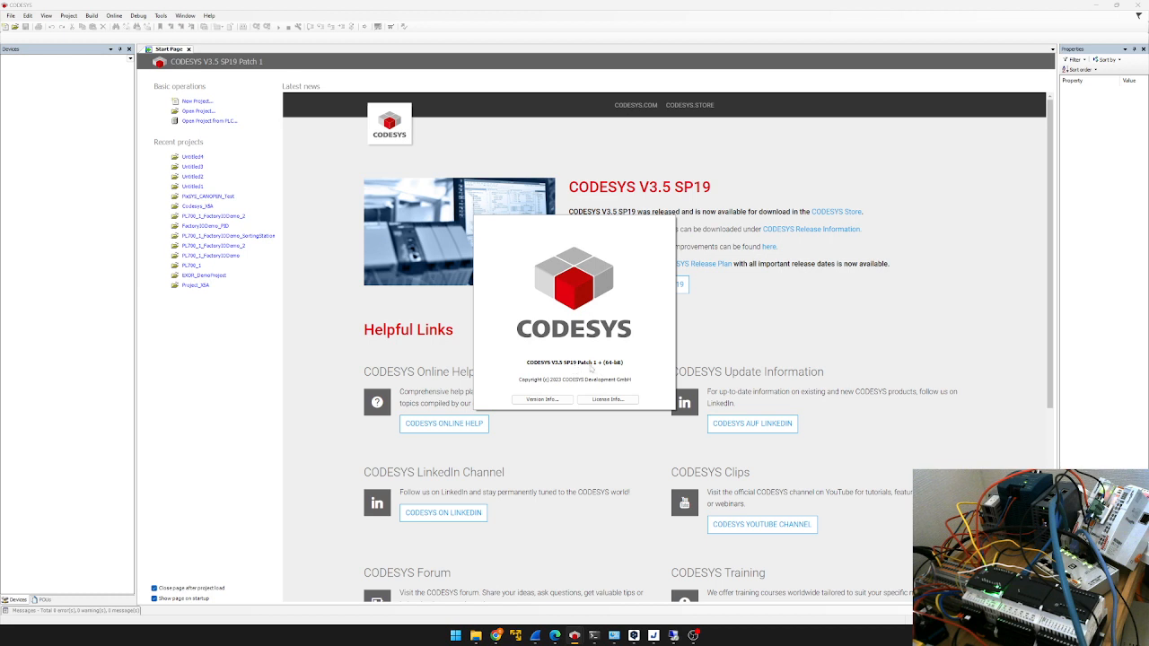
# Start a new project from the Standard project template, keeping the name Untitled5 and the default location.
pyautogui.click(197, 101)
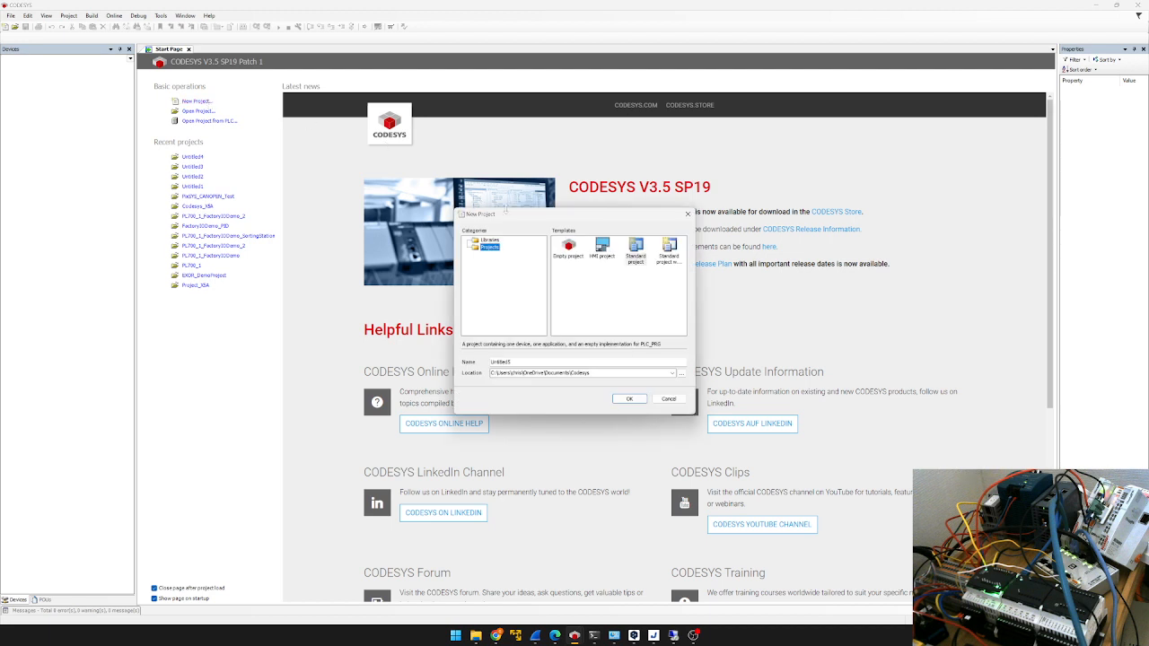
pyautogui.click(622, 291)
pyautogui.click(636, 257)
pyautogui.doubleClick(517, 362)
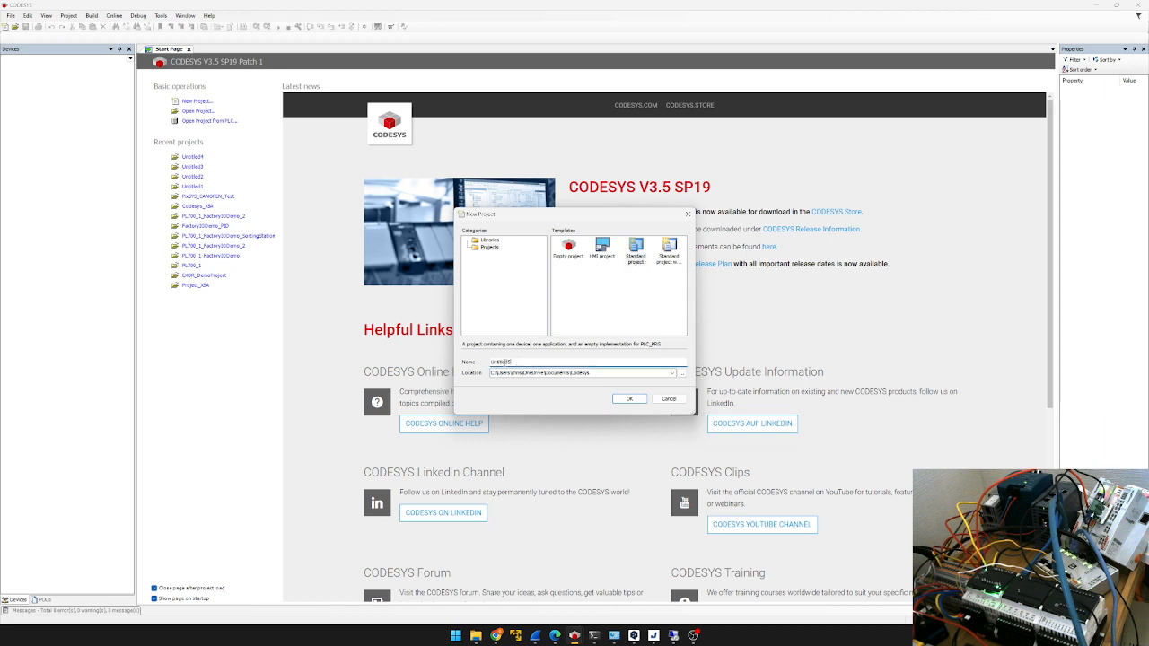
pyautogui.click(620, 398)
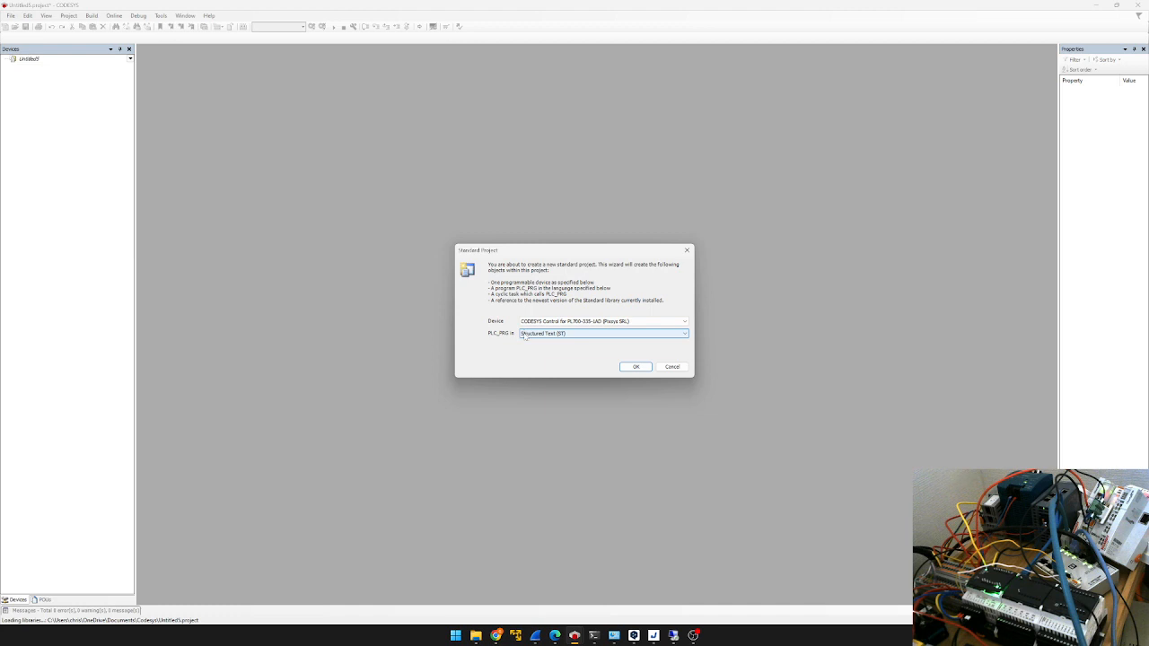
# Choose CODESYS Control for PL700-335-1AD (Pixsys SRL) as the device for the standard project.
pyautogui.click(578, 320)
pyautogui.click(578, 320)
pyautogui.click(578, 320)
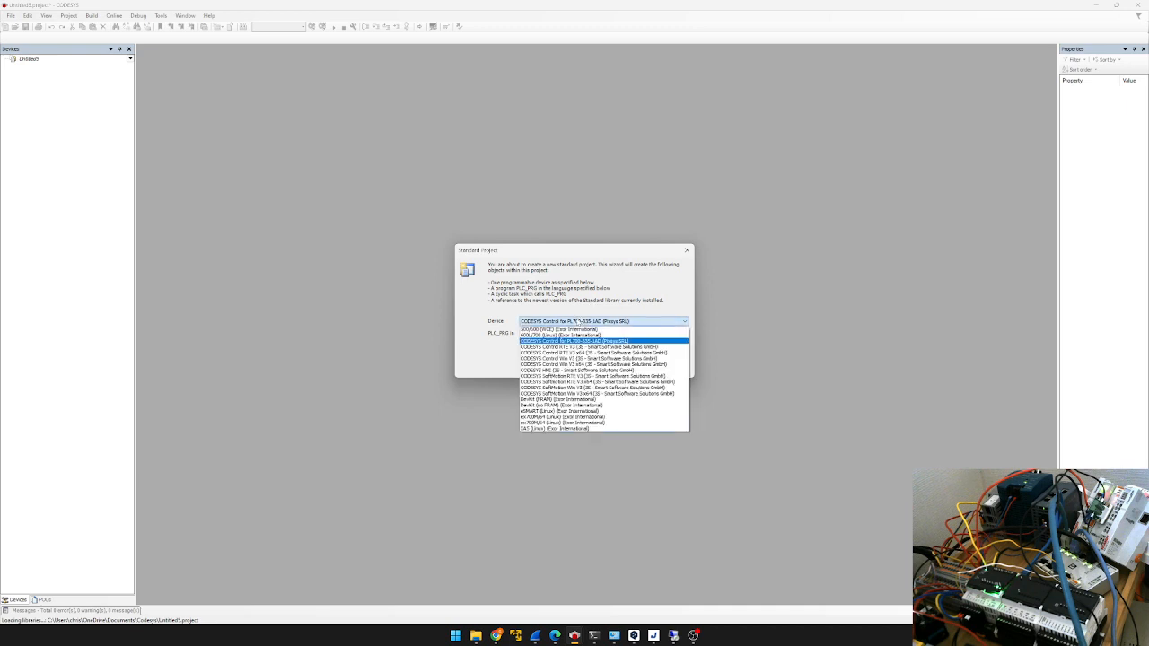
pyautogui.click(592, 341)
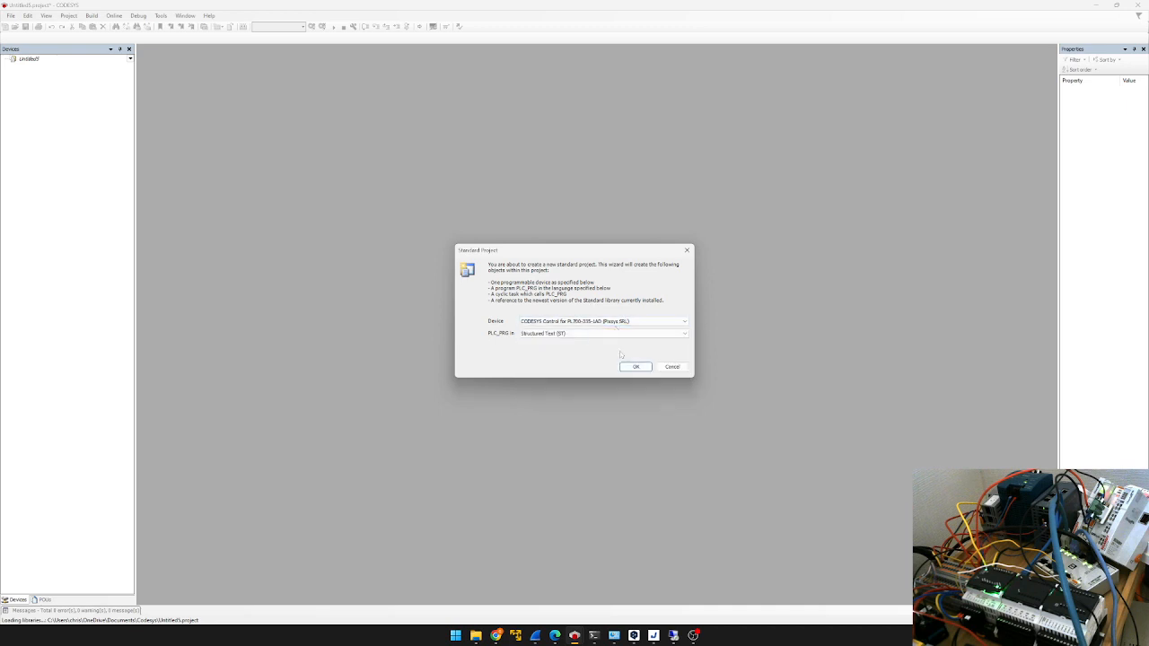
# Switch to Chrome, find the Codesys for PL700 PLC folder in the Pixsys download area, and return to CODESYS.
pyautogui.moveTo(495, 635)
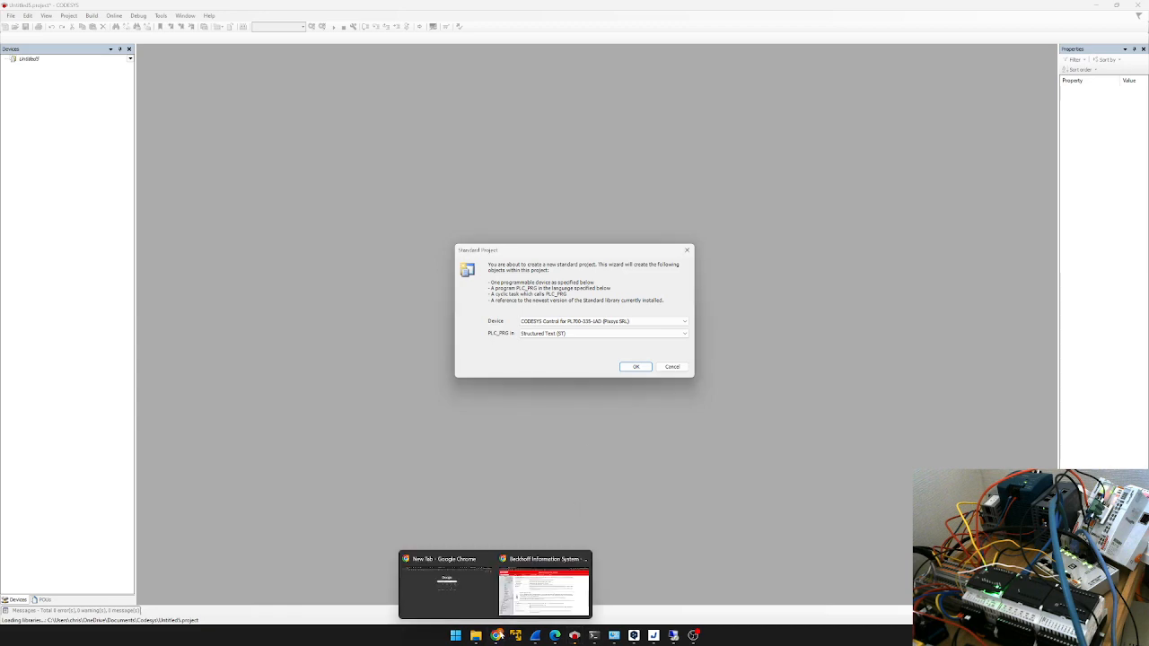
pyautogui.click(446, 585)
pyautogui.click(544, 588)
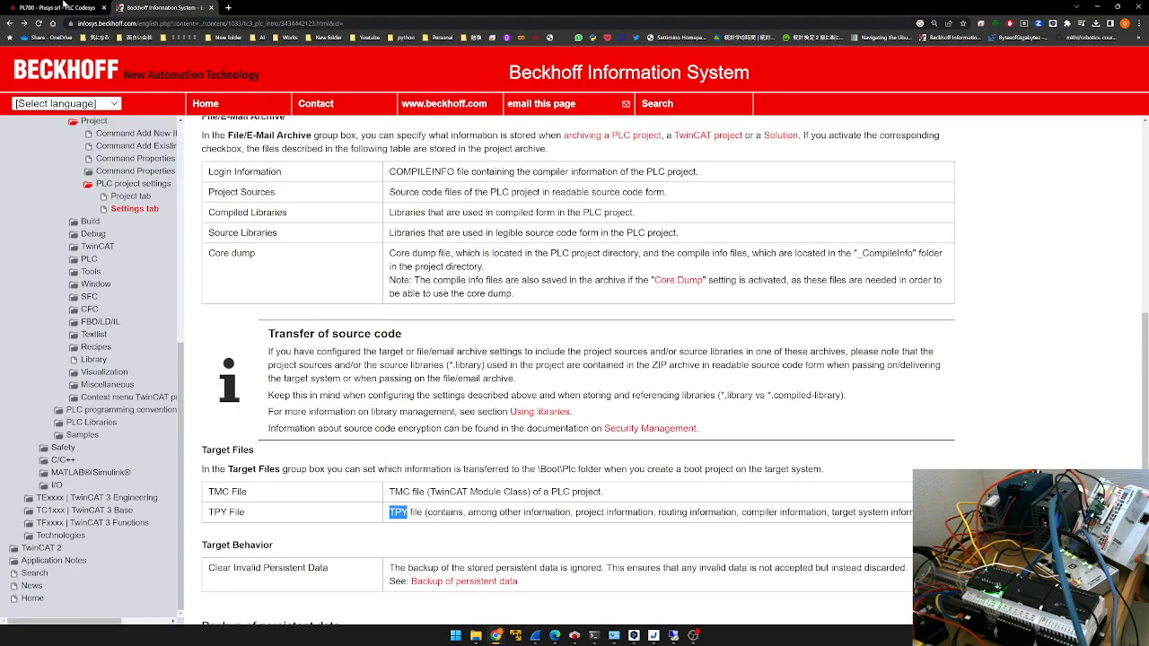
pyautogui.click(61, 7)
pyautogui.scroll(-15, 847, 311)
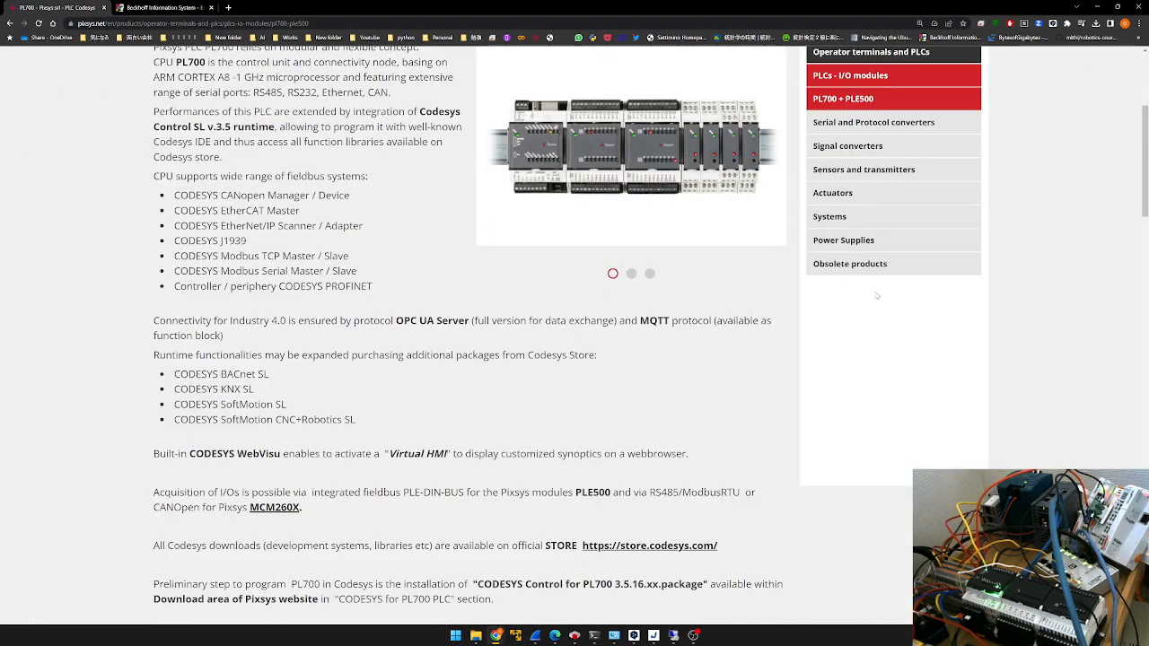
pyautogui.scroll(15, 749, 327)
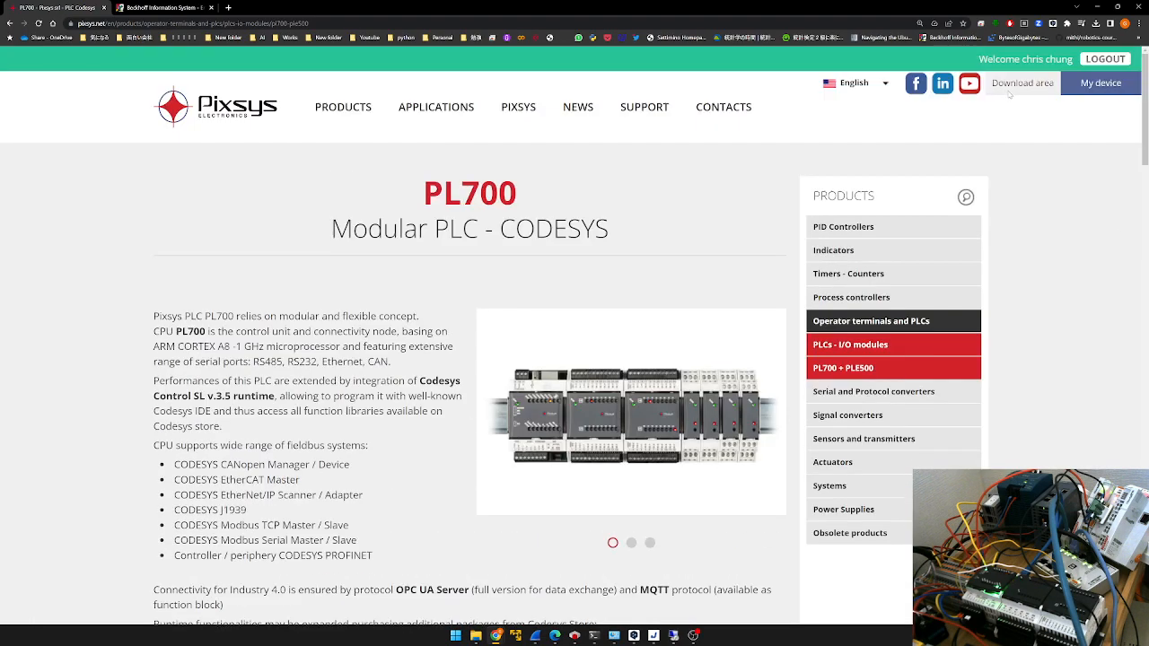
pyautogui.click(1010, 90)
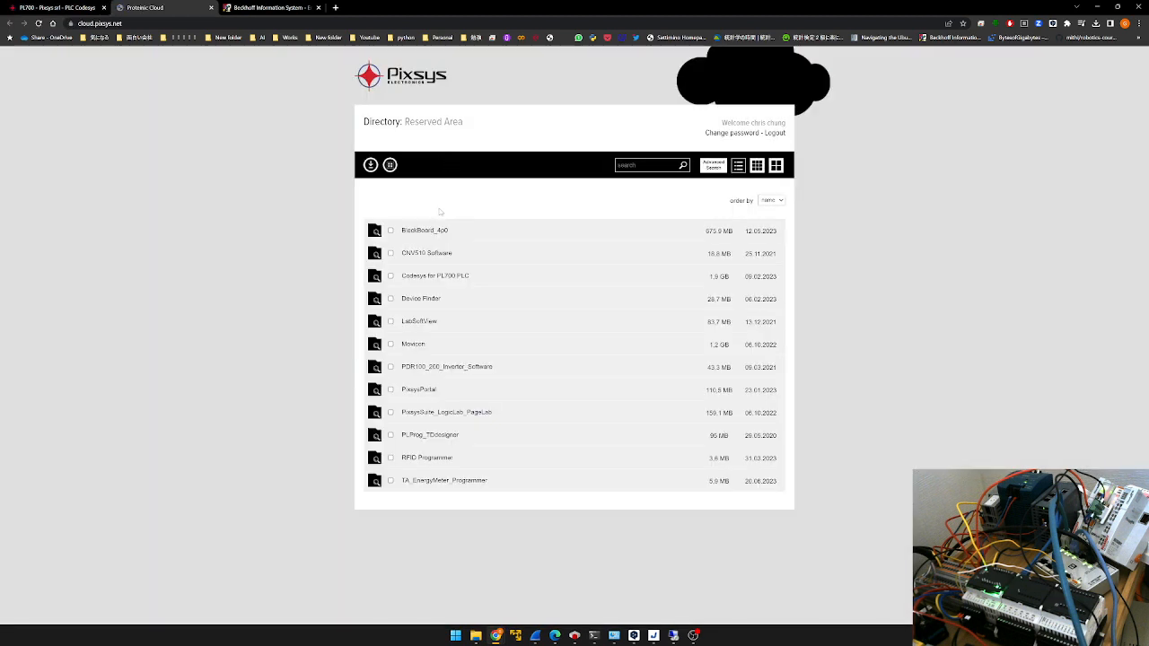
pyautogui.click(445, 281)
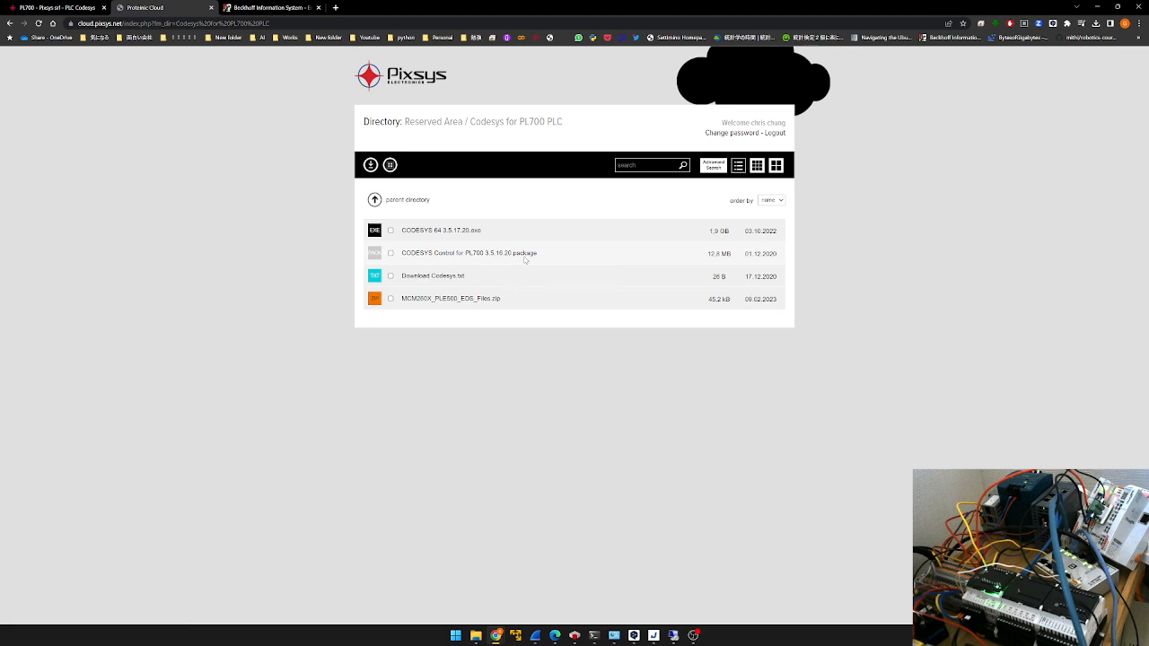
pyautogui.click(1097, 8)
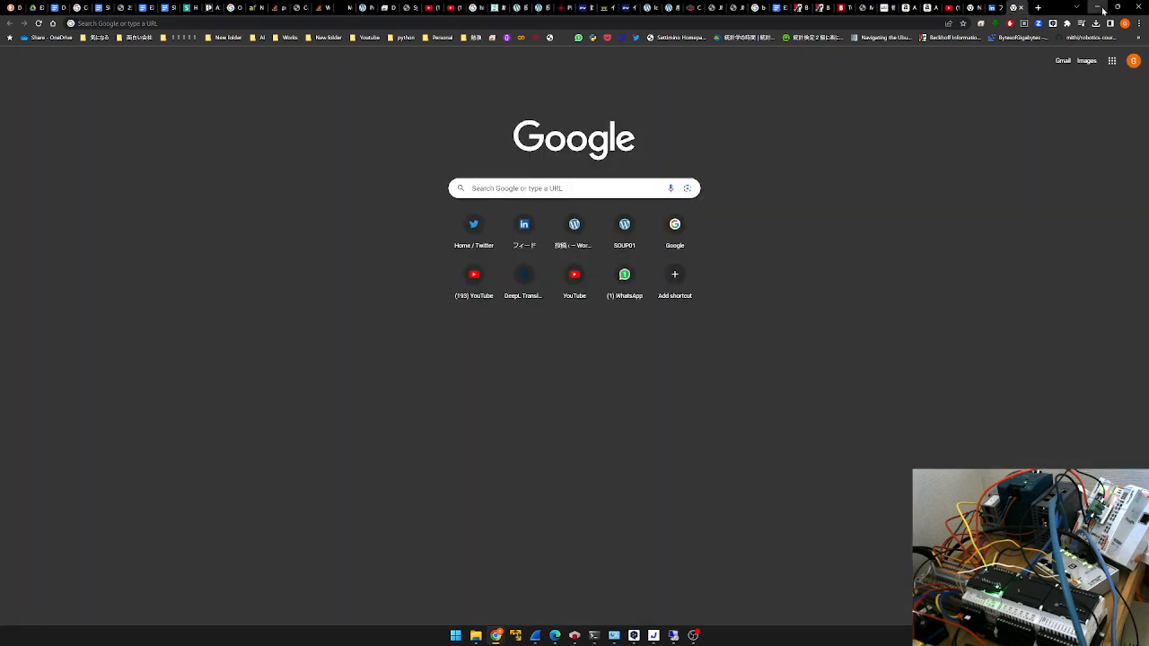
pyautogui.click(1097, 7)
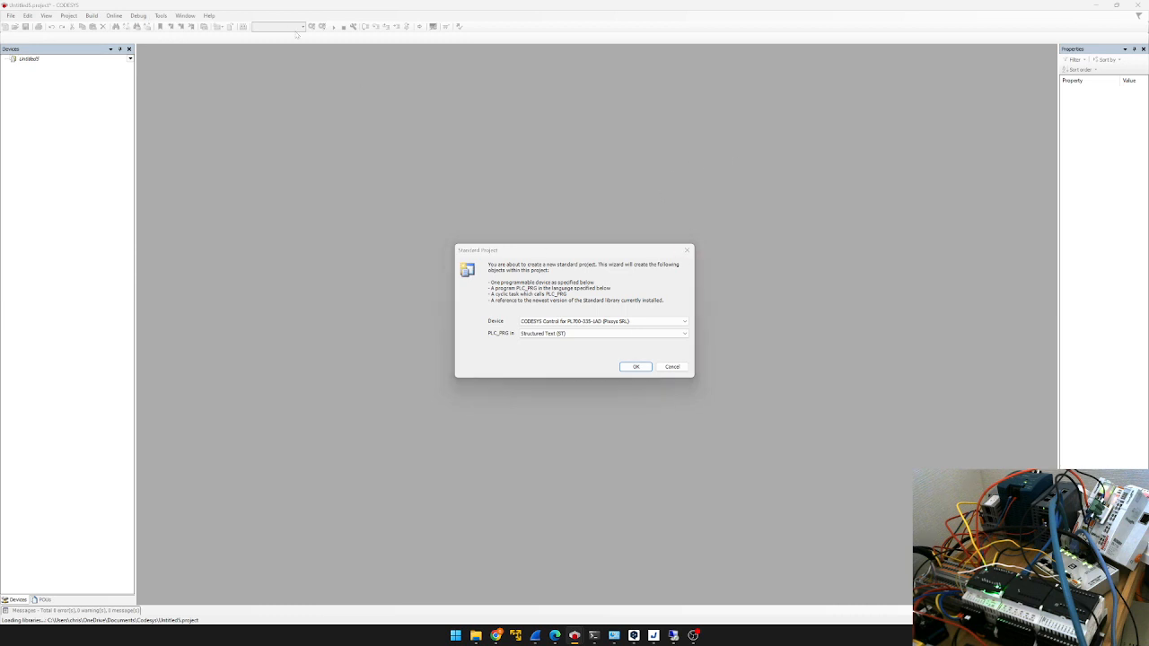
# Create the standard project with the PL700 device and Structured Text, and review the PL700 package list in Chrome.
pyautogui.click(634, 367)
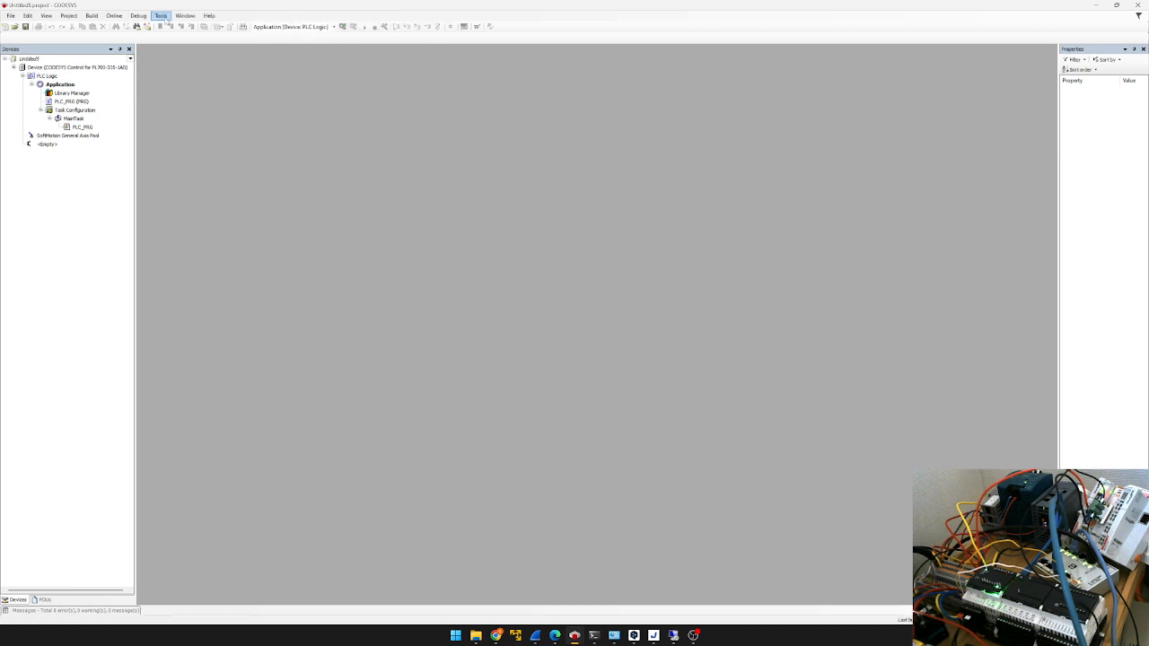
pyautogui.moveTo(496, 636)
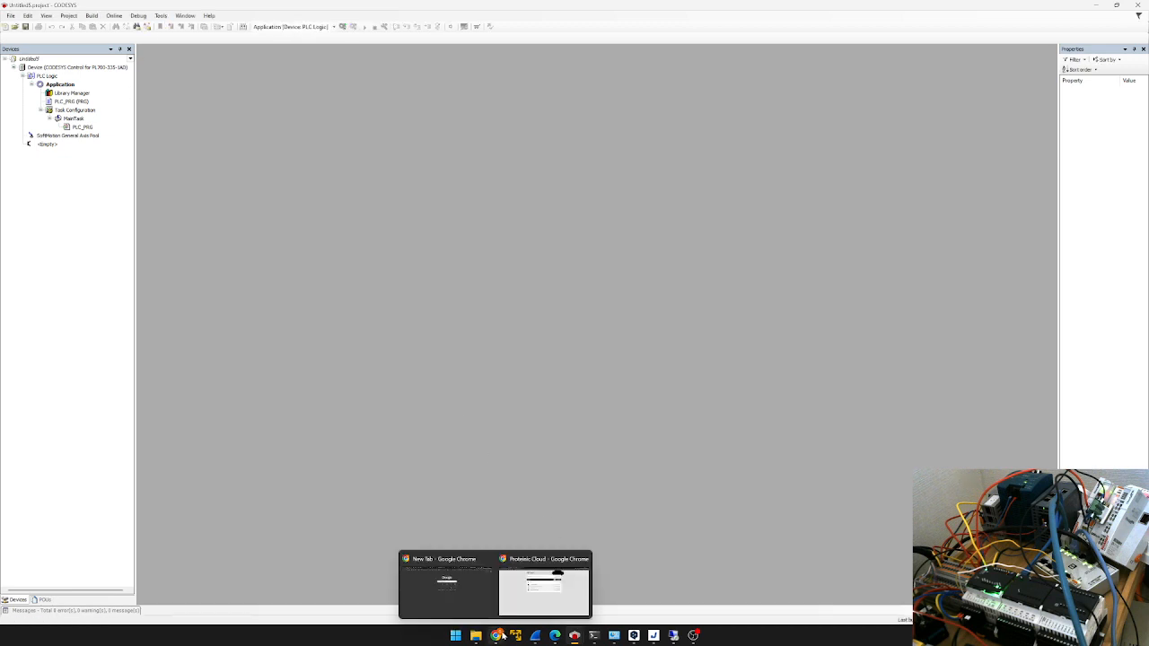
pyautogui.click(545, 585)
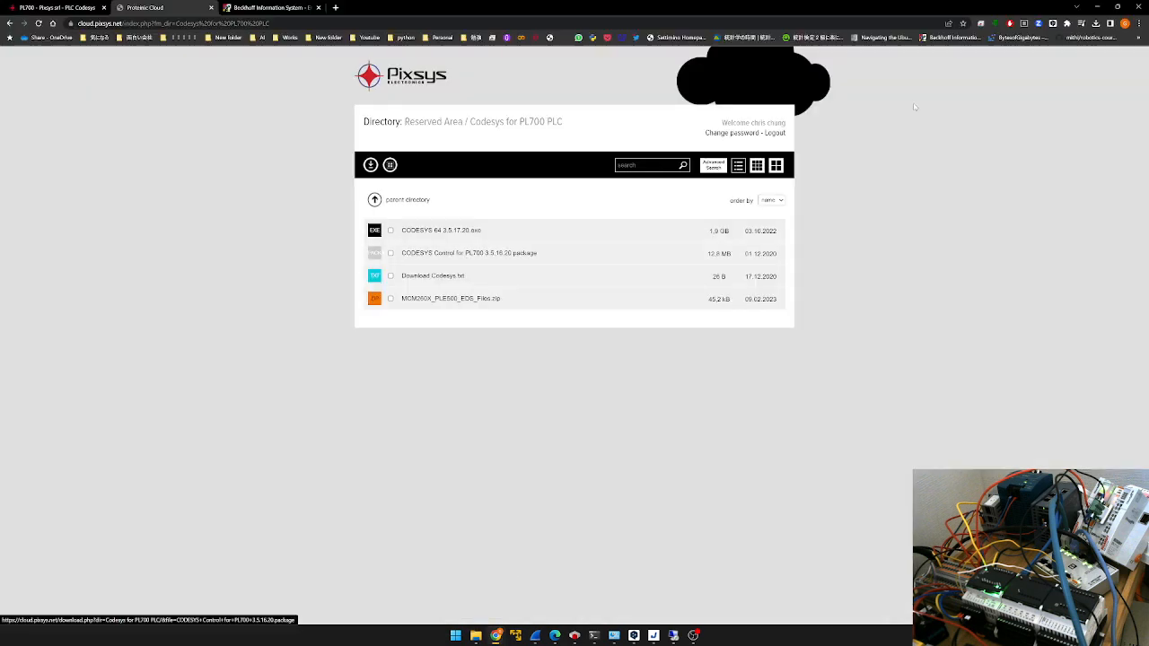
pyautogui.click(1093, 5)
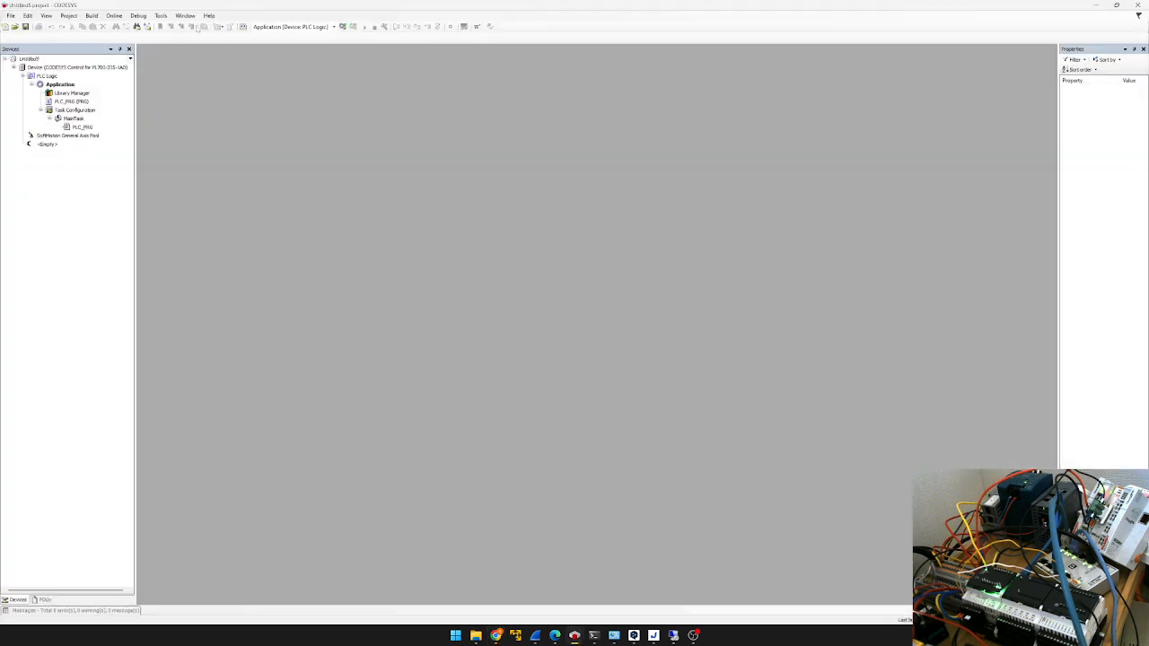
# Examine the CODESYS Installer's option for installing a package file, and close it without installing anything.
pyautogui.click(139, 16)
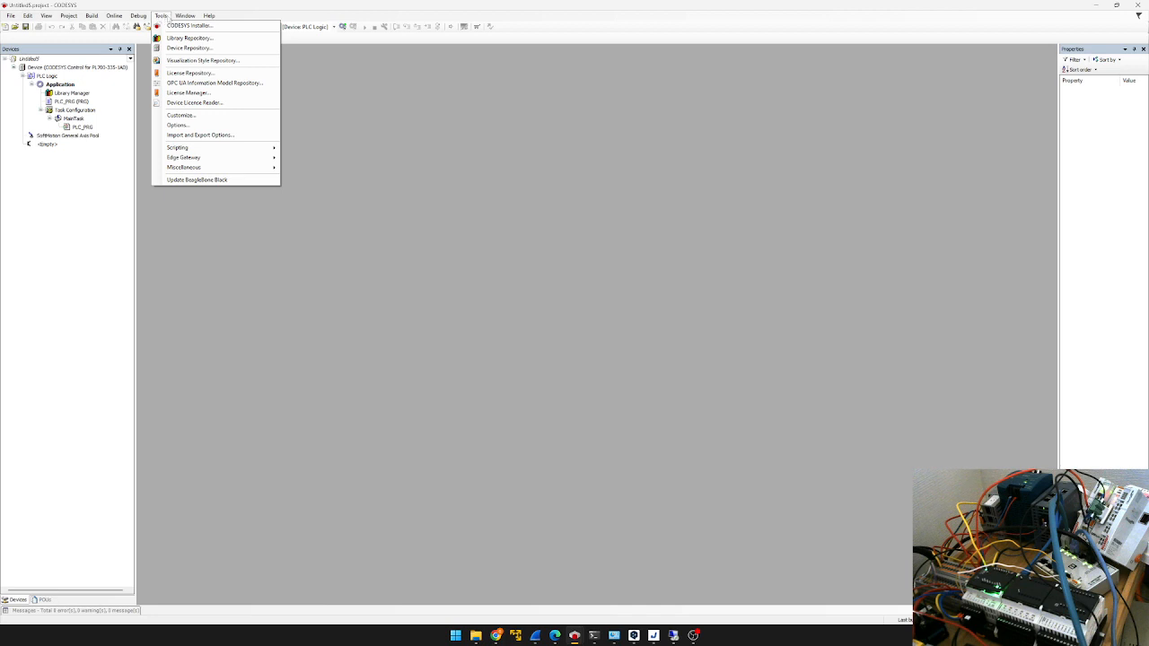
pyautogui.click(170, 15)
pyautogui.click(185, 15)
pyautogui.click(189, 25)
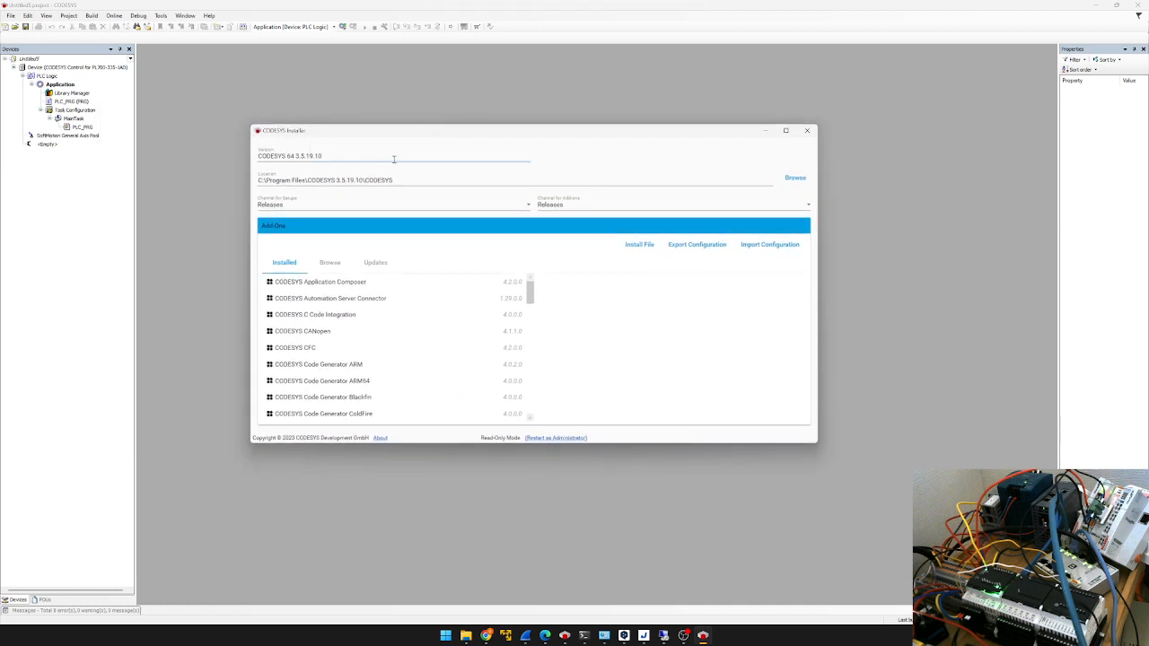
pyautogui.click(633, 244)
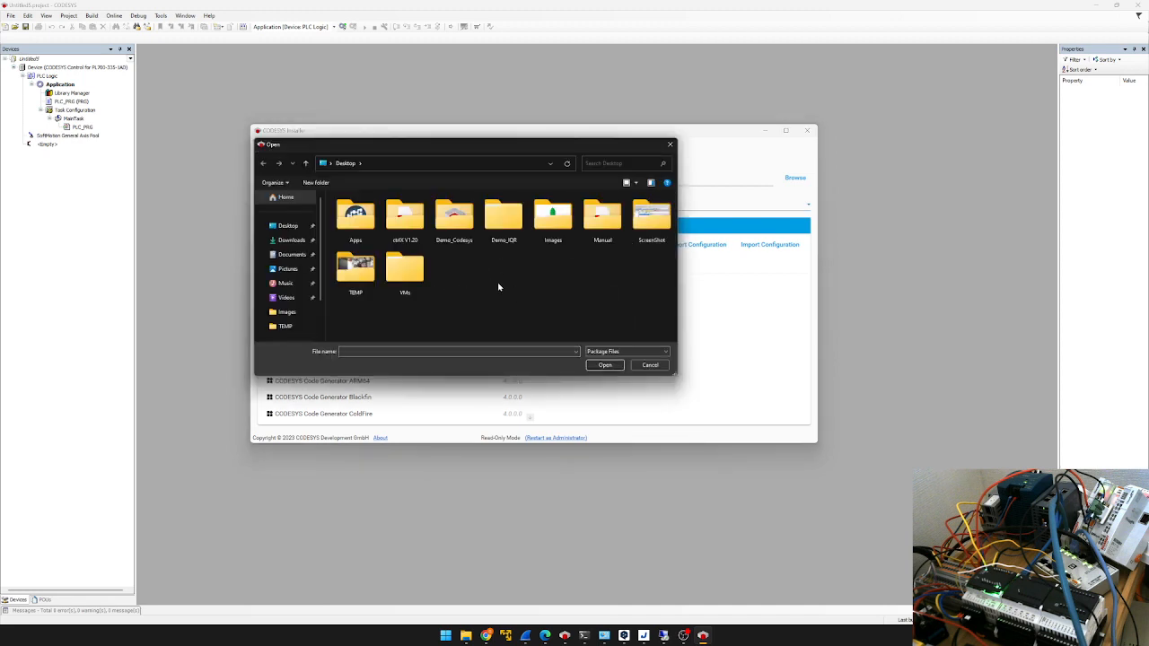
pyautogui.click(641, 365)
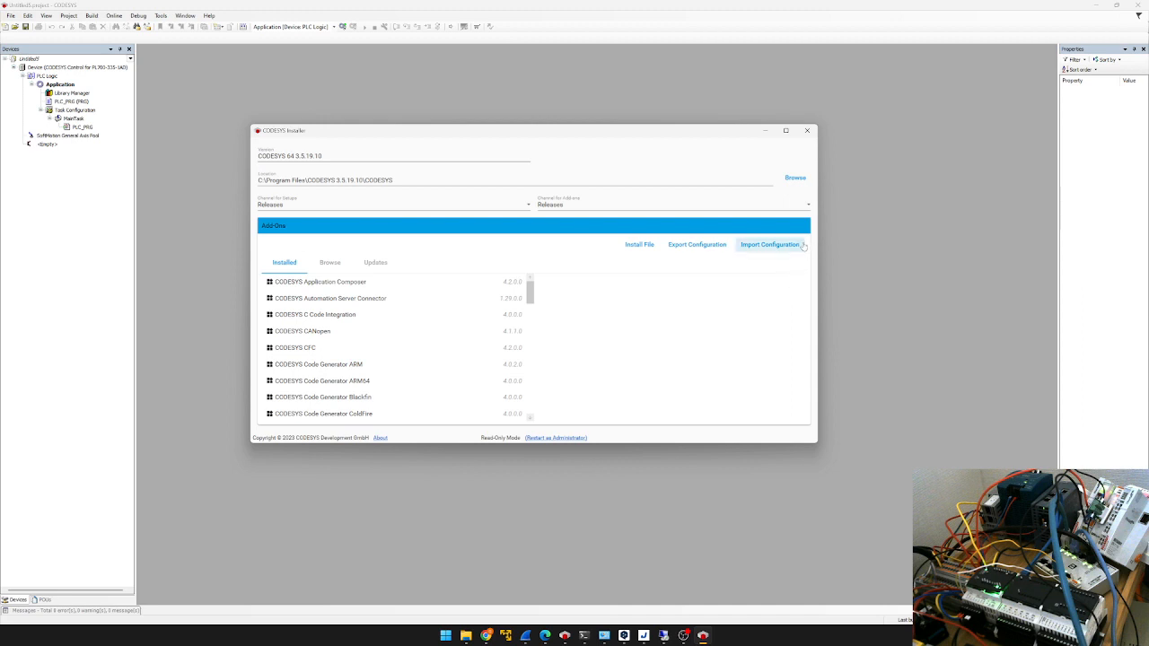
pyautogui.click(806, 131)
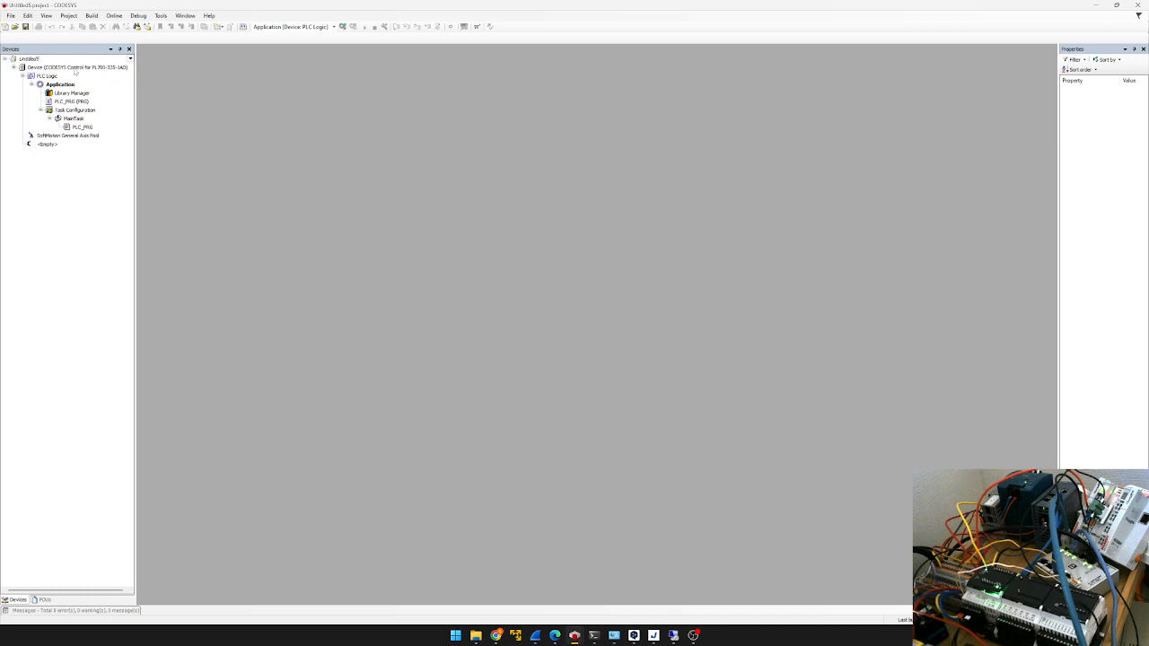
# Connect the project's device to the PLC at 192.168.5.140 and view its certificates in the security screen.
pyautogui.doubleClick(77, 66)
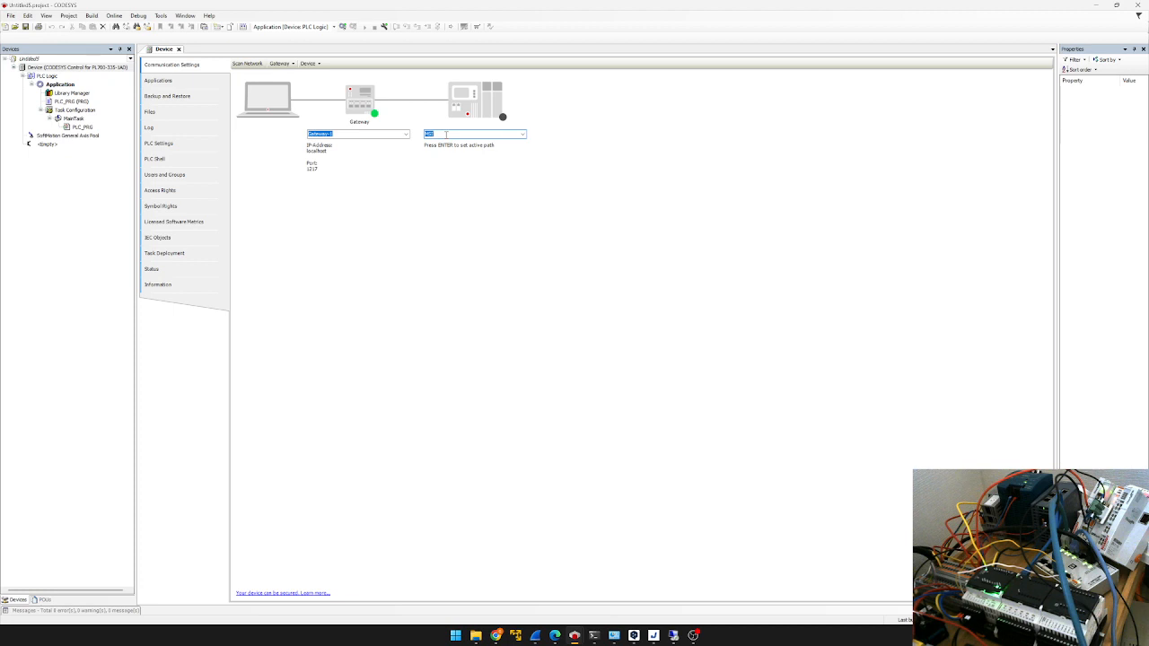
pyautogui.write('192.168.5.140')
pyautogui.press('Return')
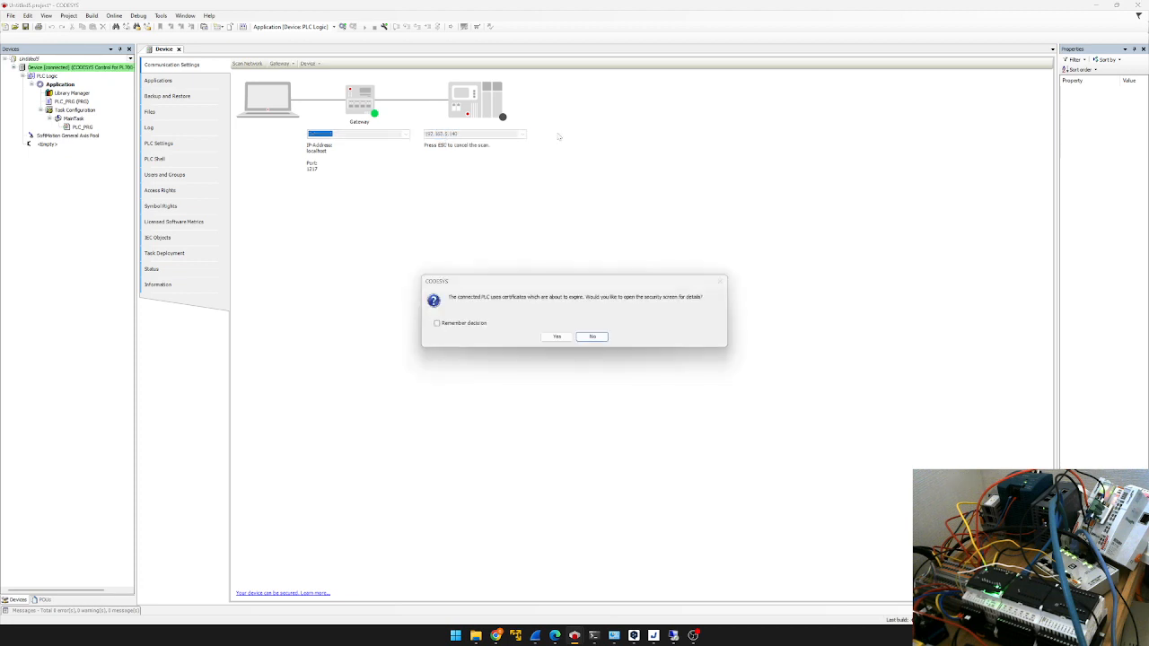
pyautogui.click(556, 336)
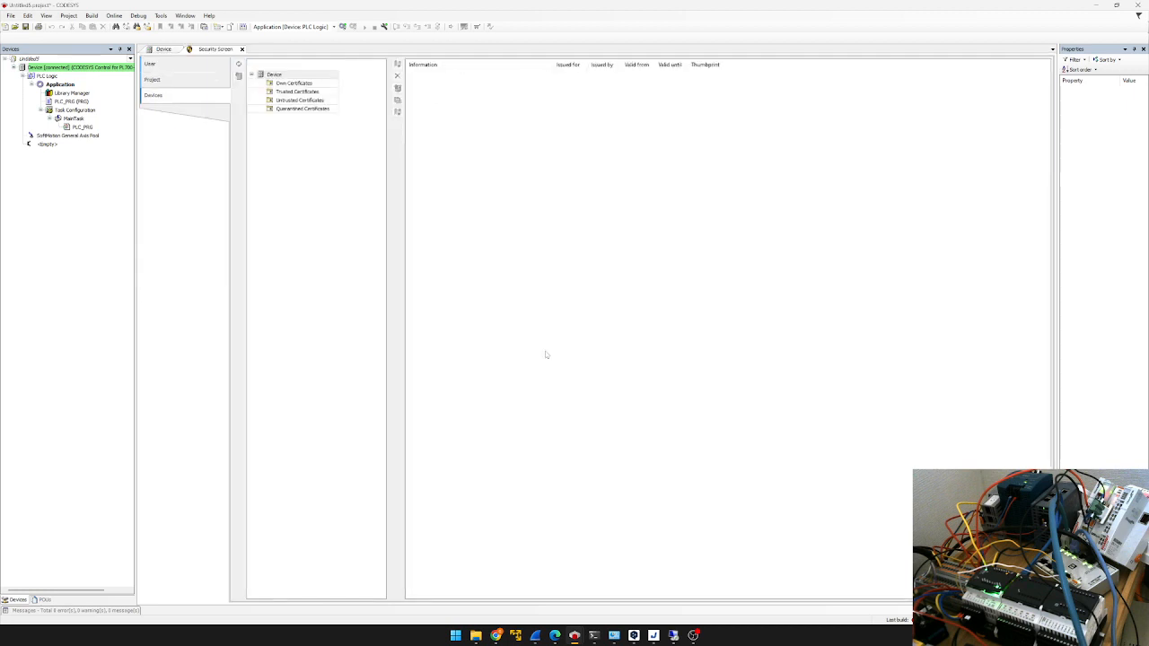
pyautogui.click(241, 50)
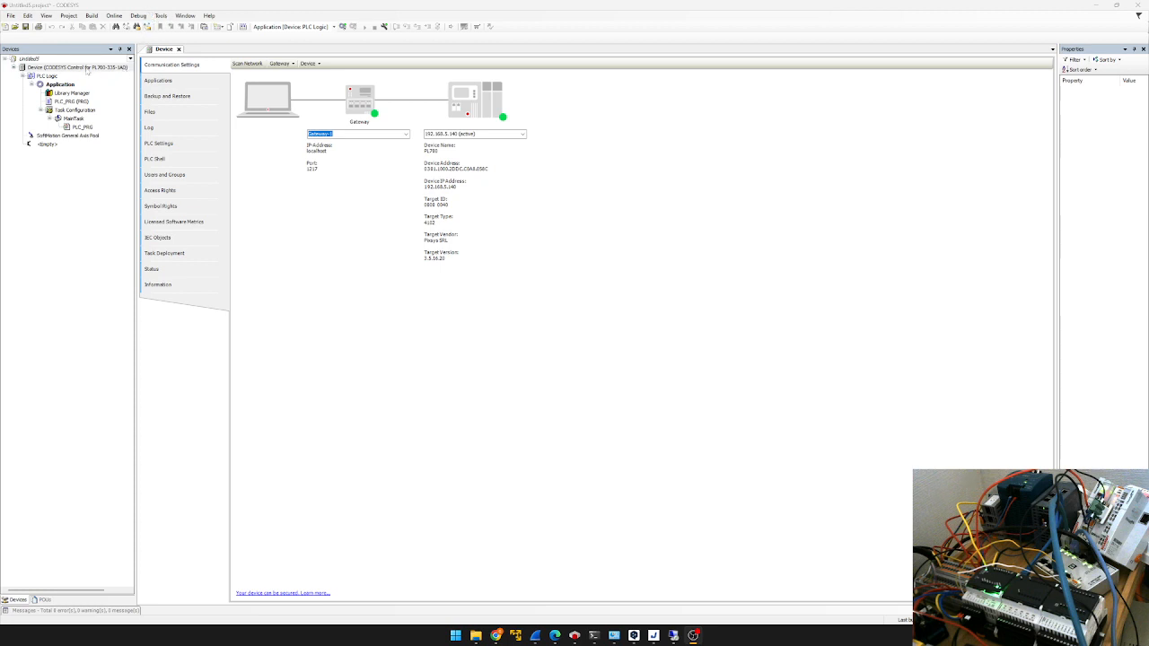
# Add a CANbus fieldbus device under the PL700 device in the project tree.
pyautogui.rightClick(87, 69)
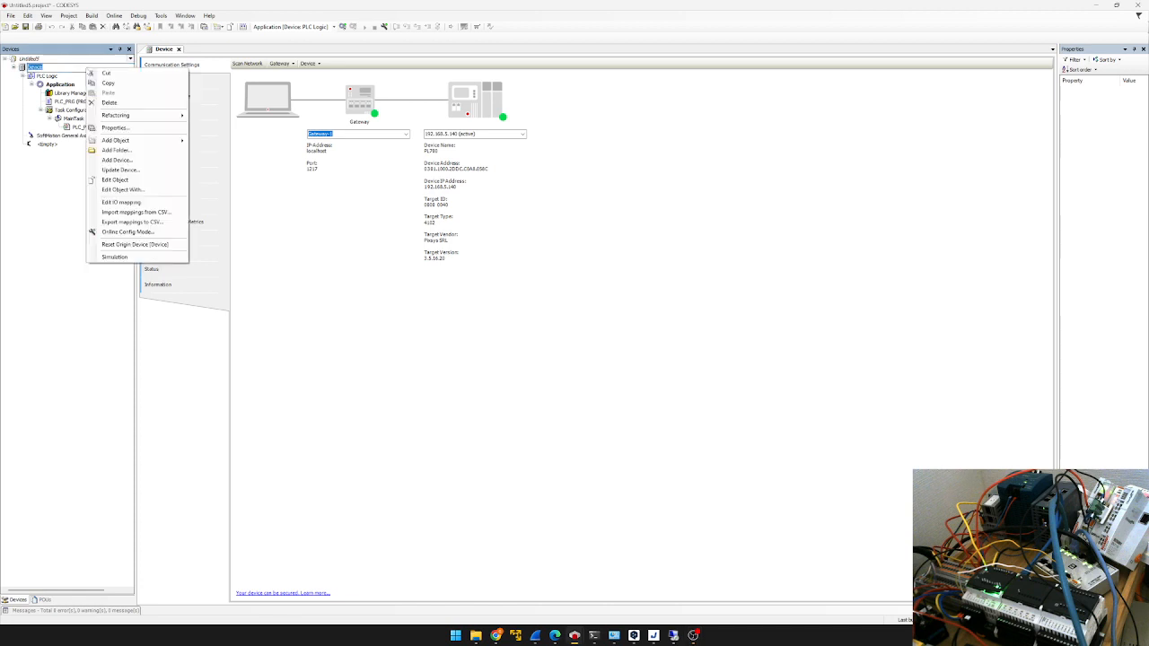
pyautogui.click(116, 160)
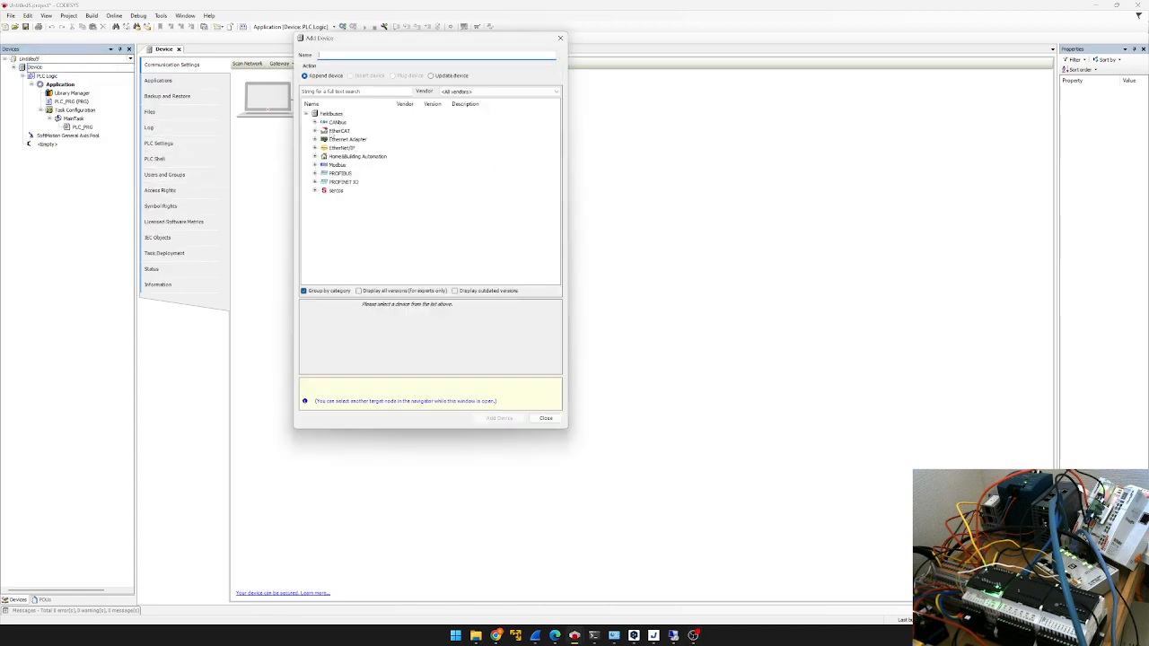
pyautogui.click(334, 123)
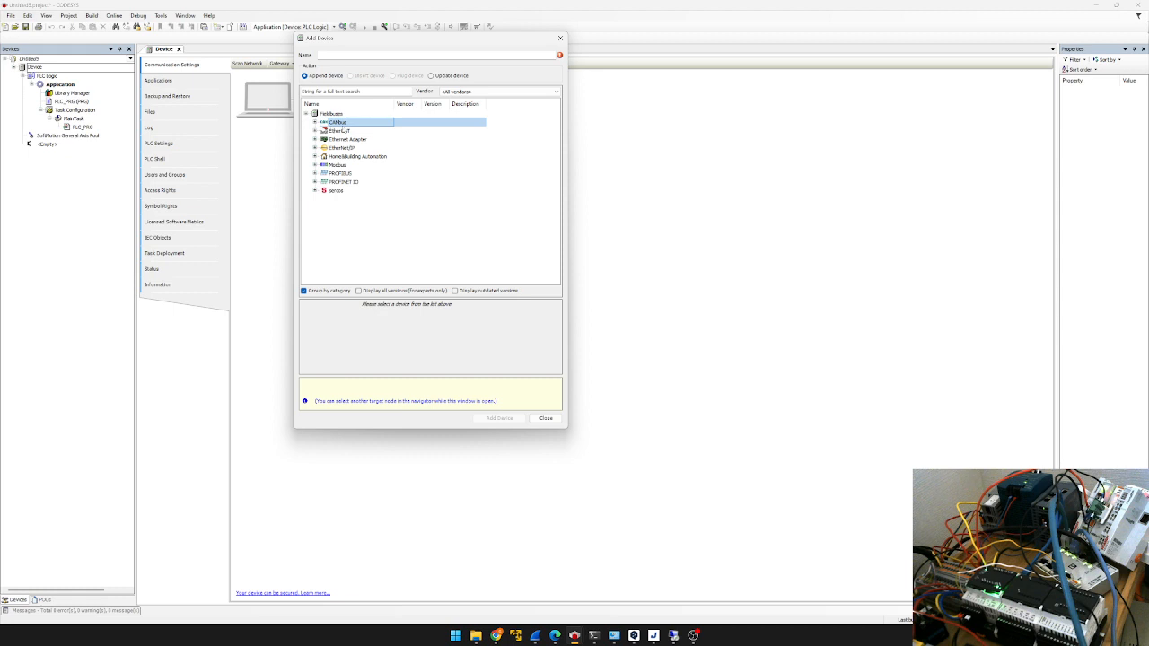
pyautogui.click(315, 122)
pyautogui.click(376, 132)
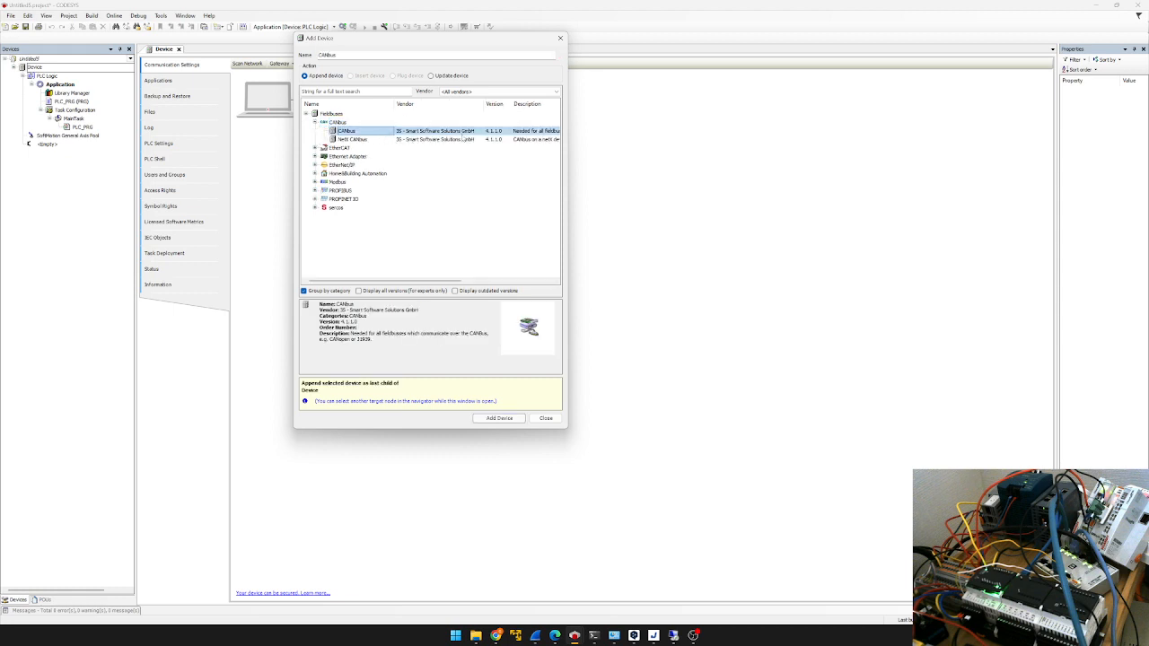
pyautogui.click(500, 418)
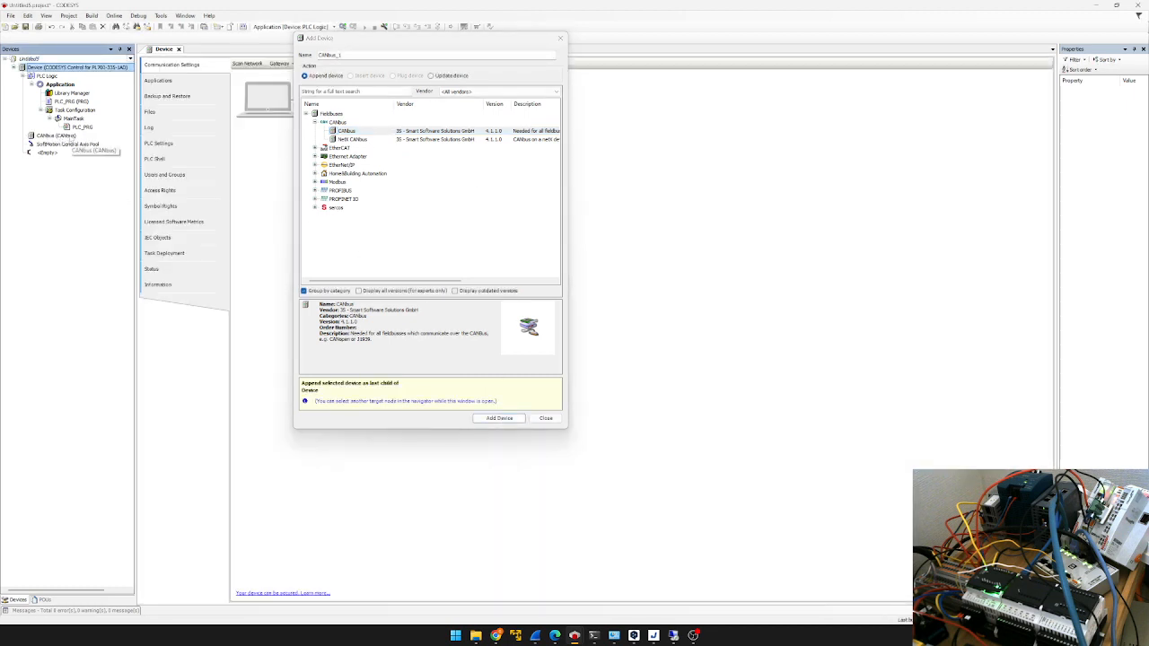
# Add a local CANopen Device under the CANbus node, choosing the standard version rather than SIL2, and close the device dialog.
pyautogui.click(70, 138)
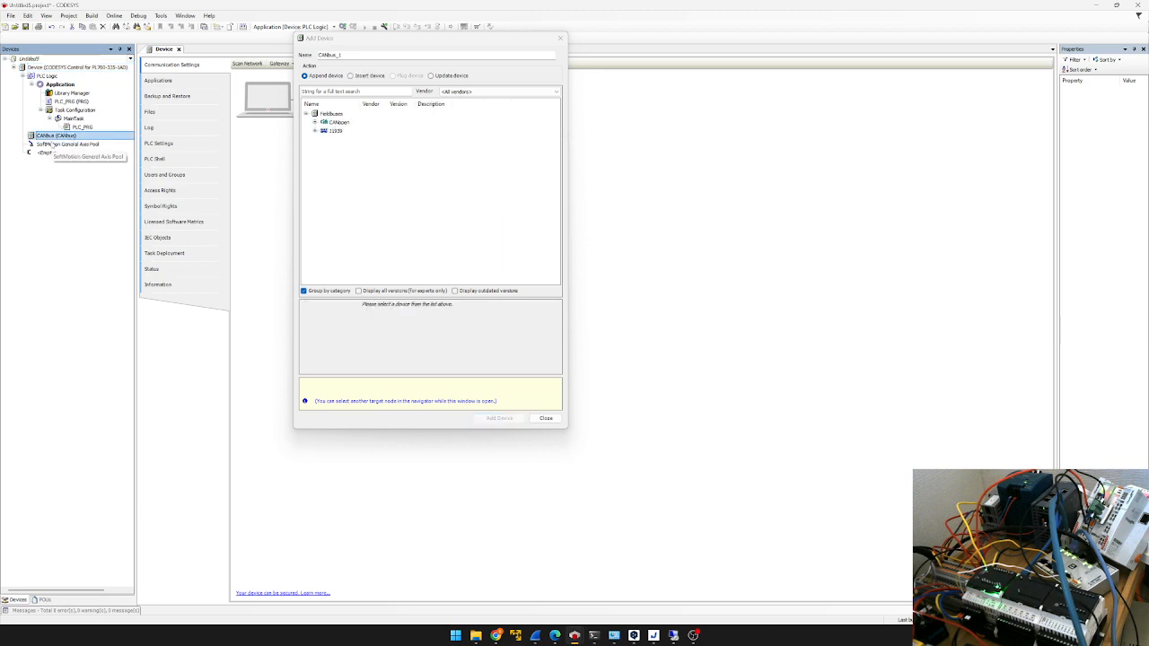
pyautogui.click(344, 130)
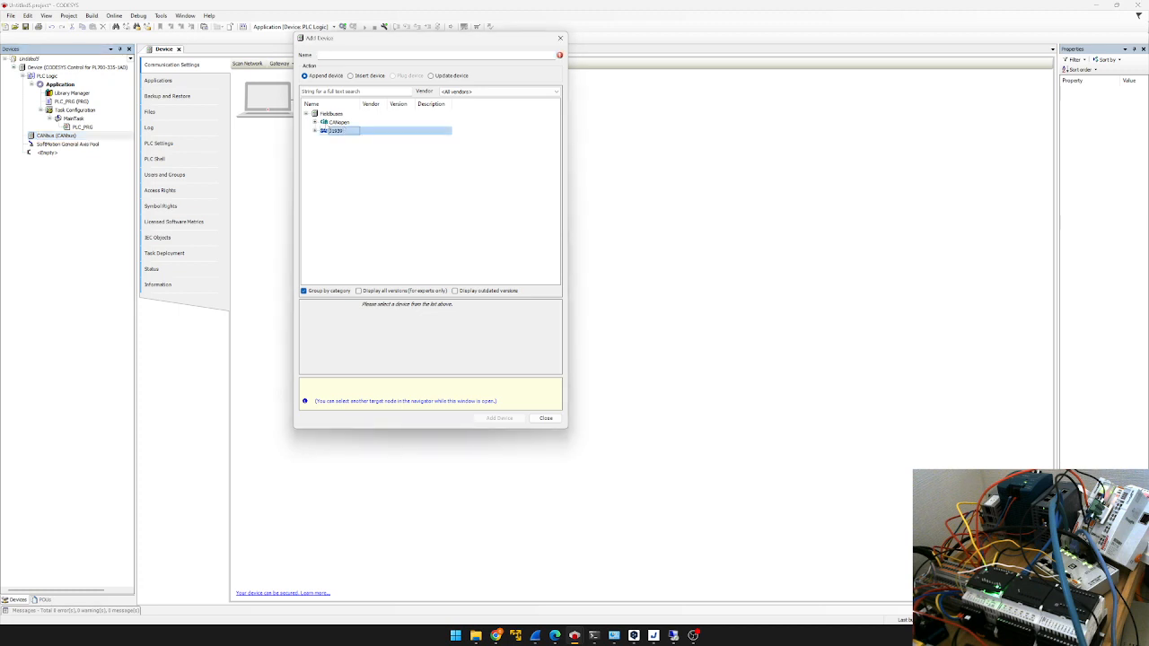
pyautogui.press('Up')
pyautogui.press('Right')
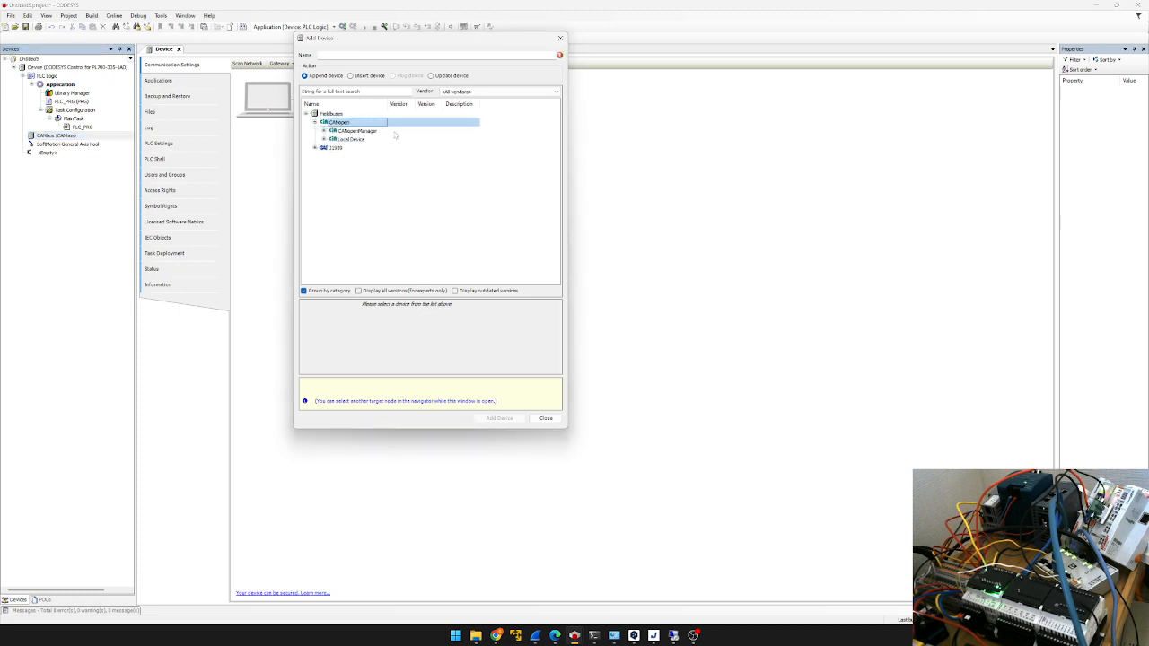
pyautogui.click(380, 132)
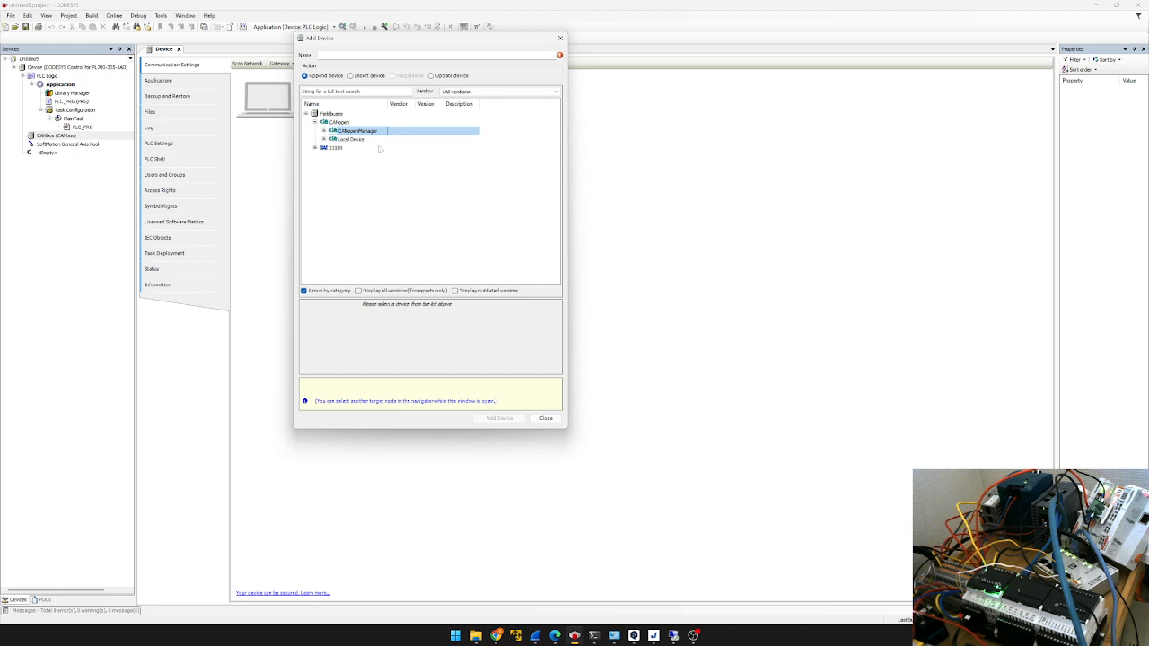
pyautogui.click(370, 141)
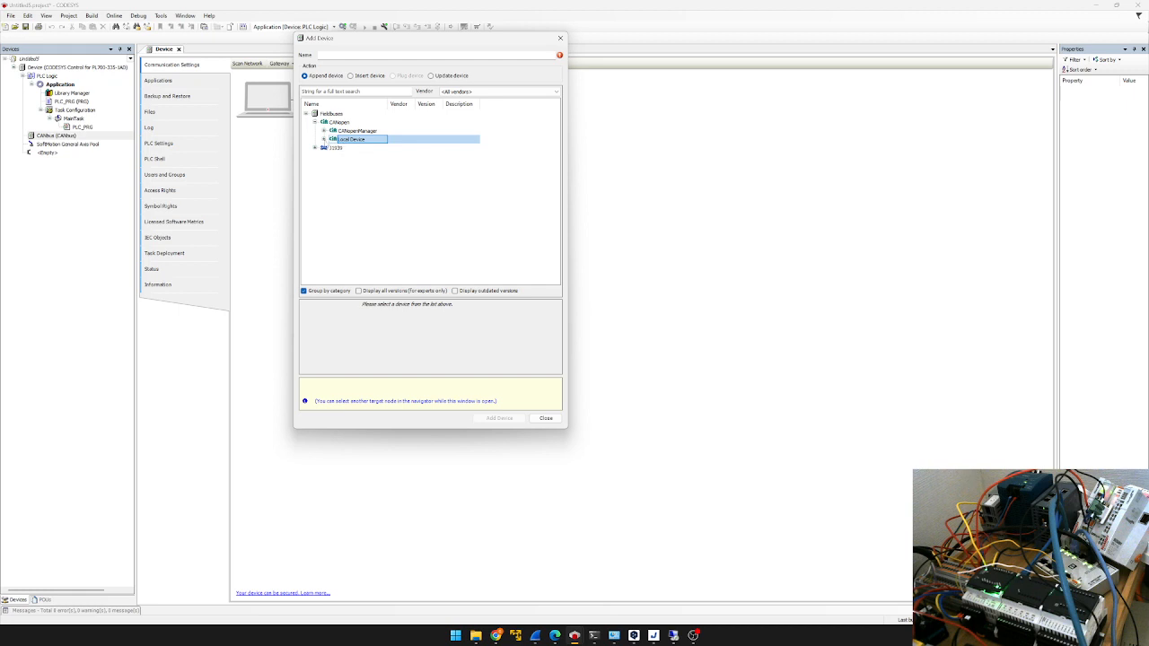
pyautogui.click(324, 139)
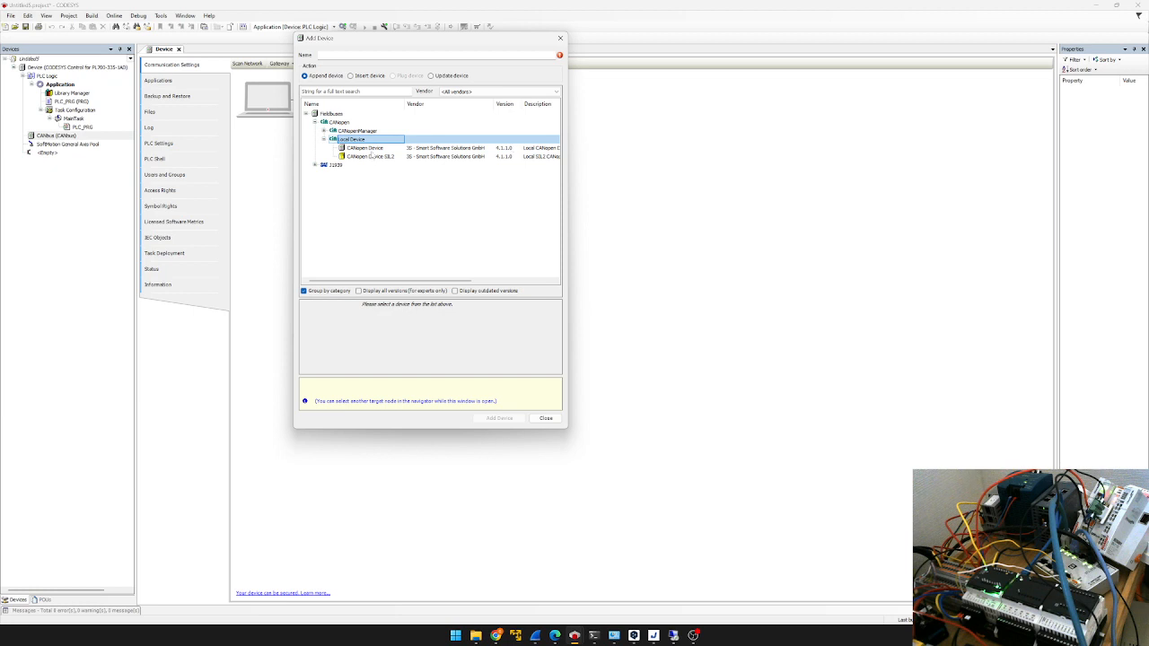
pyautogui.click(372, 149)
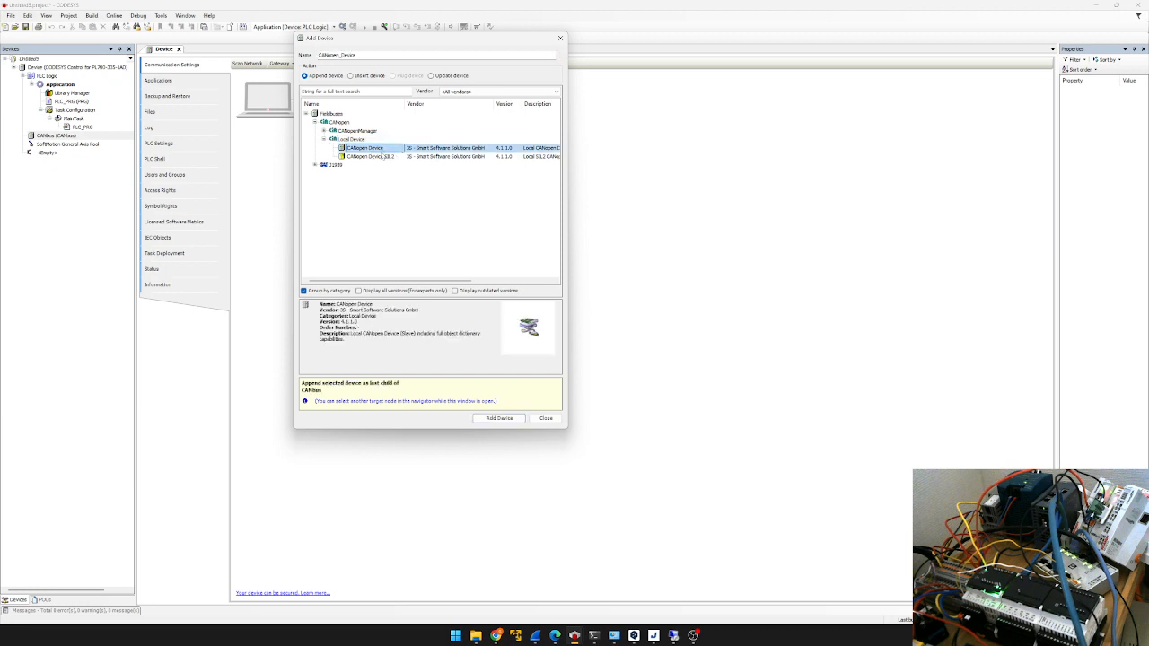
pyautogui.click(384, 158)
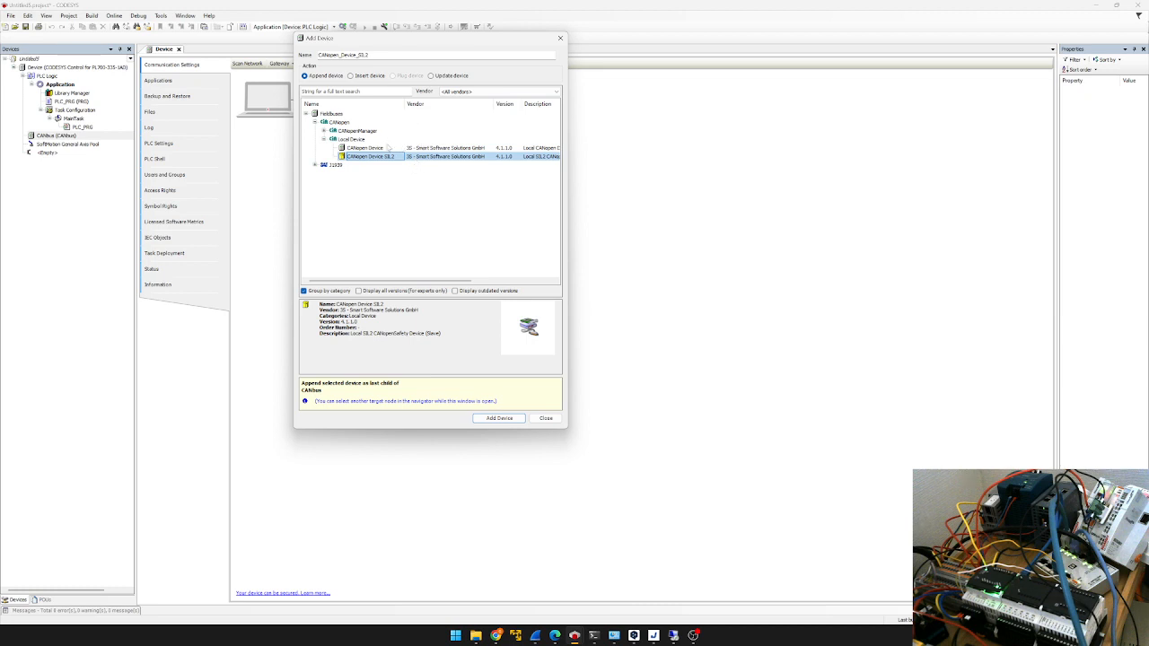
pyautogui.click(387, 147)
pyautogui.click(499, 418)
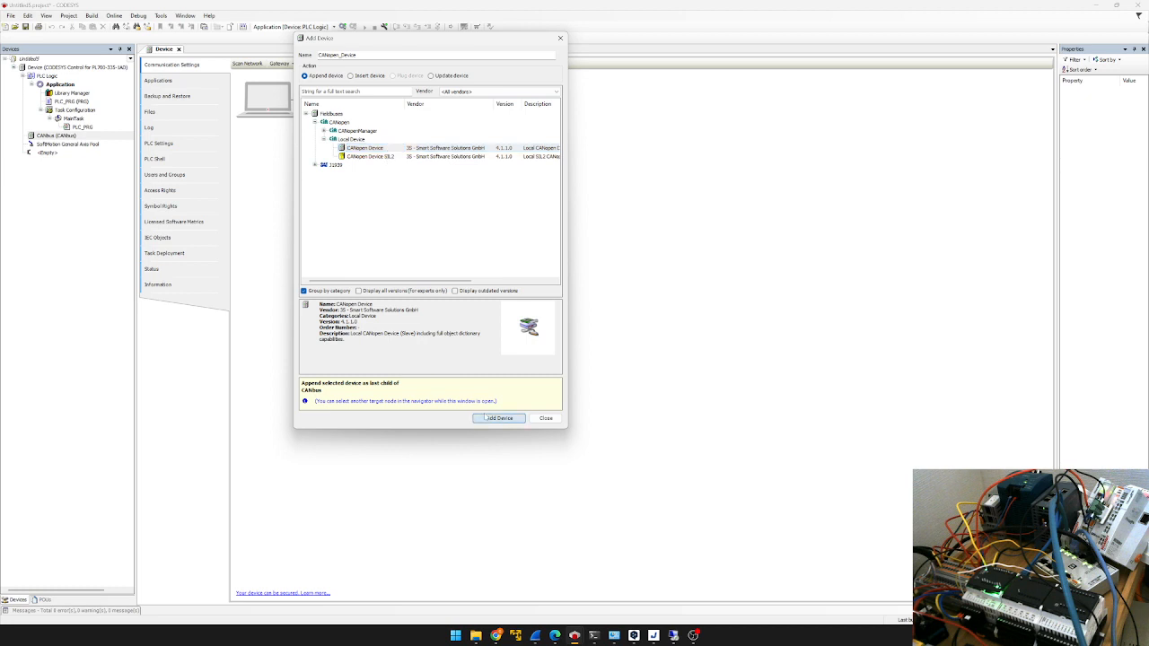
pyautogui.click(549, 418)
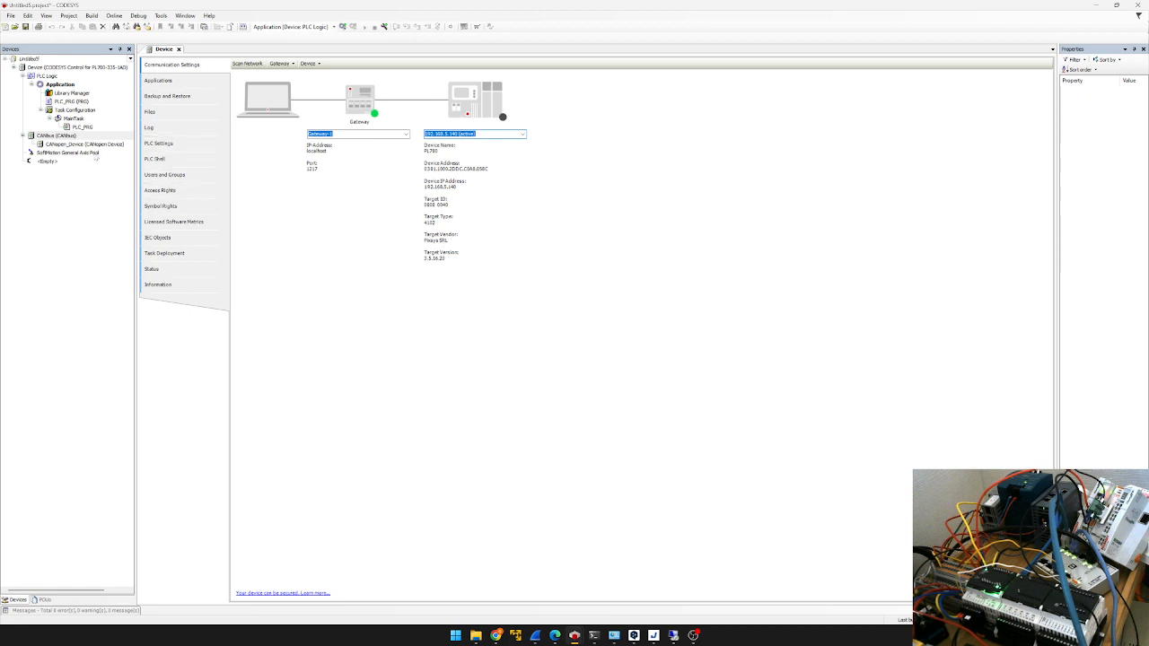
# Open the CANbus device's general settings and set its network number to 1.
pyautogui.doubleClick(56, 136)
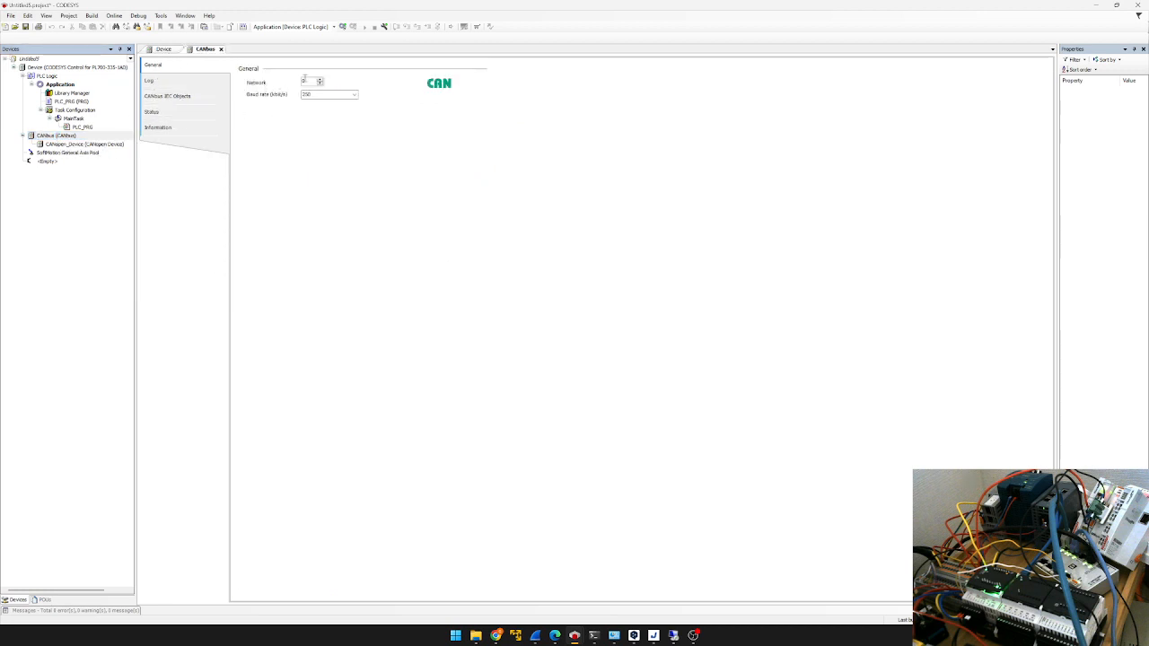
pyautogui.moveTo(310, 83); pyautogui.dragTo(249, 98)
pyautogui.click(320, 79)
pyautogui.doubleClick(311, 82)
# Check the PLC's CAN1 terminal diagram in the tutorial PDF in Edge, and return to CODESYS.
pyautogui.moveTo(555, 635)
pyautogui.click(584, 585)
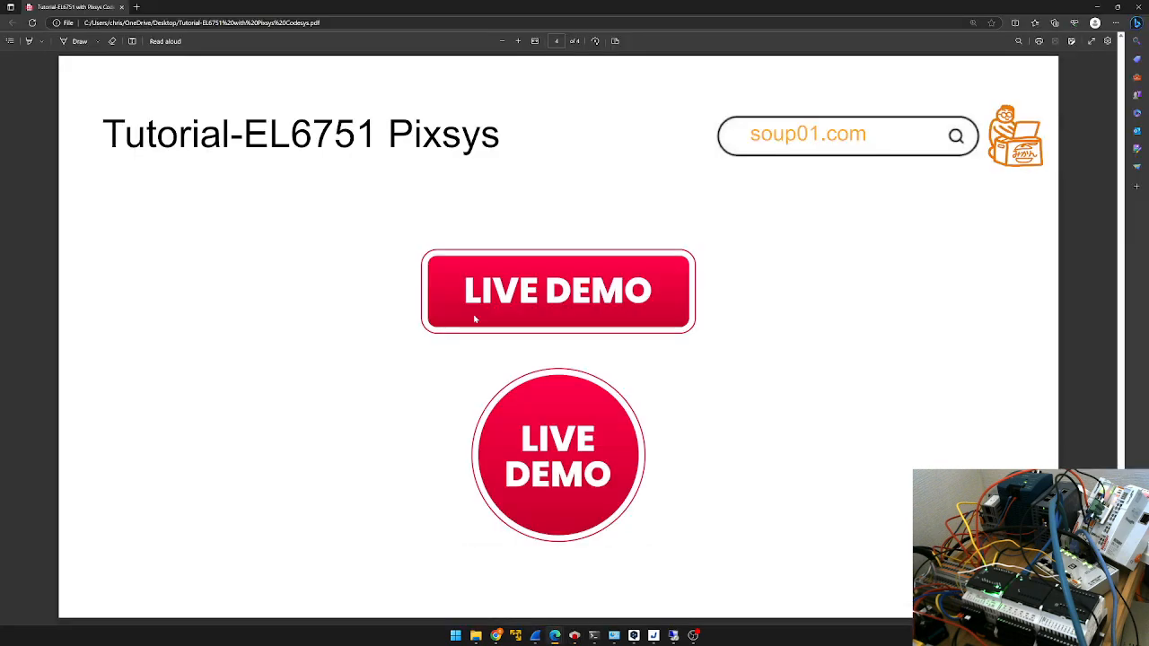
pyautogui.scroll(15, 467, 296)
pyautogui.scroll(-10, 463, 294)
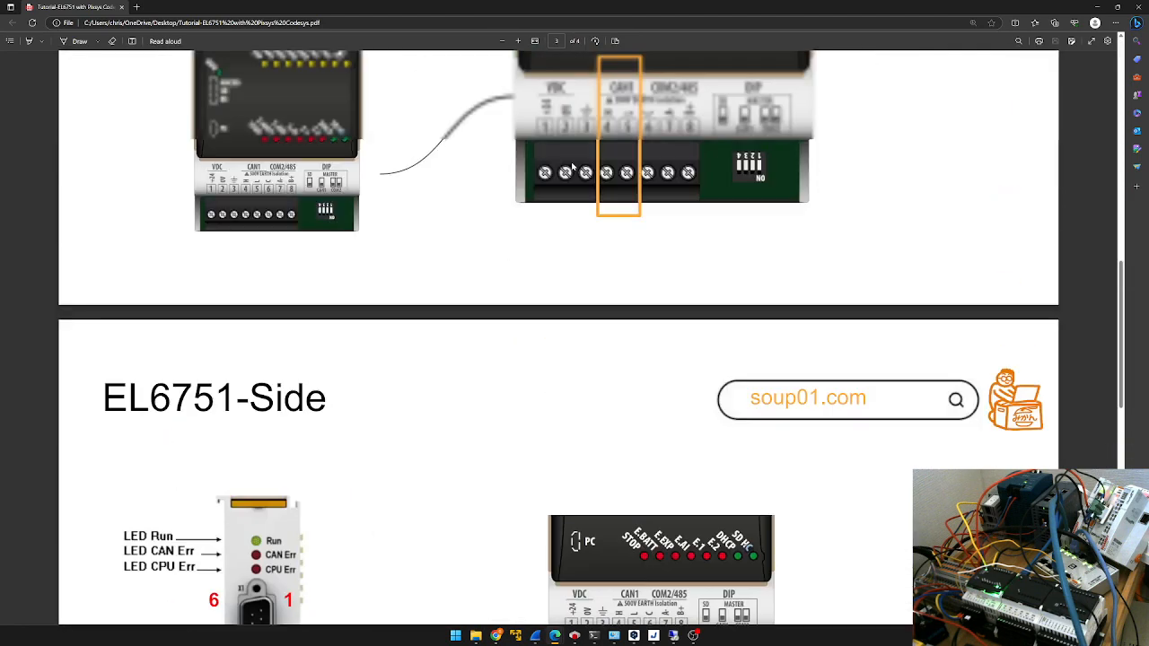
pyautogui.scroll(1, 592, 178)
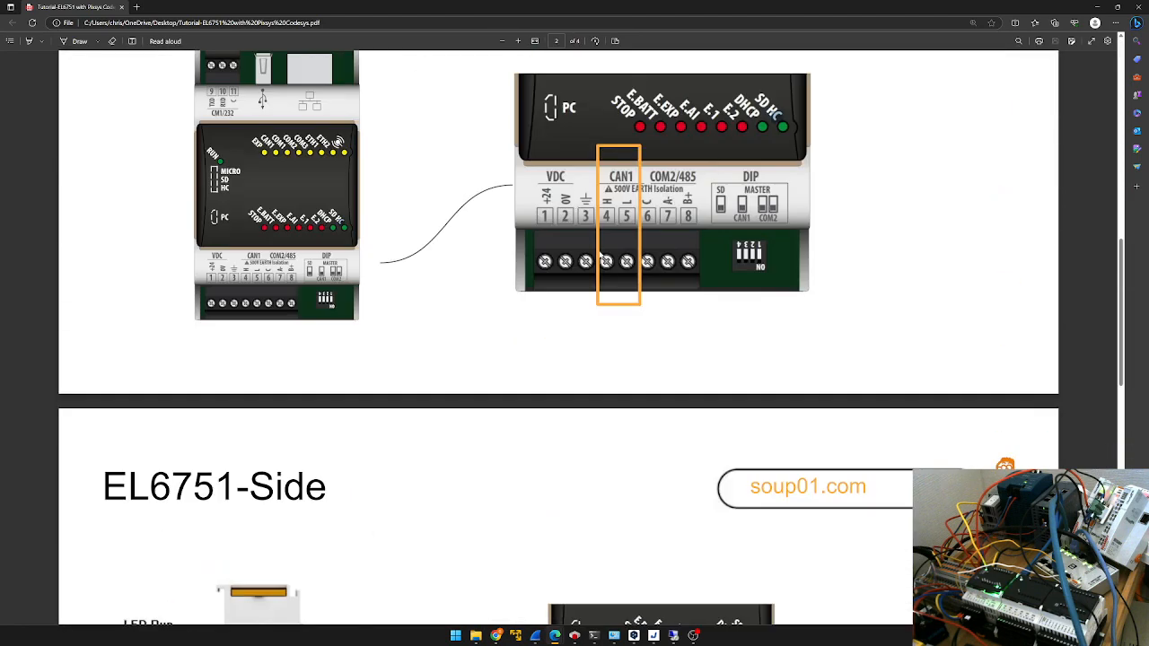
pyautogui.click(1095, 7)
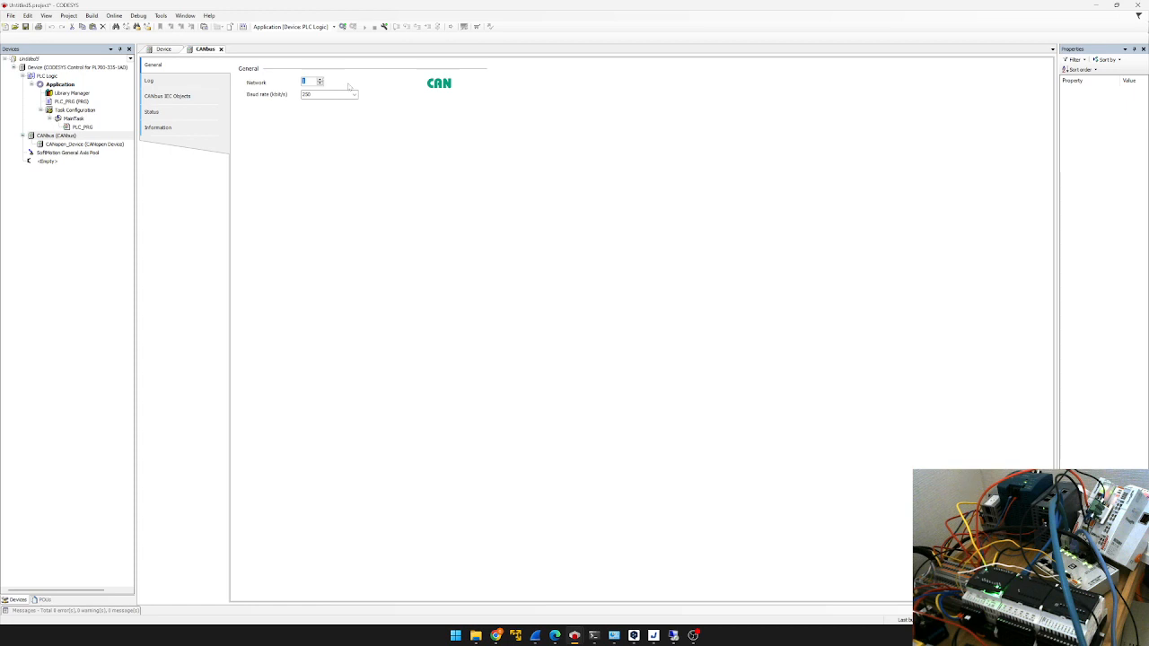
# Look through the CANbus device's IEC objects, information and log pages, ending at the general settings.
pyautogui.click(171, 96)
pyautogui.click(193, 131)
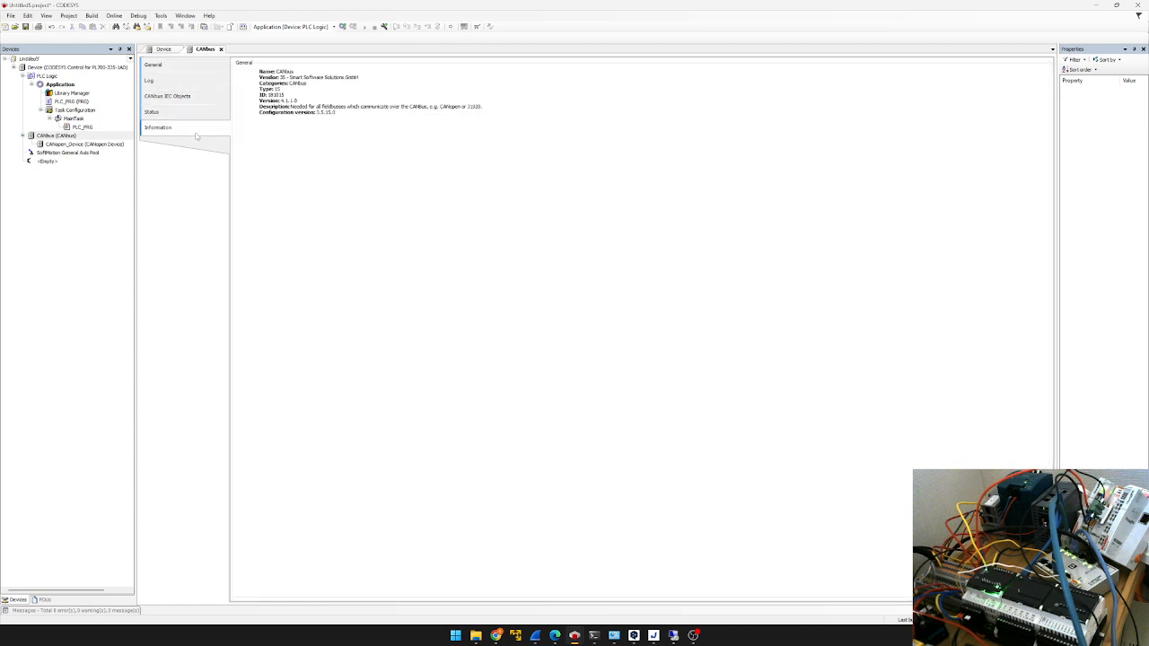
pyautogui.click(196, 82)
pyautogui.click(202, 68)
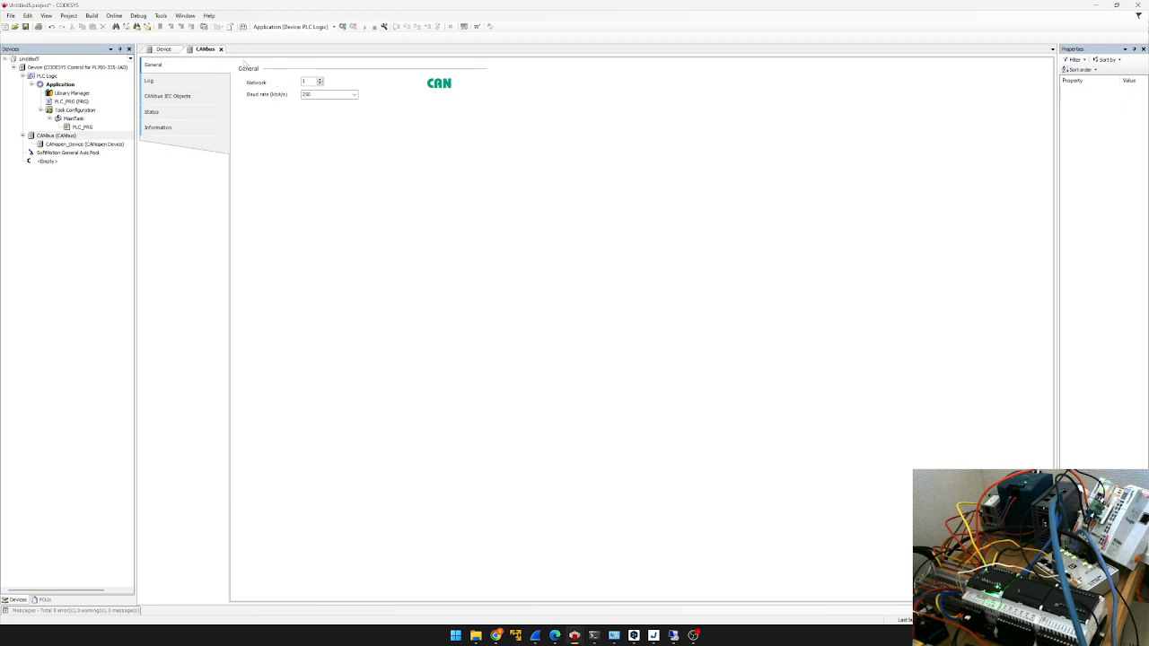
# Close the CANbus and Device editors and save the project.
pyautogui.click(220, 48)
pyautogui.click(180, 50)
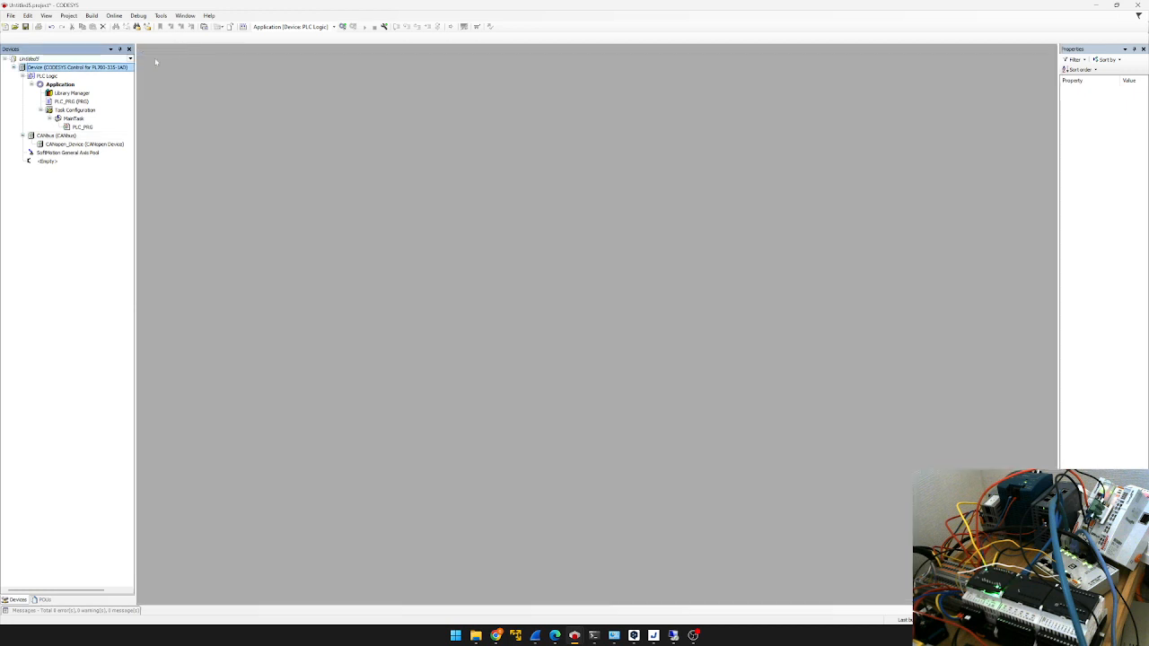
pyautogui.click(25, 26)
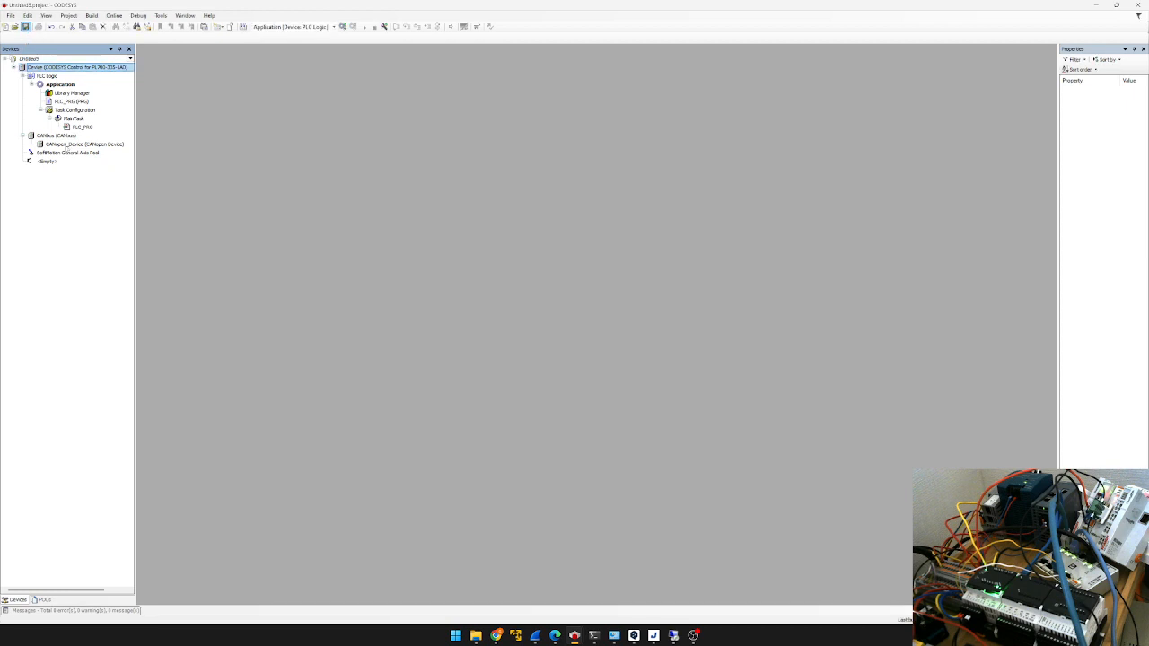
# Open the CANopen_Device settings and set the node ID to 10.
pyautogui.doubleClick(66, 145)
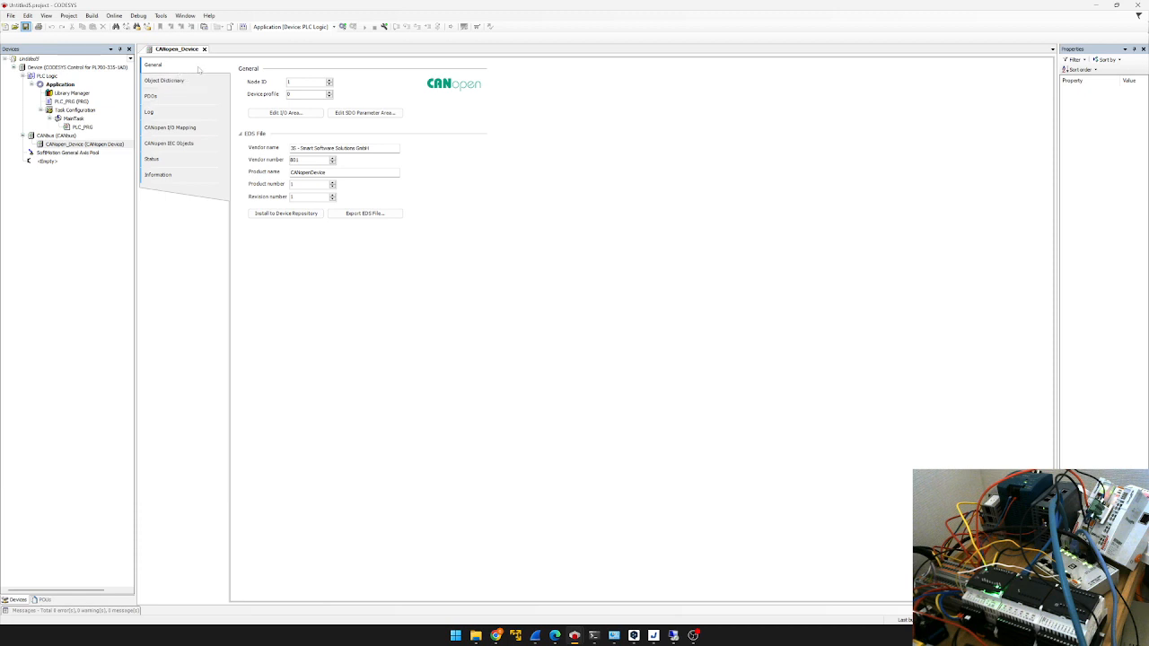
pyautogui.doubleClick(301, 81)
pyautogui.write('10')
# Add a transmit I/O range to the CANopen device's I/O area with a count of 4 and data type INT.
pyautogui.click(302, 115)
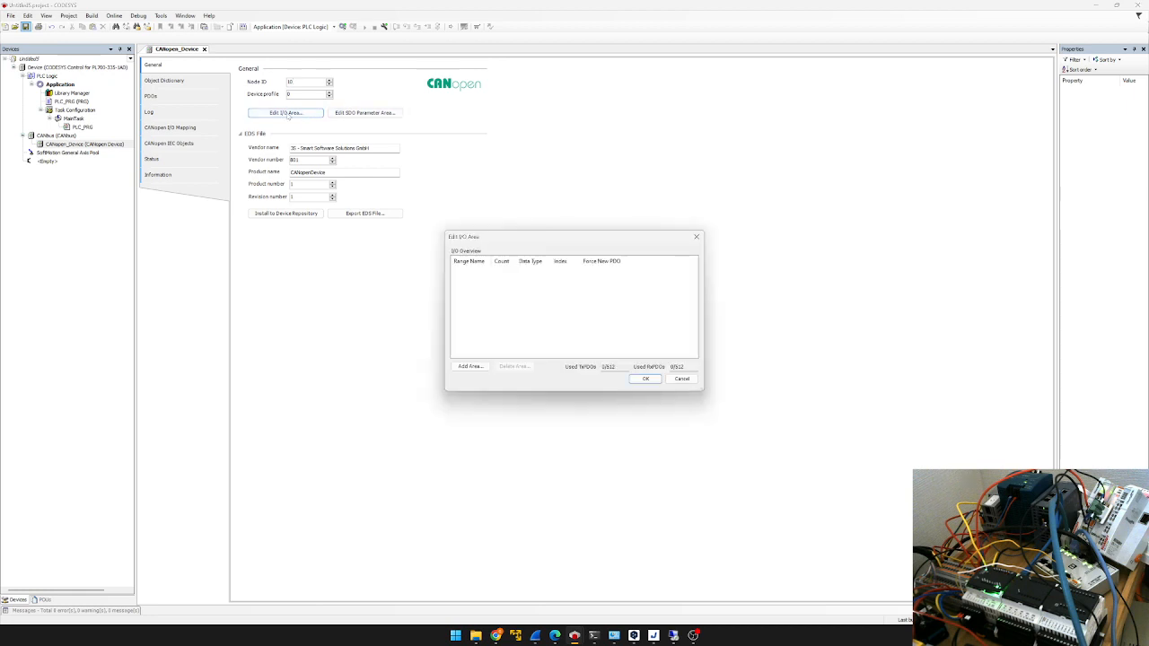
pyautogui.moveTo(478, 240); pyautogui.dragTo(473, 223)
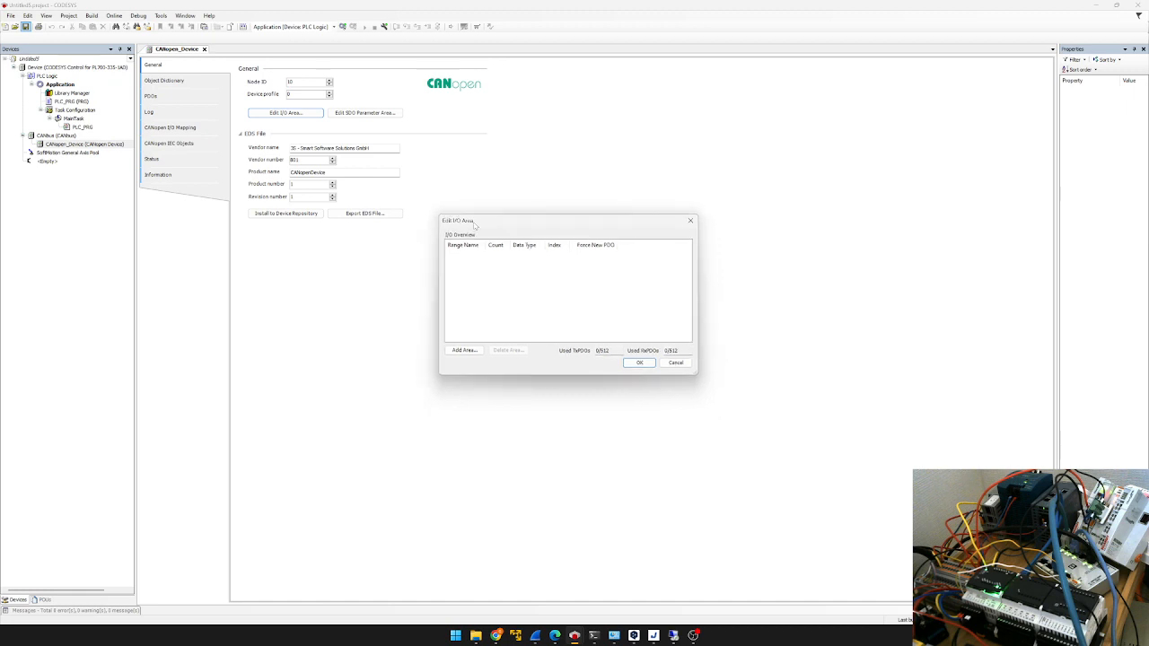
pyautogui.click(471, 351)
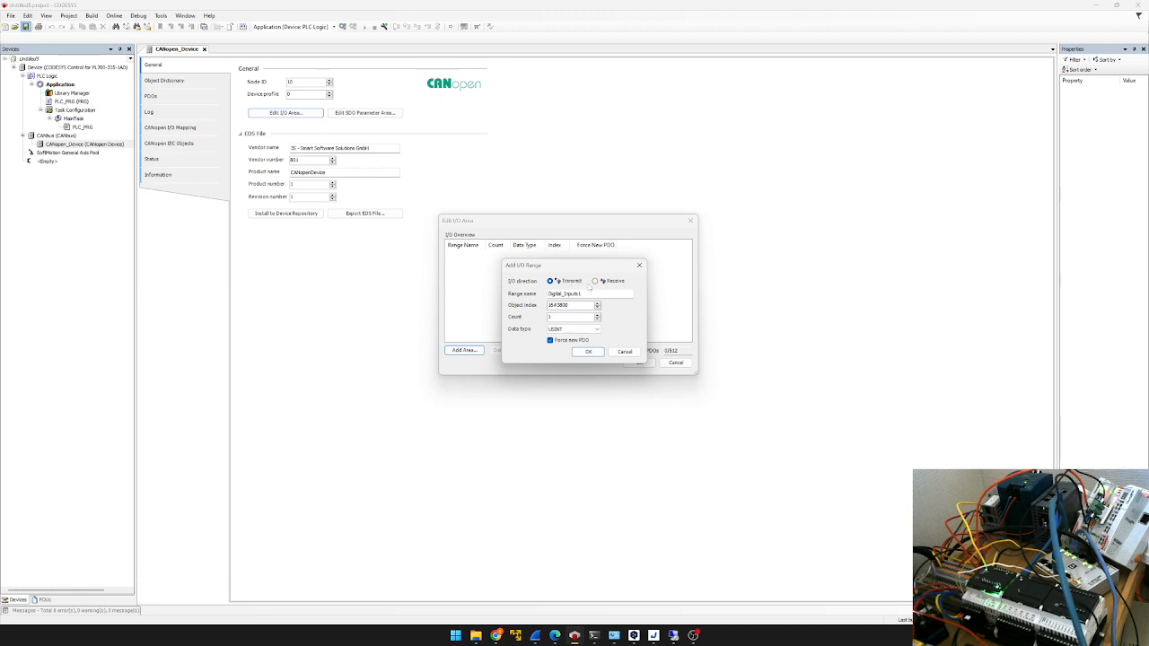
pyautogui.moveTo(590, 294); pyautogui.dragTo(542, 308)
pyautogui.doubleClick(554, 316)
pyautogui.write('4')
pyautogui.click(590, 329)
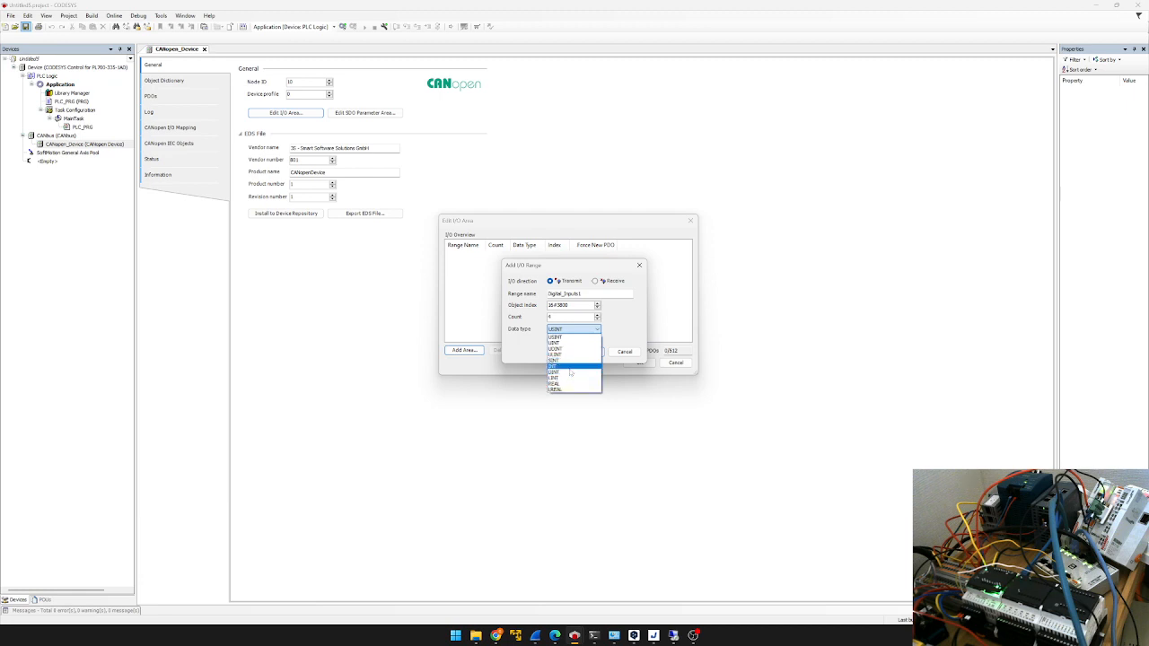
pyautogui.click(570, 366)
pyautogui.click(588, 352)
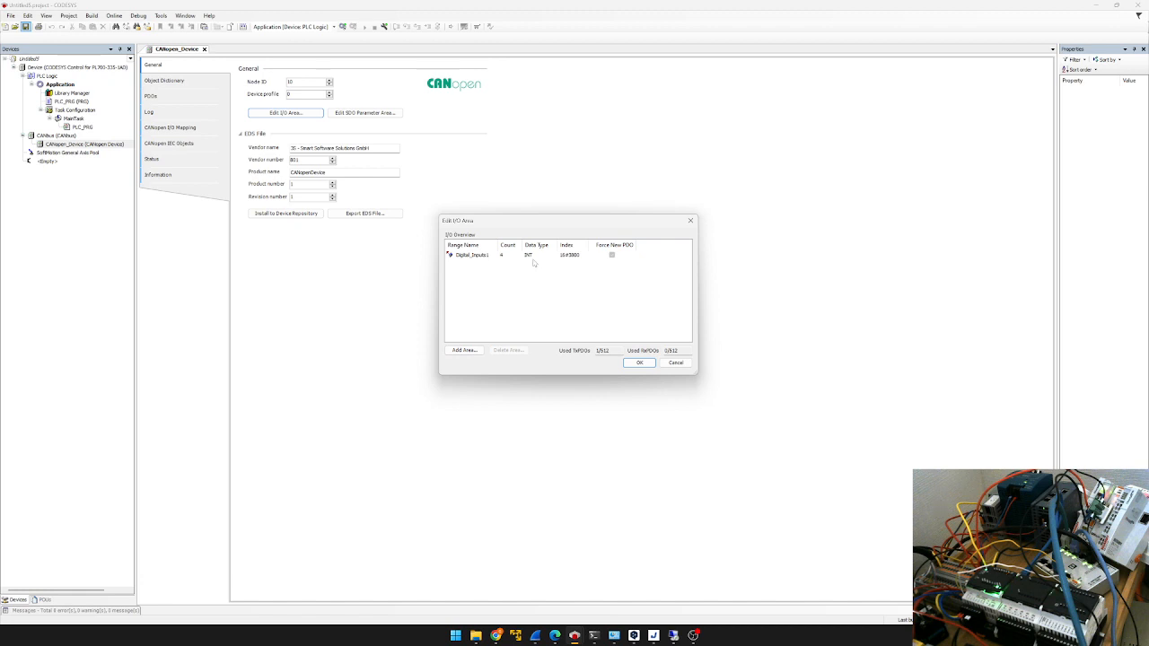
# Add a receive I/O range with a count of 4 and data type INT, and view the CANopen I/O mapping with a wider Variable column.
pyautogui.click(464, 350)
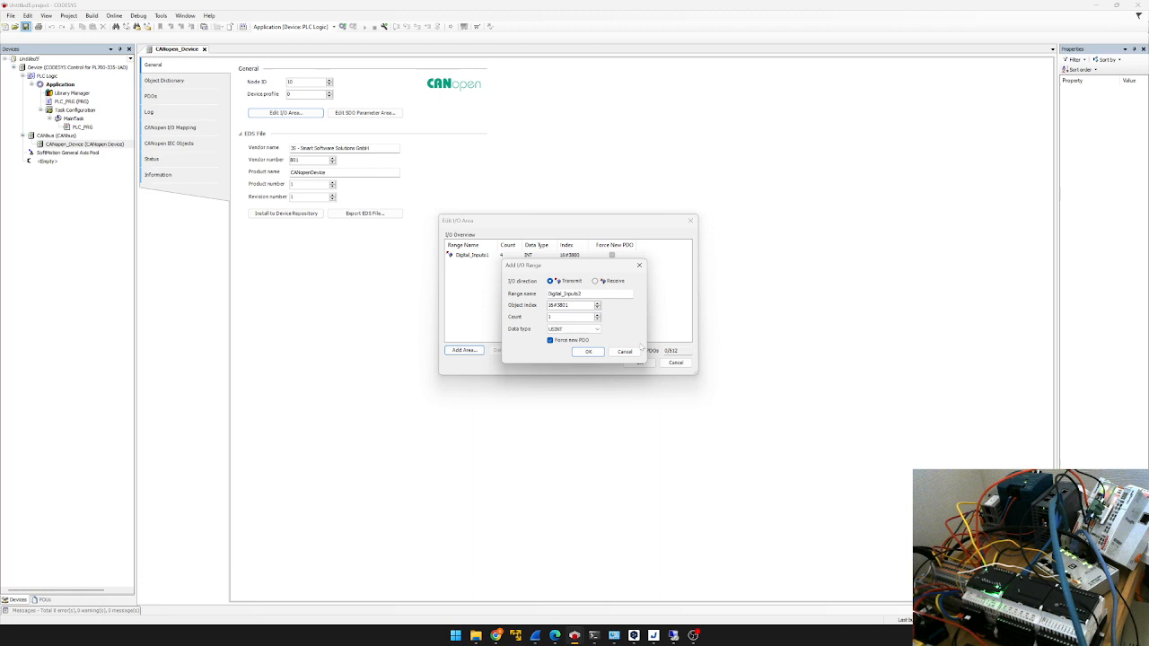
pyautogui.click(594, 281)
pyautogui.click(597, 329)
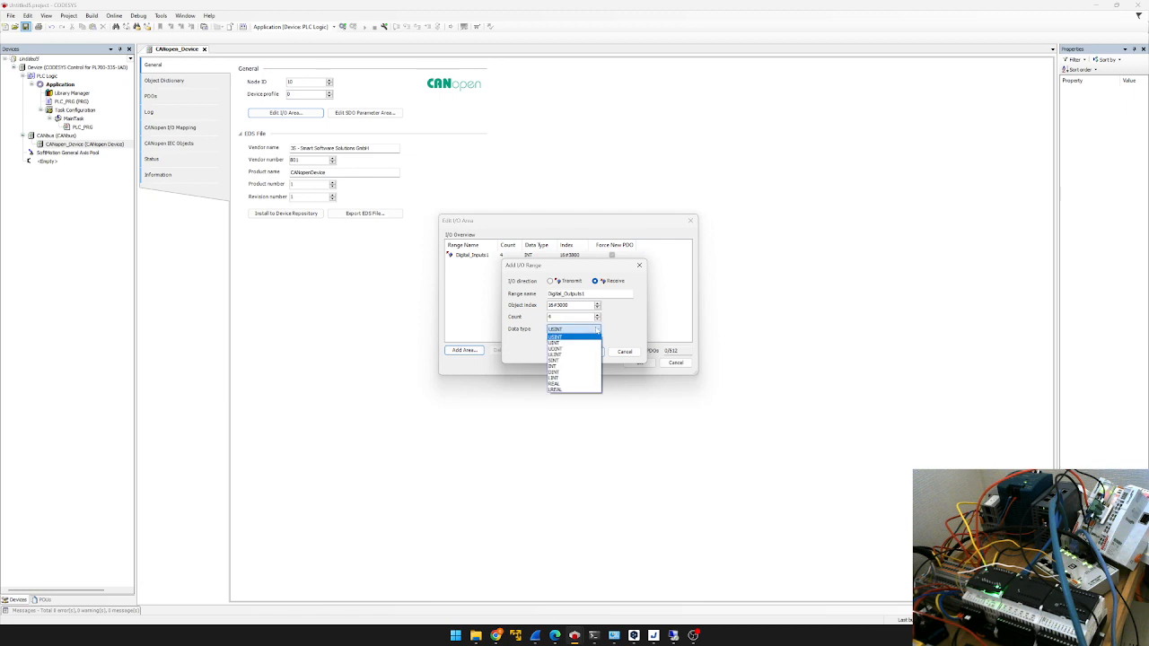
pyautogui.click(575, 366)
pyautogui.click(588, 351)
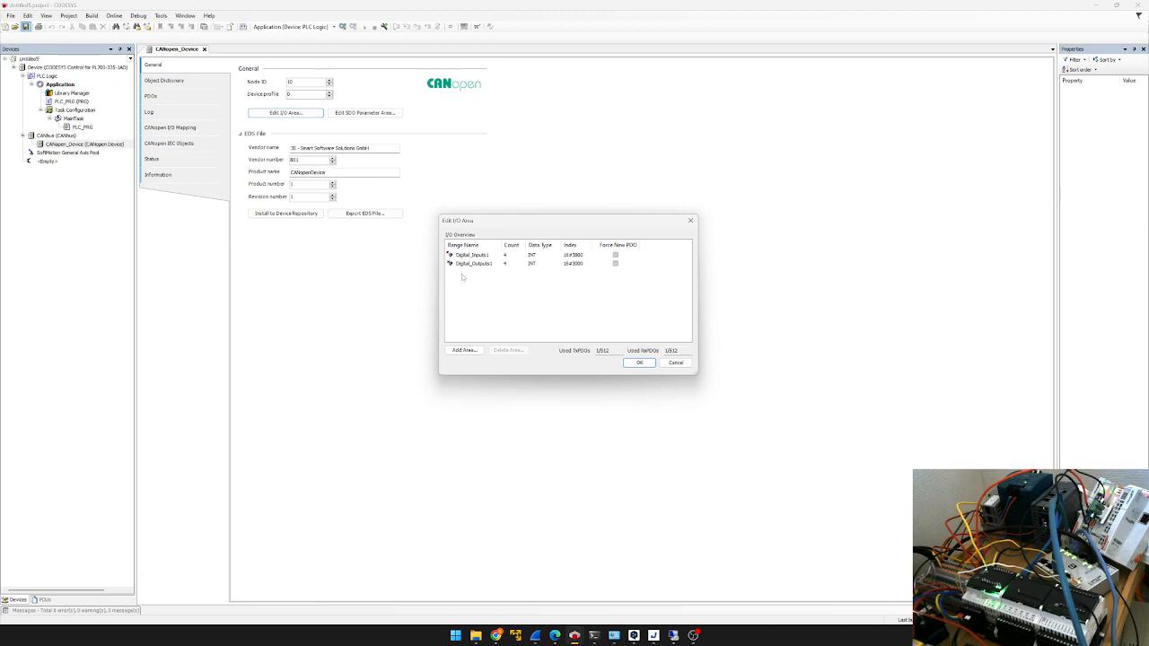
pyautogui.click(649, 364)
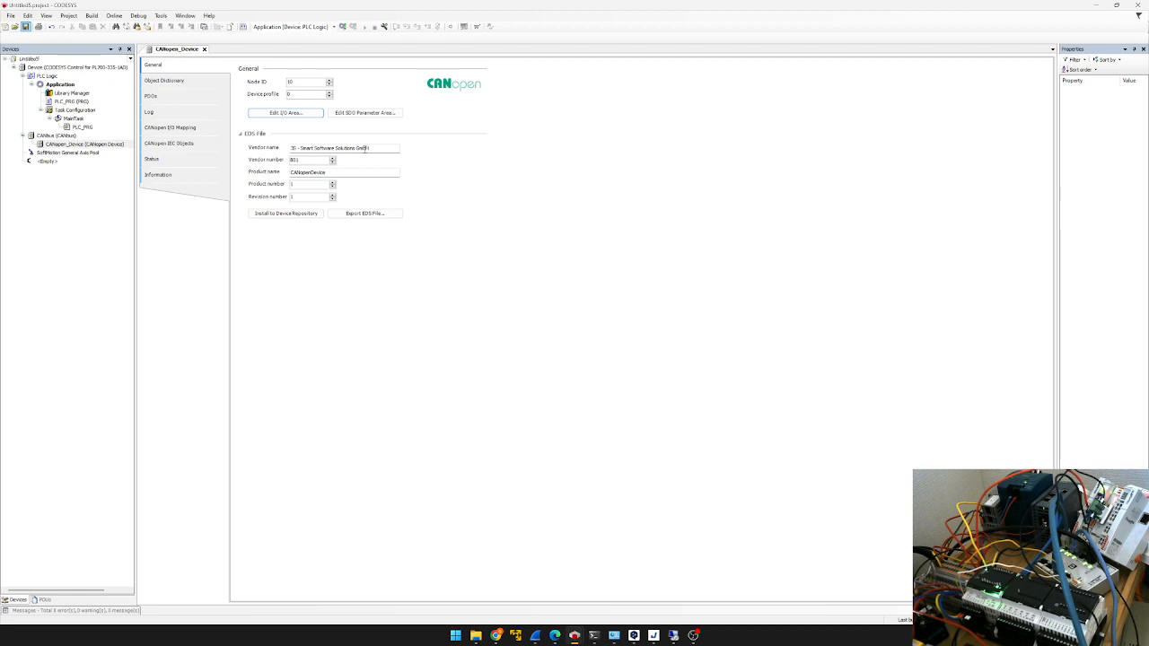
pyautogui.click(191, 127)
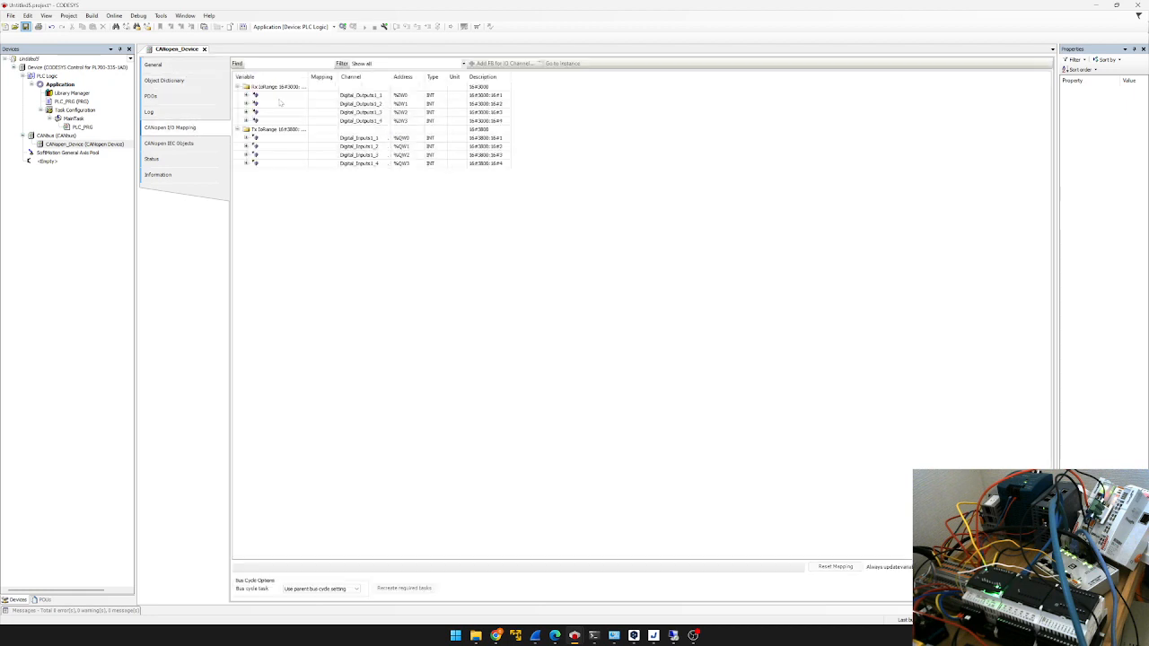
pyautogui.moveTo(309, 71); pyautogui.dragTo(355, 74)
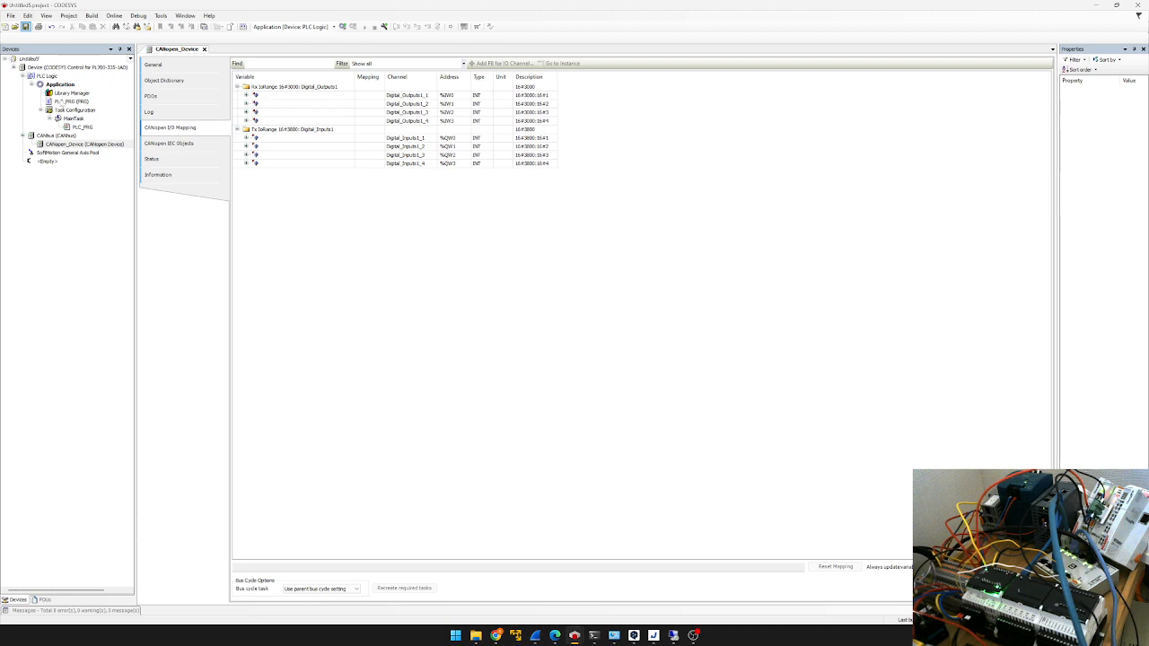
# Open the PLC_PRG program and declare InputDataArray as ARRAY[0..3] OF INT in its variable block.
pyautogui.moveTo(61, 101); pyautogui.dragTo(57, 118)
pyautogui.doubleClick(62, 102)
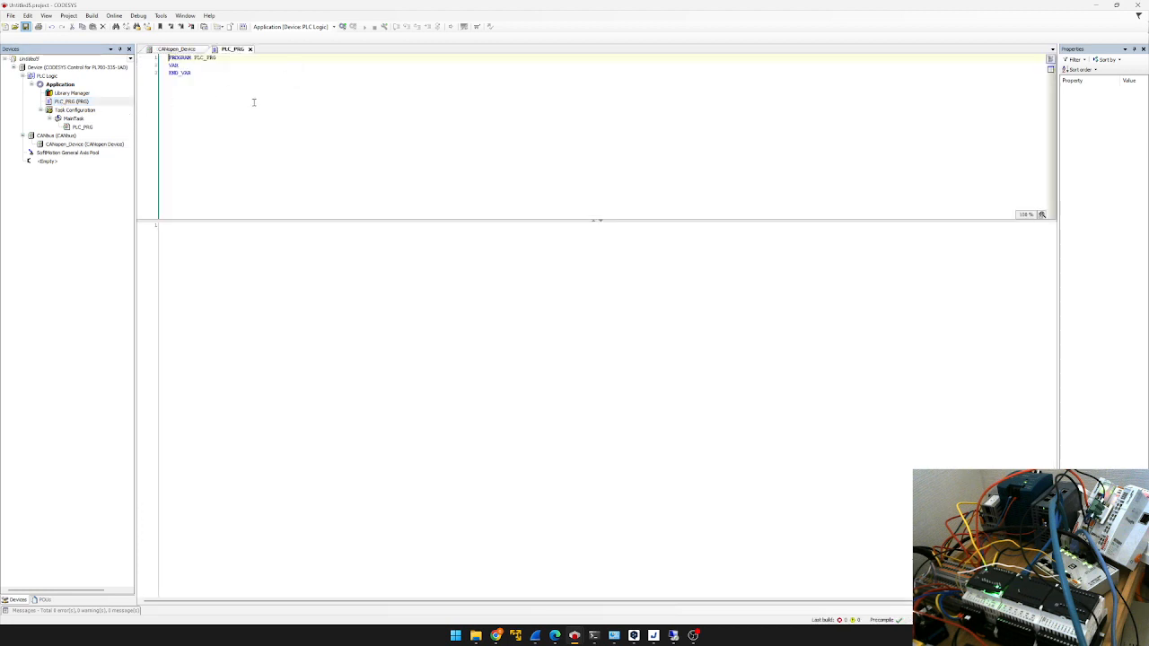
pyautogui.click(193, 68)
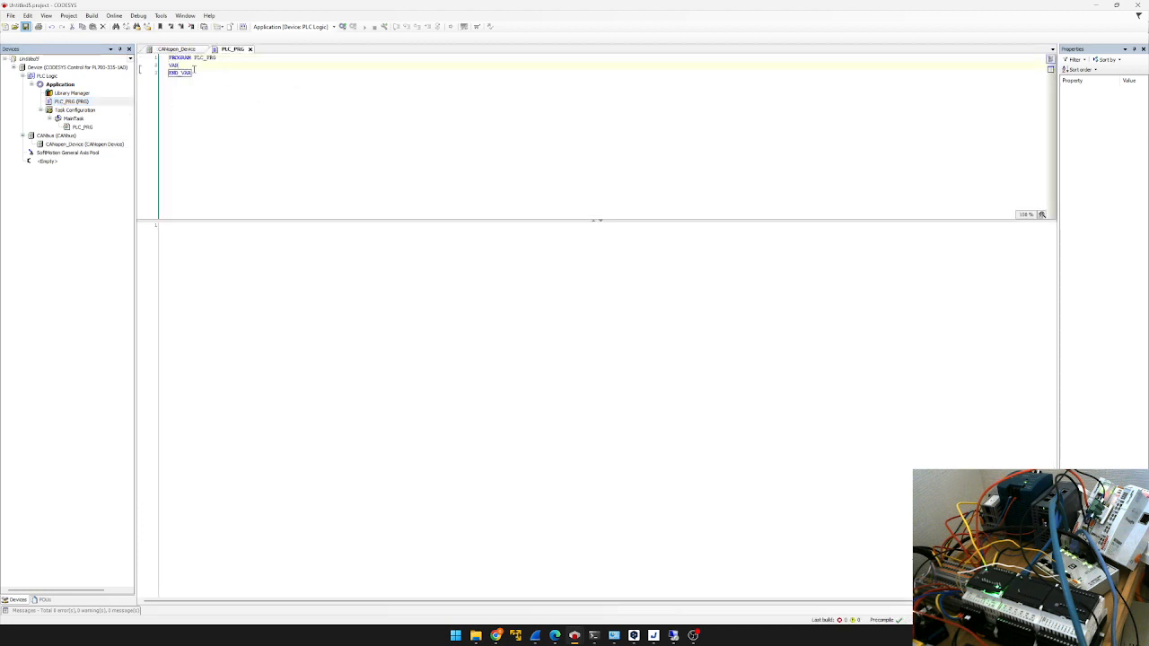
pyautogui.press('Return')
pyautogui.press('Return')
pyautogui.press('Return')
pyautogui.press('BackSpace')
pyautogui.press('BackSpace')
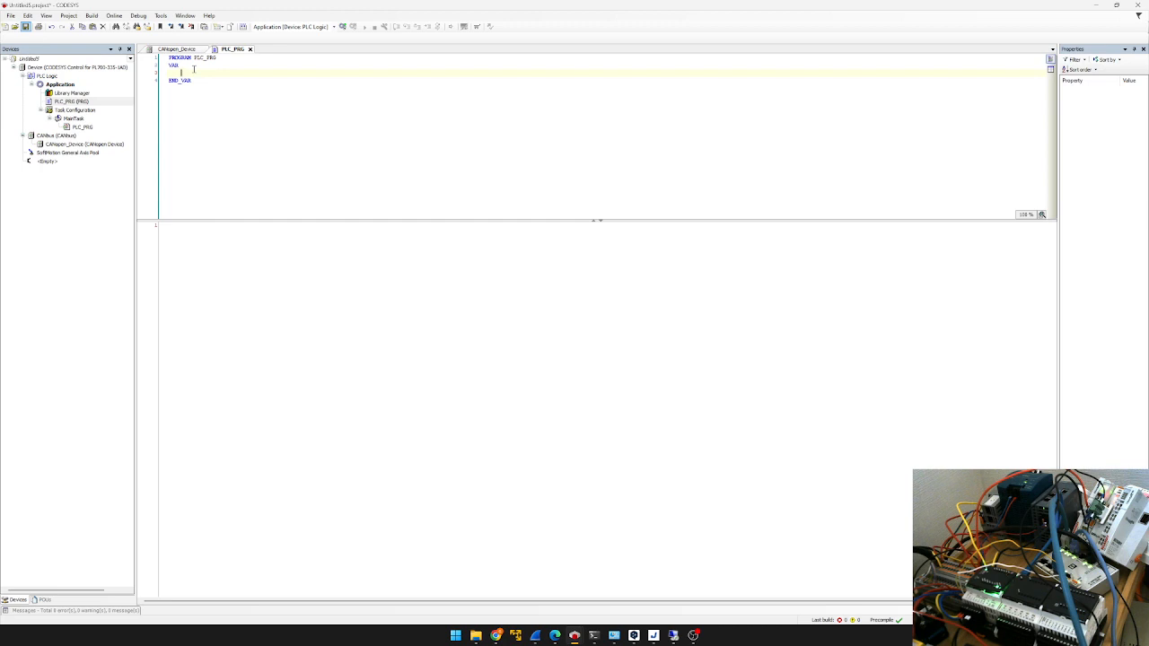
pyautogui.write('Inpu')
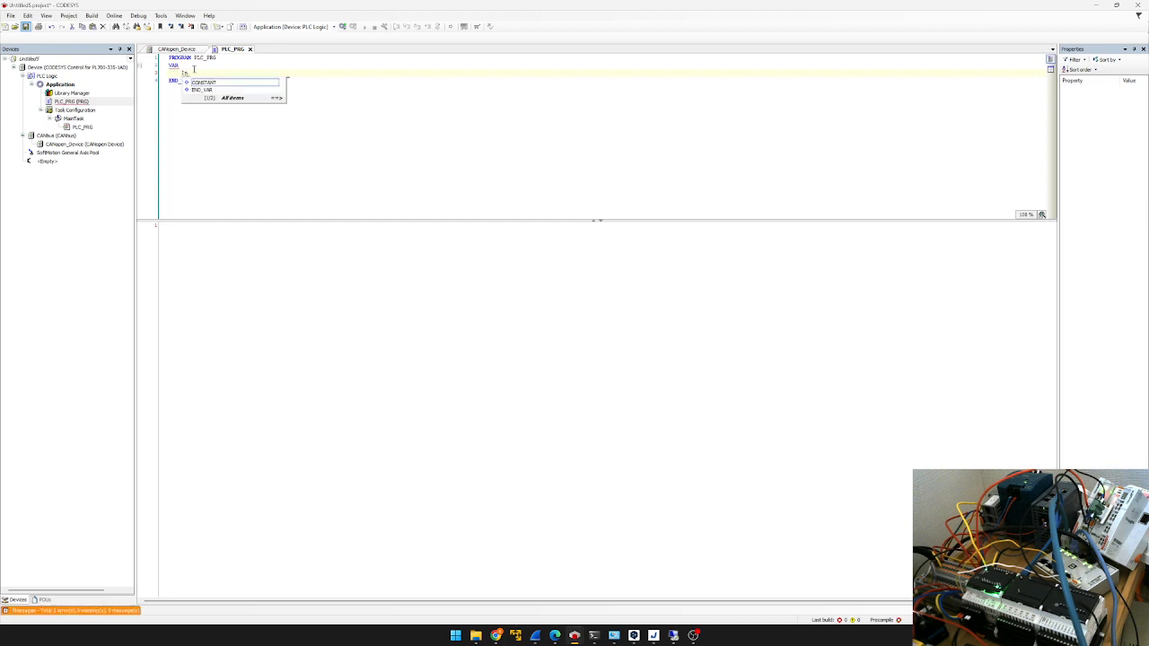
pyautogui.press('BackSpace')
pyautogui.press('BackSpace')
pyautogui.write('puts')
pyautogui.write('DataArray')
pyautogui.write(': array')
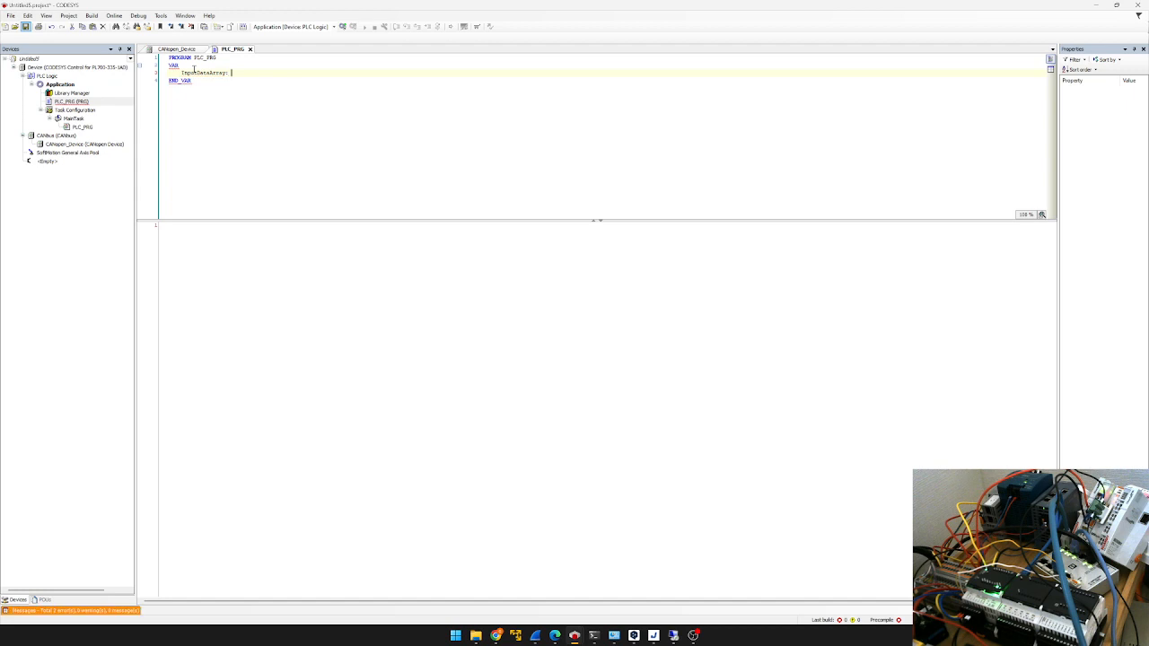
pyautogui.write('[1..8]OF INT;')
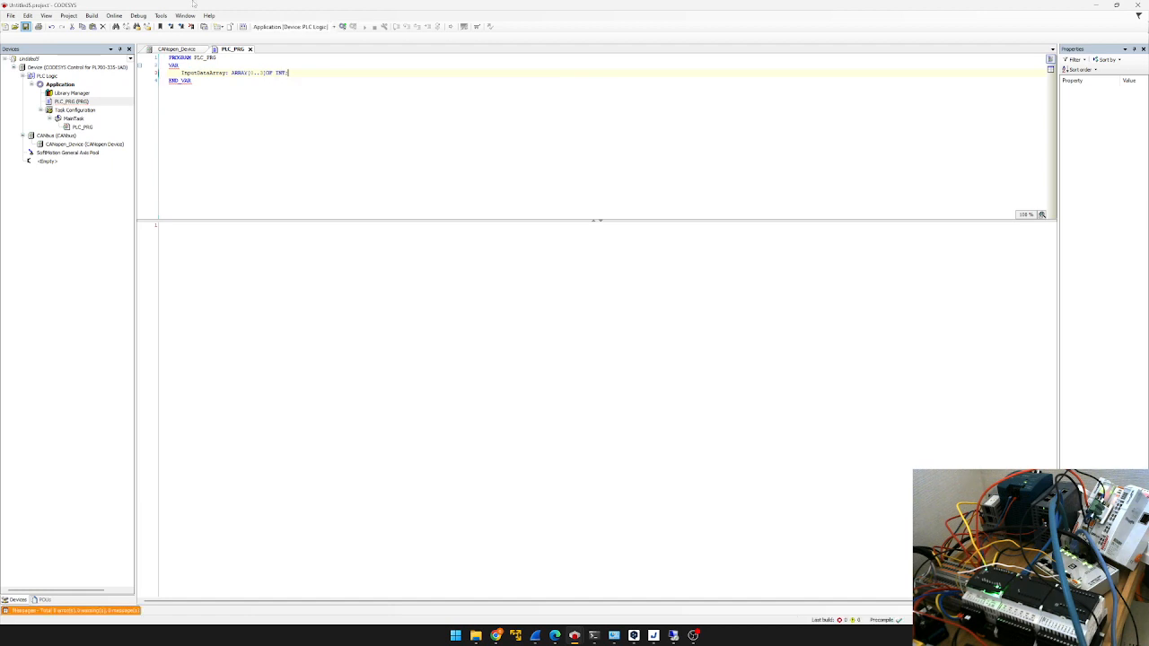
# Duplicate the InputDataArray declaration below itself and rename the copy to OutputataArray.
pyautogui.click(281, 78)
pyautogui.click(299, 72)
pyautogui.hotkey('shift', 'Home')
pyautogui.hotkey('ctrl', 'c')
pyautogui.press('End')
pyautogui.press('Return')
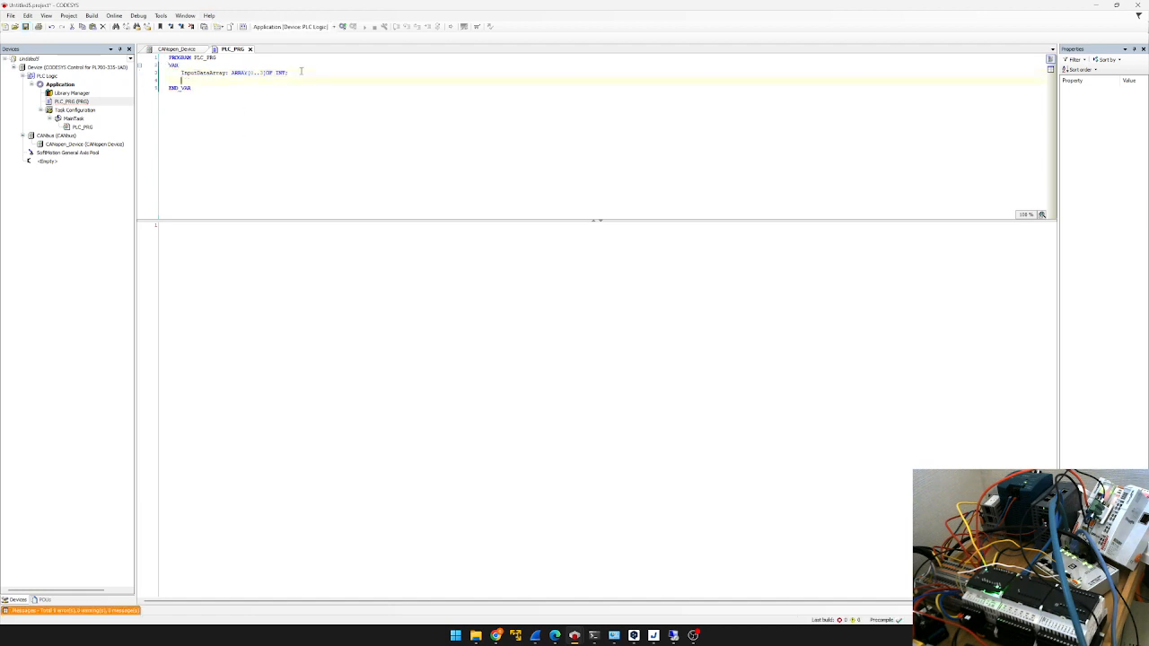
pyautogui.hotkey('ctrl', 'v')
pyautogui.press('Left')
pyautogui.press('Left')
pyautogui.press('Left')
pyautogui.press('Left')
pyautogui.press('Left')
pyautogui.press('Left')
pyautogui.press('Left')
pyautogui.press('Left')
pyautogui.press('Left')
pyautogui.press('Left')
pyautogui.press('Left')
pyautogui.press('Left')
pyautogui.press('Left')
pyautogui.press('Left')
pyautogui.press('Left')
pyautogui.press('Left')
pyautogui.press('Left')
pyautogui.press('Left')
pyautogui.press('Left')
pyautogui.press('Left')
pyautogui.press('Left')
pyautogui.press('Left')
pyautogui.press('Left')
pyautogui.press('Left')
pyautogui.press('Left')
pyautogui.press('Left')
pyautogui.press('Left')
pyautogui.press('Left')
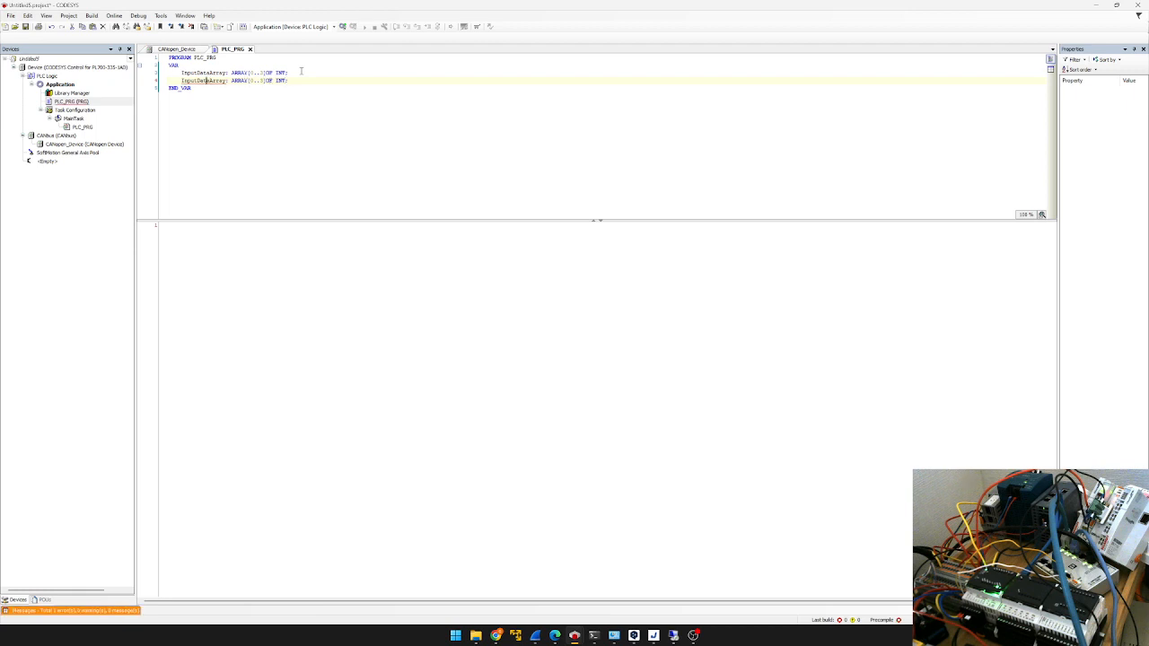
pyautogui.press('BackSpace')
pyautogui.press('BackSpace')
pyautogui.press('BackSpace')
pyautogui.press('BackSpace')
pyautogui.press('BackSpace')
pyautogui.write('Output')
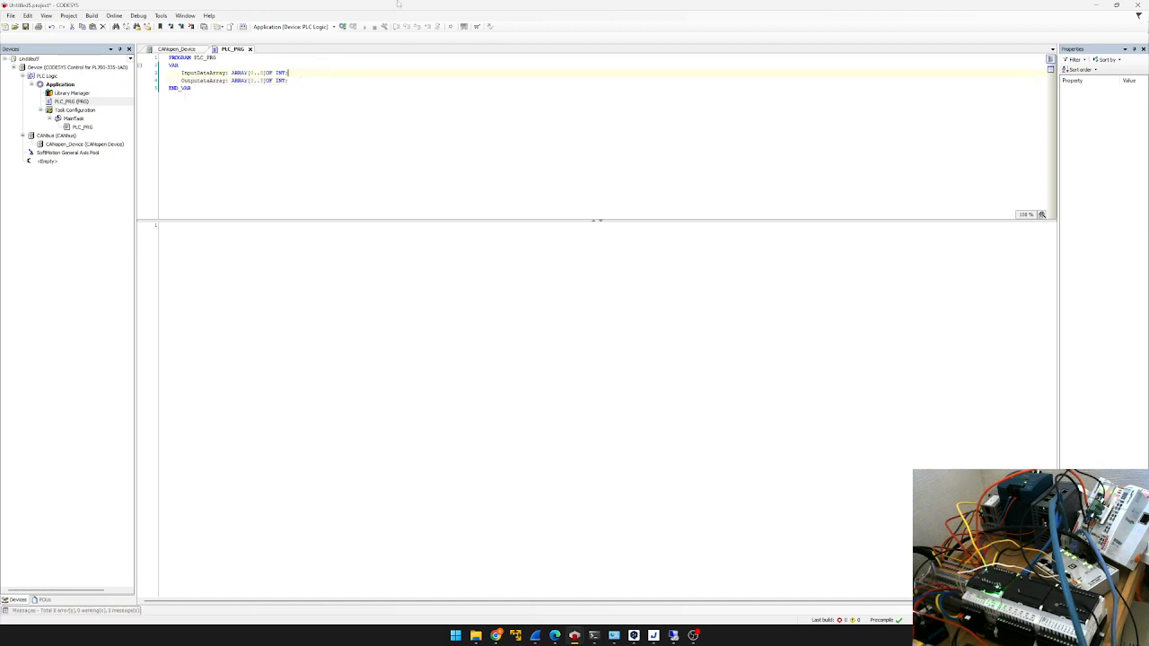
# Add a third copy of the InputDataArray declaration and rename it to BufferInputDataArray.
pyautogui.press('Down')
pyautogui.press('Return')
pyautogui.hotkey('ctrl', 'v')
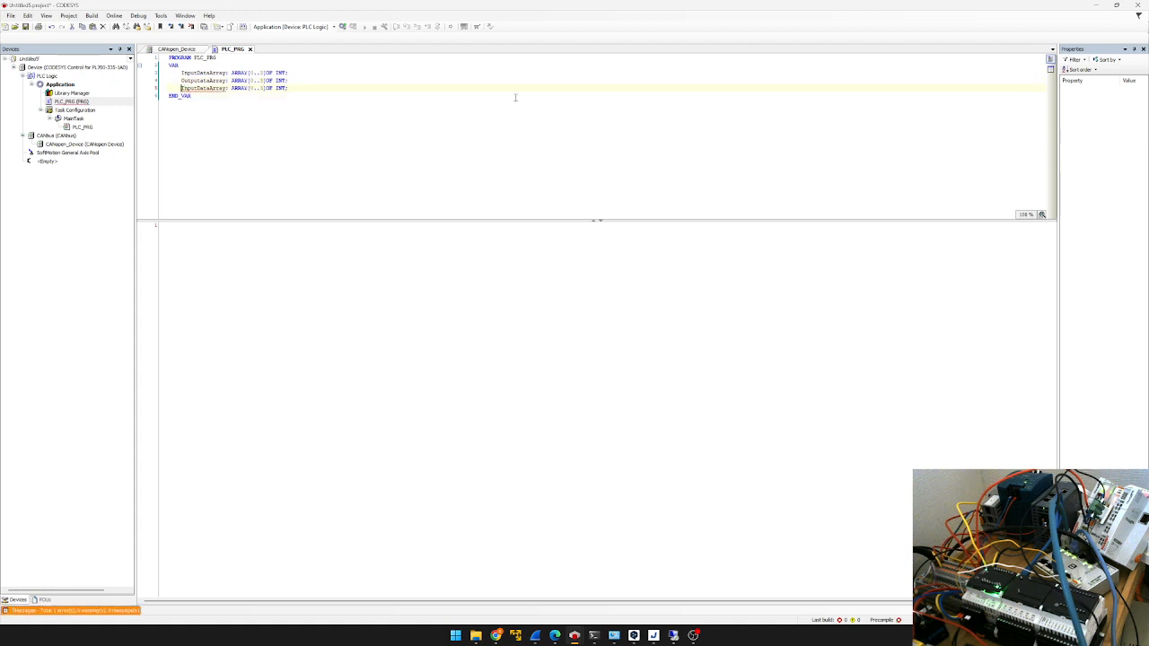
pyautogui.press('Home')
pyautogui.write('Buffe')
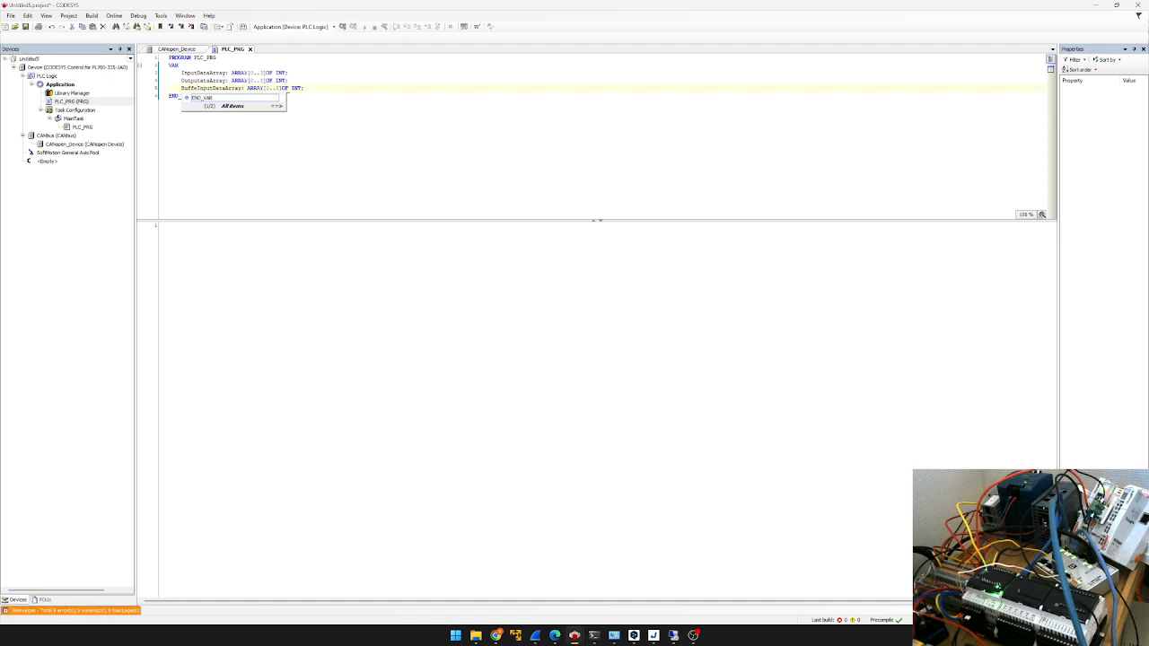
pyautogui.write('r')
pyautogui.press('Escape')
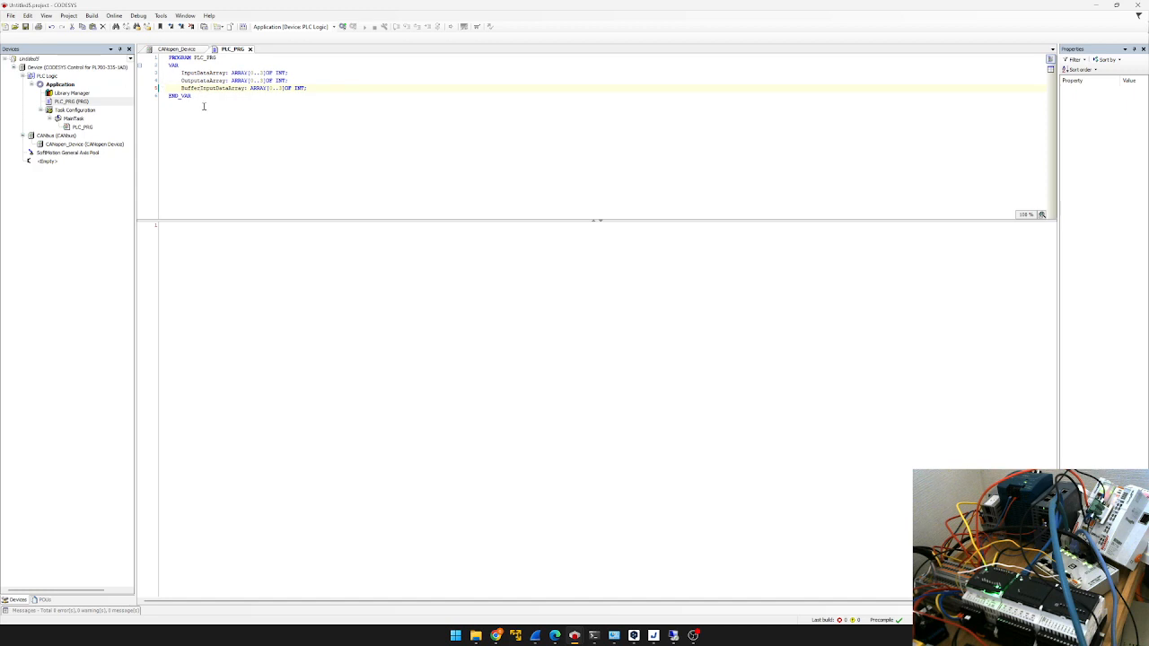
# Enlarge the PLC_PRG code area and write an assignment of 1234 to OutputataArray[0] below two blank lines.
pyautogui.click(243, 384)
pyautogui.press('Return')
pyautogui.press('Return')
pyautogui.press('Return')
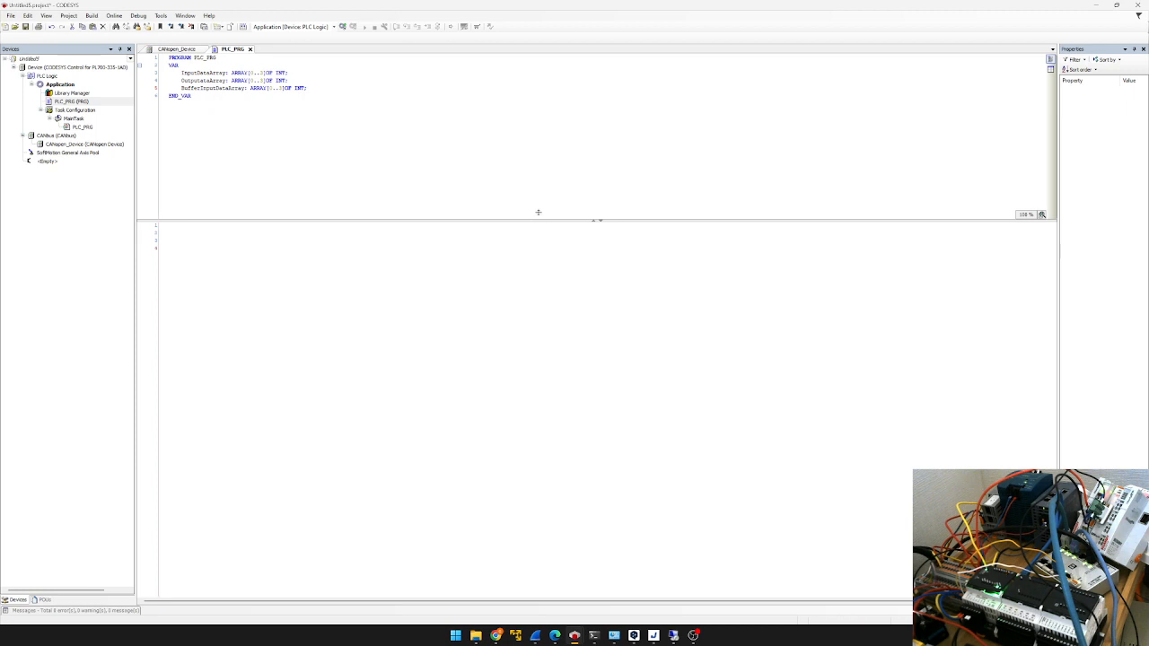
pyautogui.moveTo(537, 220); pyautogui.dragTo(544, 149)
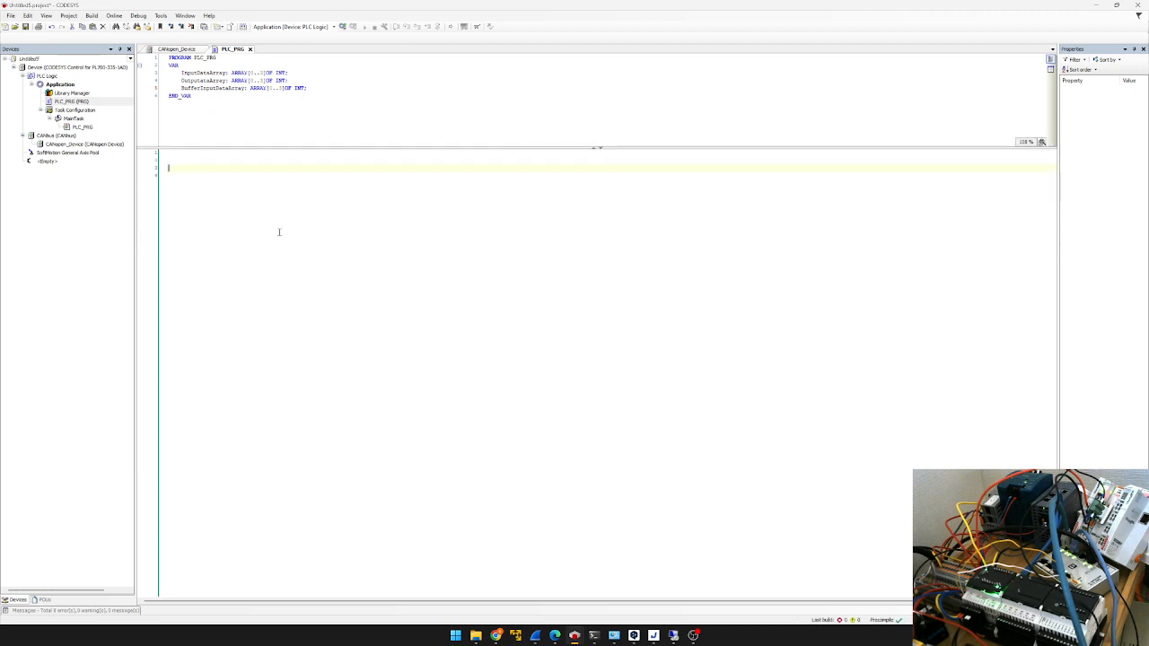
pyautogui.write('Outpu')
pyautogui.press('Return')
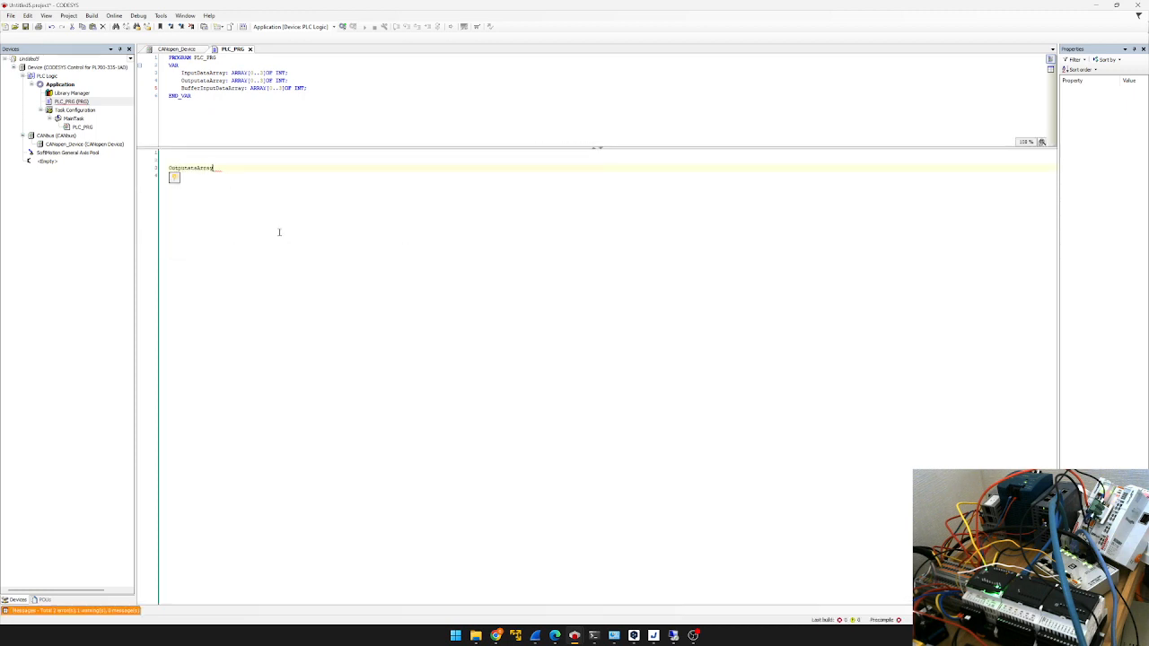
pyautogui.write('[0];')
# Duplicate the OutputataArray[0] assignment until four consecutive lines exist, without blank lines between them.
pyautogui.press('Return')
pyautogui.hotkey('shift', 'Up')
pyautogui.hotkey('ctrl', 'c')
pyautogui.hotkey('ctrl', 'v')
pyautogui.press('Return')
pyautogui.hotkey('ctrl', 'v')
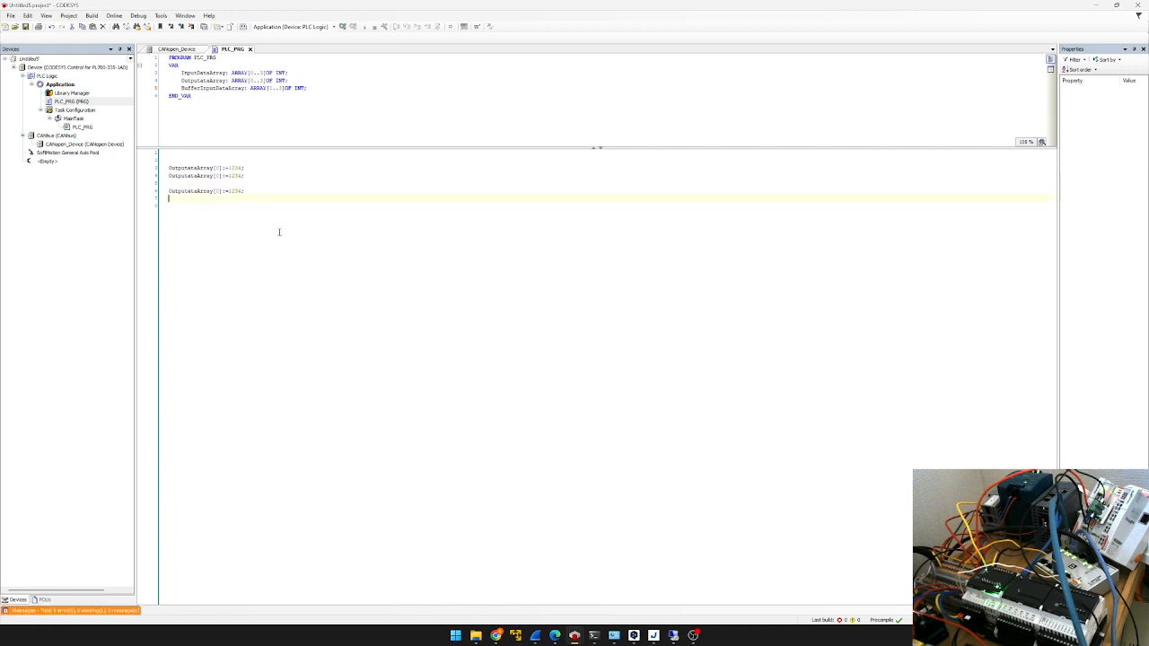
pyautogui.press('Return')
pyautogui.press('BackSpace')
pyautogui.press('BackSpace')
pyautogui.press('Up')
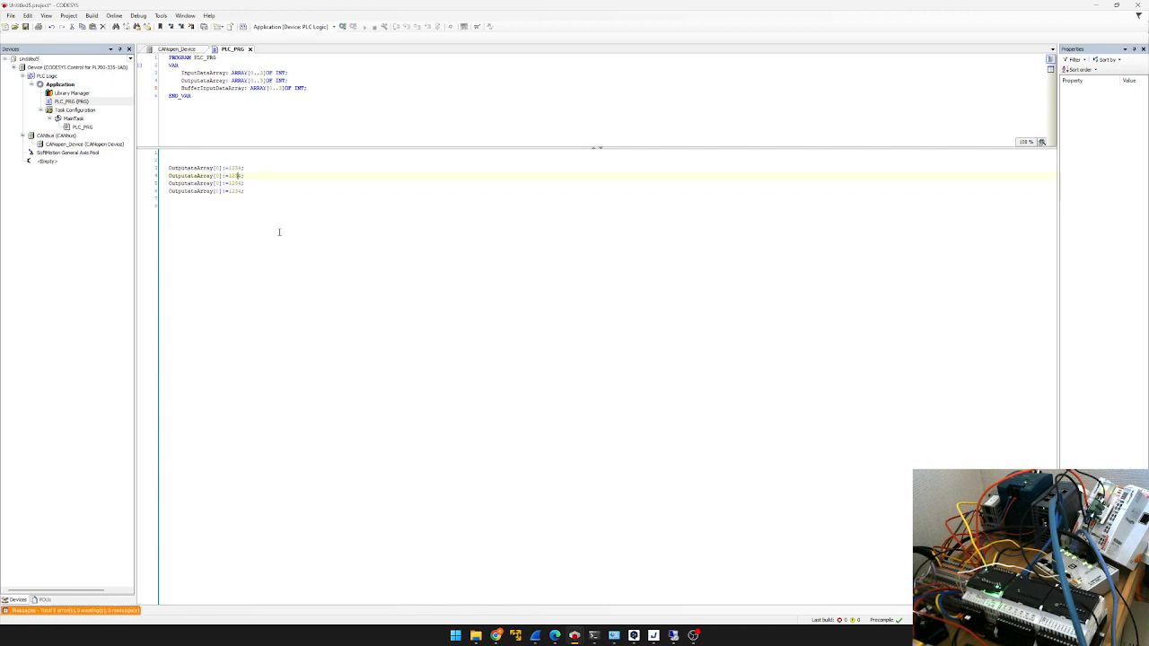
# Change the array indexes in the second, third and fourth assignment lines to 1, 2 and 3.
pyautogui.press('End')
pyautogui.press('Left')
pyautogui.press('Left')
pyautogui.press('Left')
pyautogui.press('Left')
pyautogui.press('Left')
pyautogui.write('1')
pyautogui.press('Down')
pyautogui.press('BackSpace')
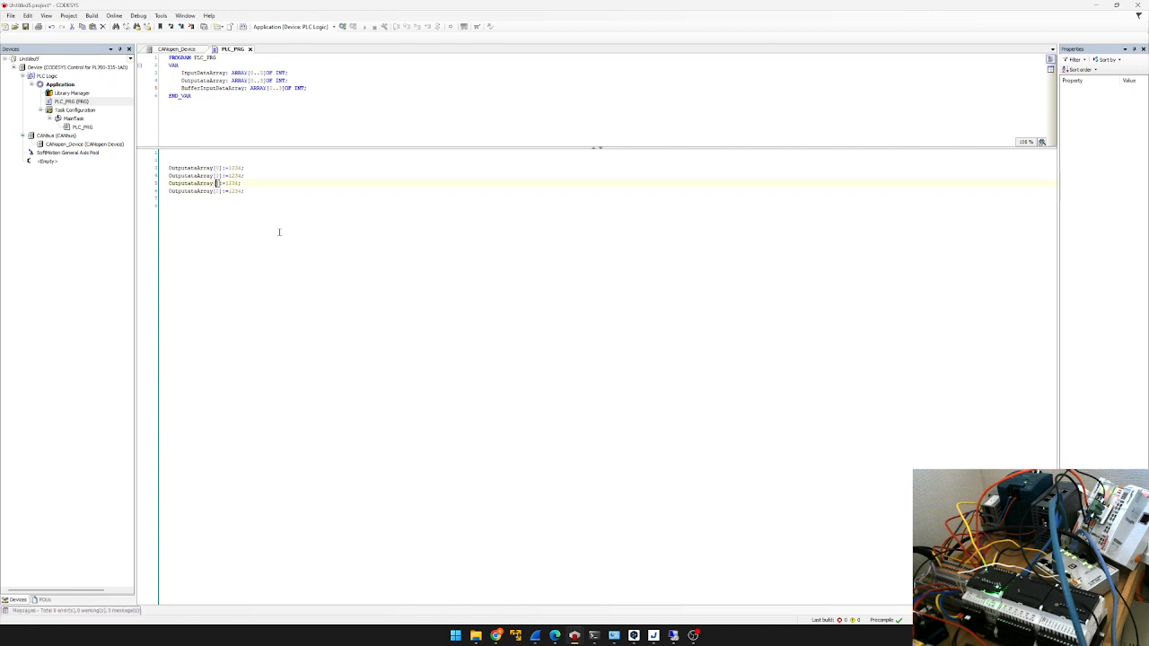
pyautogui.write('2')
pyautogui.press('Down')
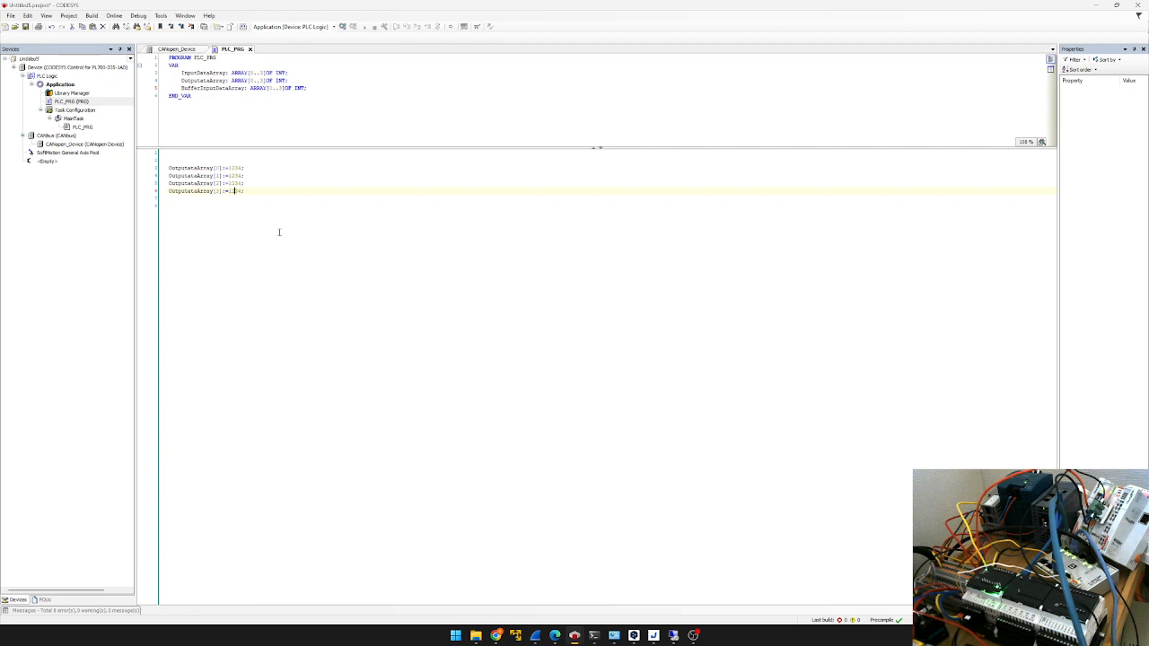
# Replace the values assigned to OutputataArray elements 1, 2 and 3 with different four-digit numbers.
pyautogui.write('5682')
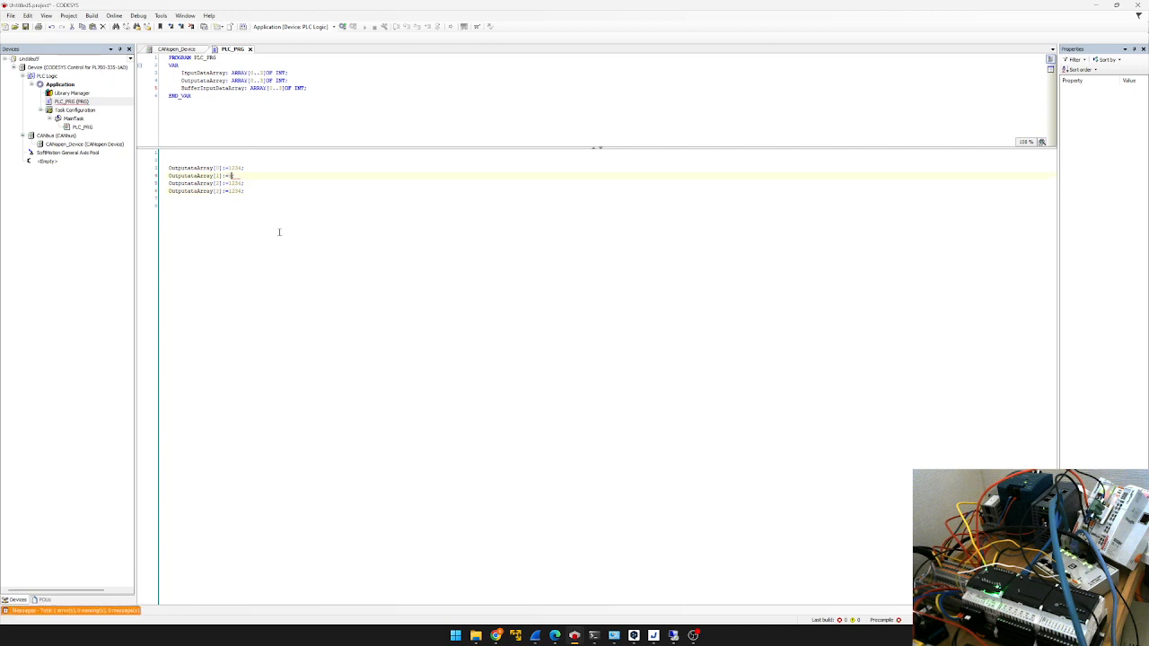
pyautogui.press('Down')
pyautogui.press('BackSpace')
pyautogui.press('BackSpace')
pyautogui.press('BackSpace')
pyautogui.press('BackSpace')
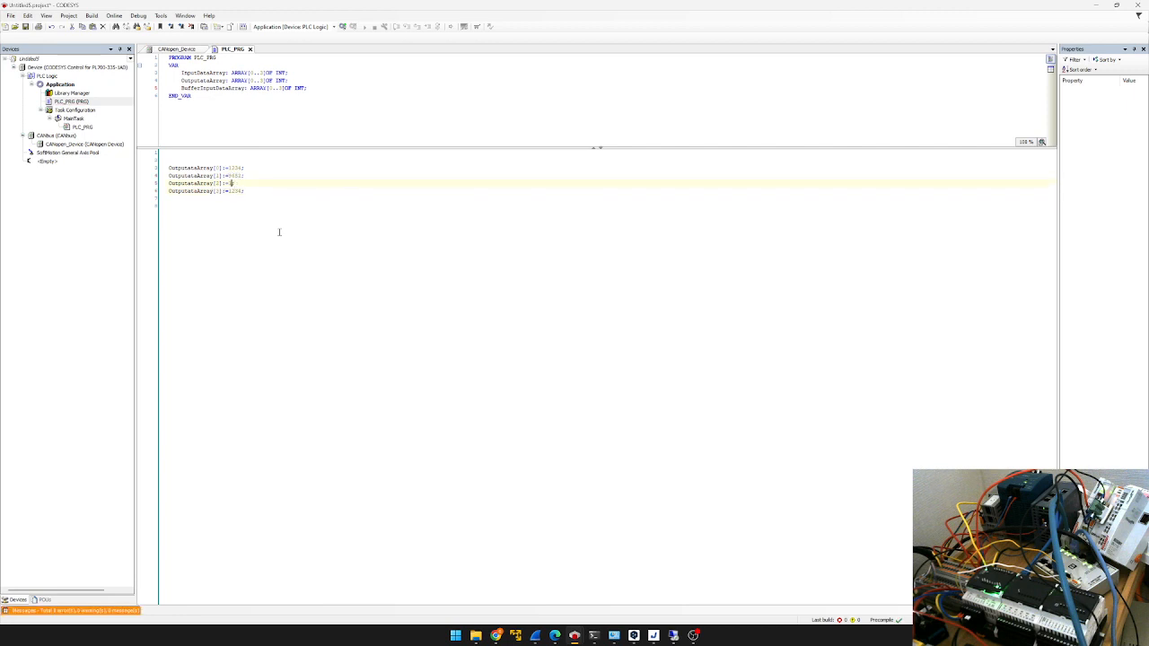
pyautogui.write('3561')
pyautogui.press('Down')
pyautogui.press('BackSpace')
pyautogui.press('BackSpace')
pyautogui.press('BackSpace')
pyautogui.press('BackSpace')
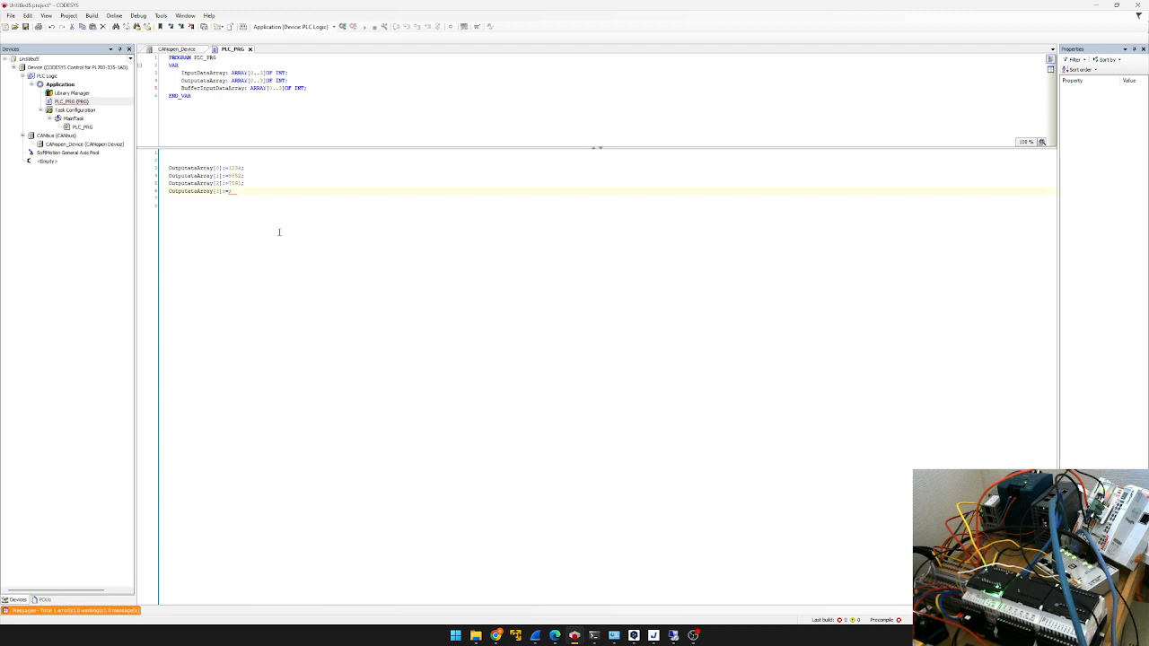
pyautogui.write('234')
pyautogui.write('5')
pyautogui.click(279, 231)
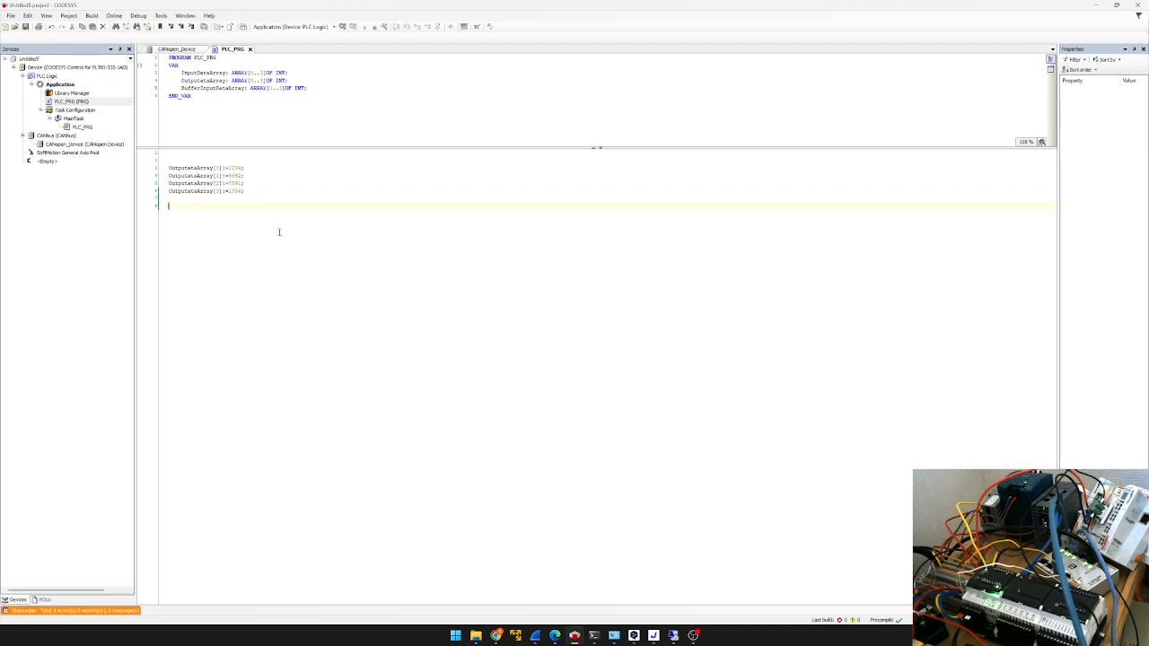
# Add the statement BufferInputDataArray:=InputDataArray; below the output assignments.
pyautogui.press('Return')
pyautogui.press('Up')
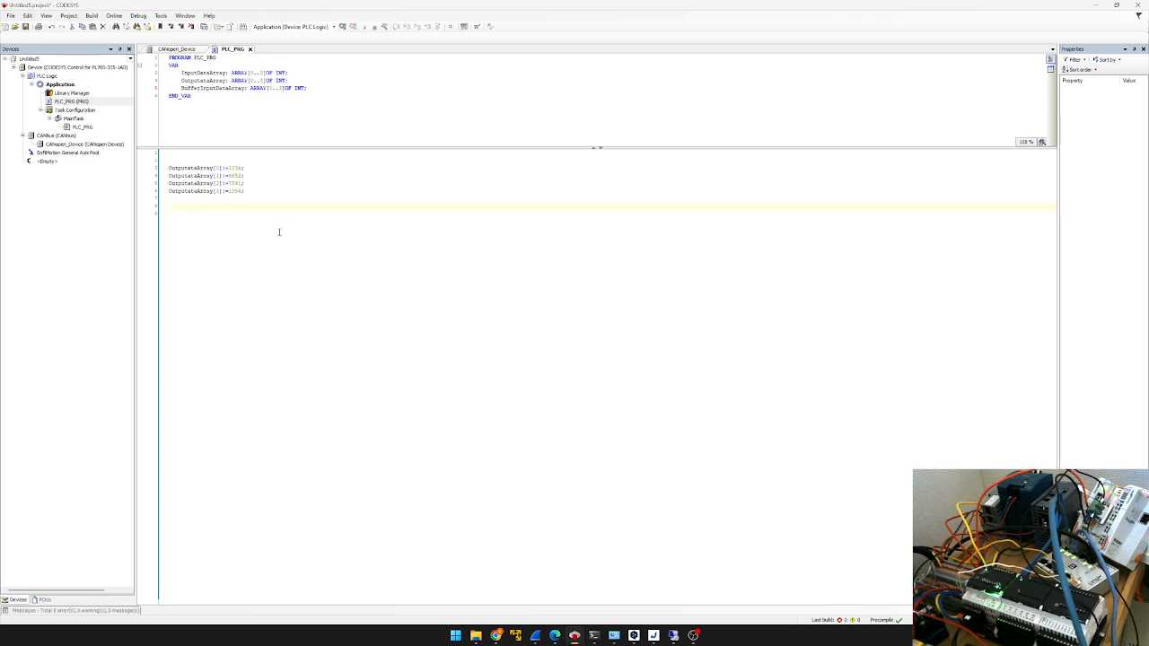
pyautogui.write('Buffer')
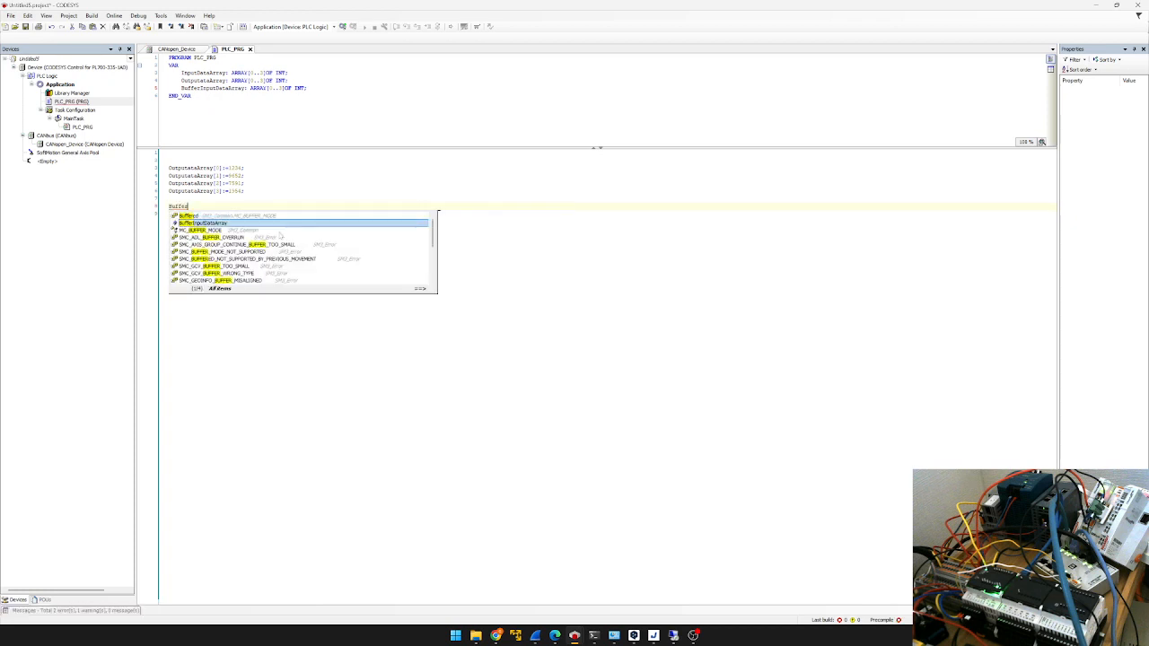
pyautogui.press('Return')
pyautogui.write(':=')
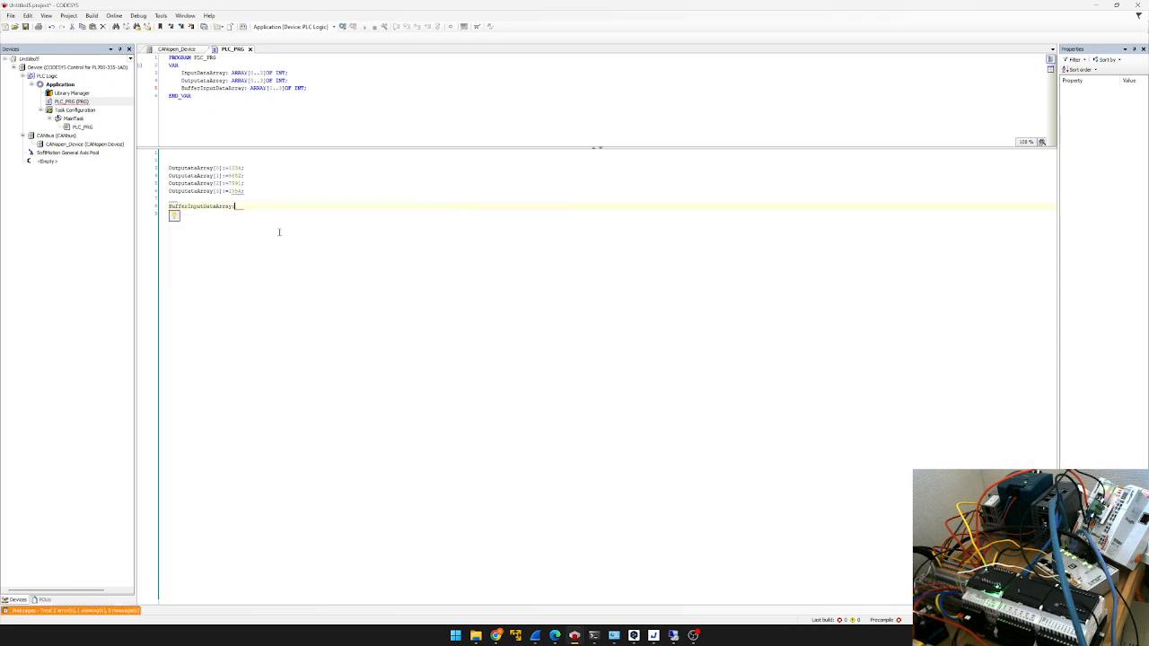
pyautogui.write('Input')
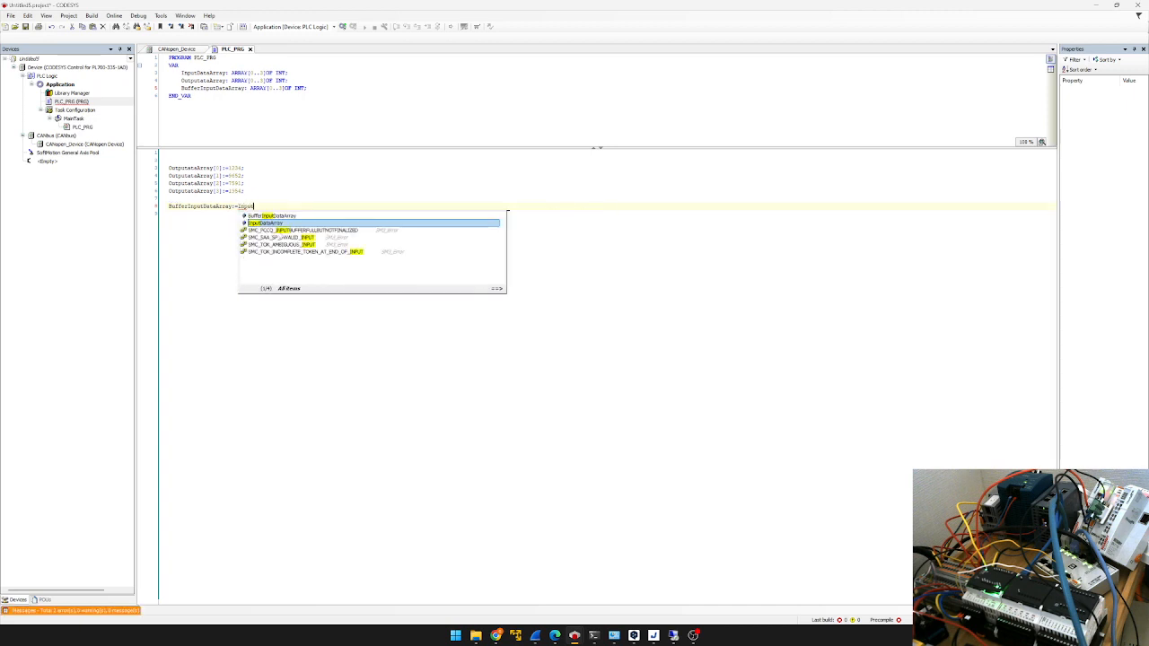
pyautogui.press('Return')
pyautogui.write(';')
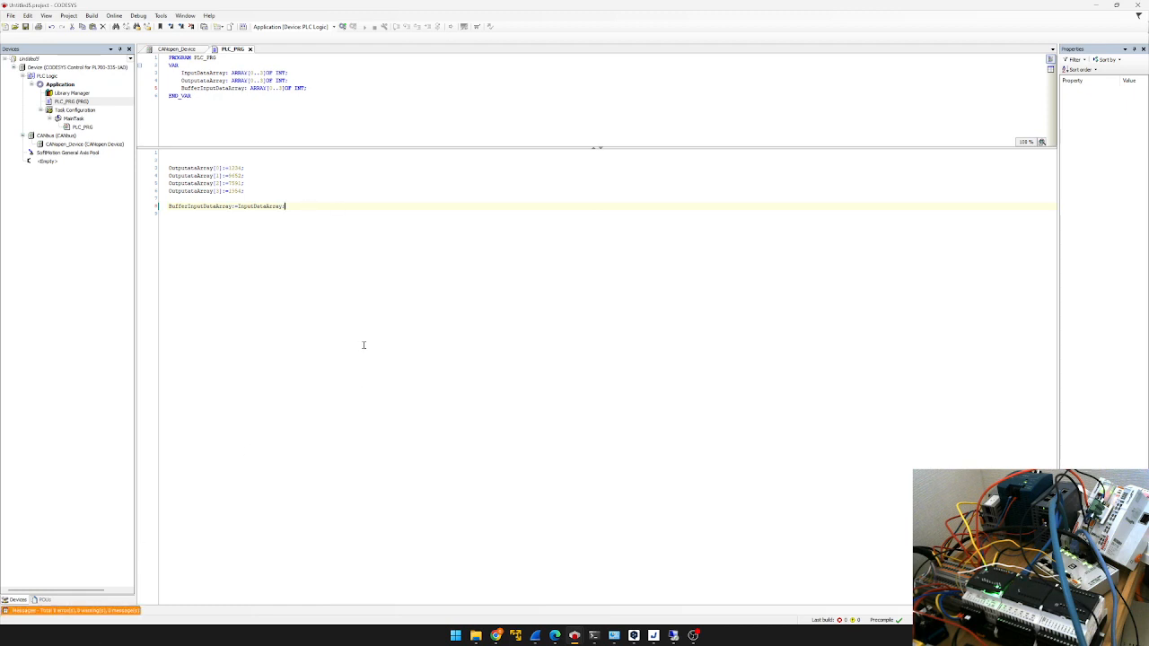
pyautogui.click(305, 257)
# In the CANopen_Device I/O mapping, assign the PLC_PRG variable InputDataArray to channel Digital_Outputs1_1.
pyautogui.click(108, 144)
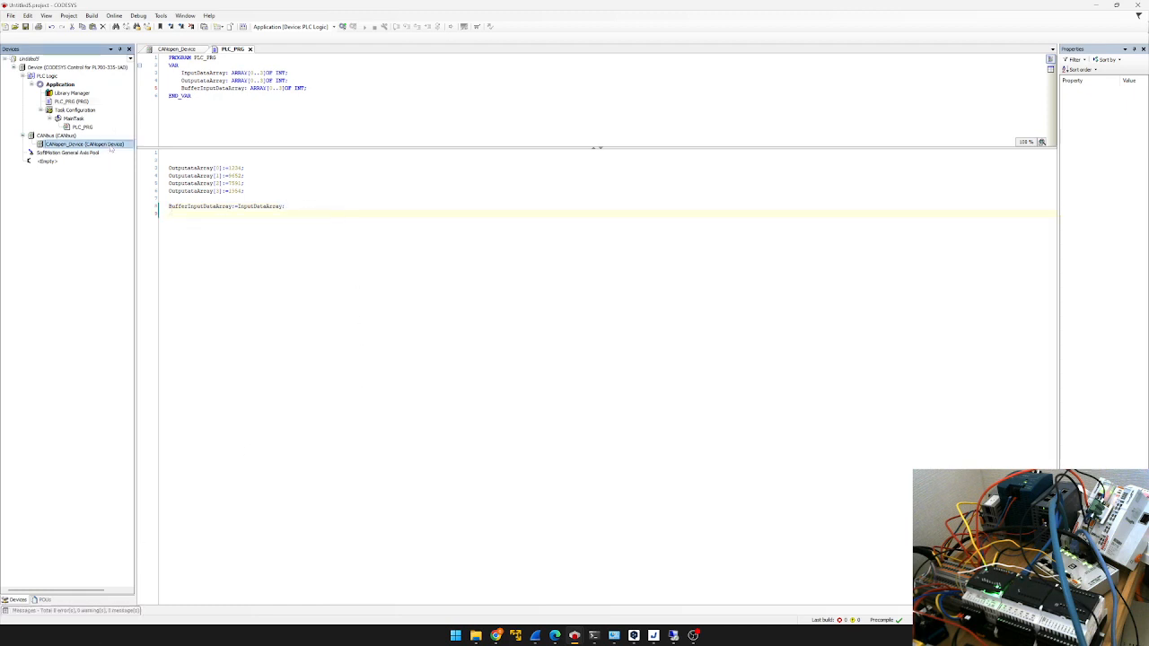
pyautogui.doubleClick(105, 144)
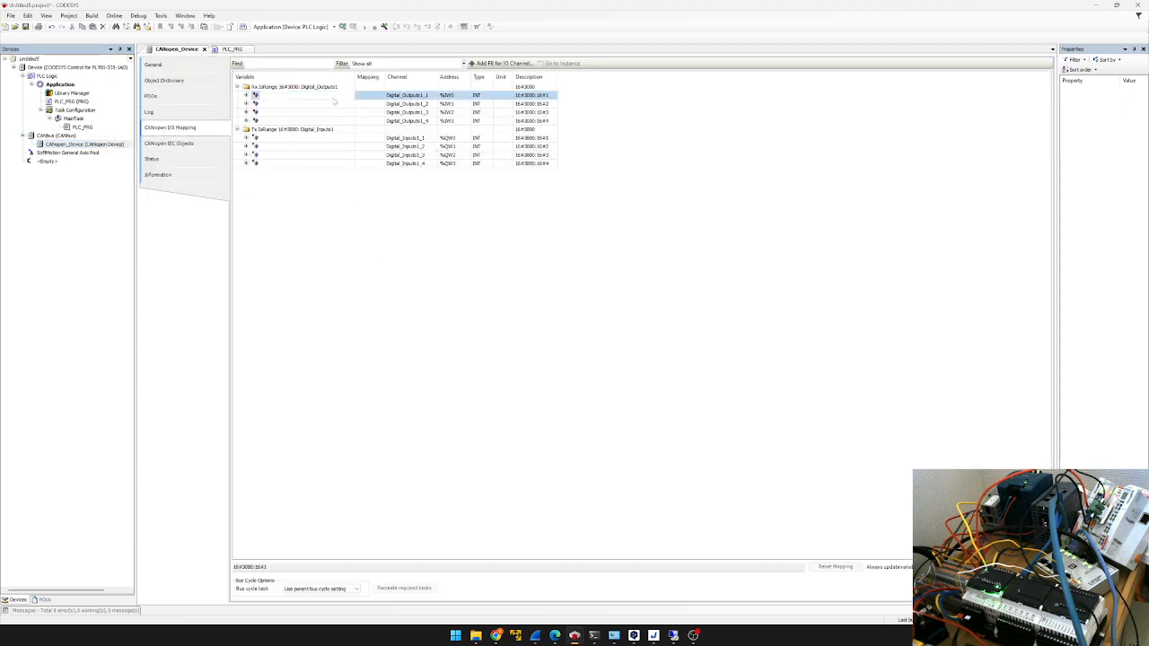
pyautogui.click(348, 96)
pyautogui.click(348, 95)
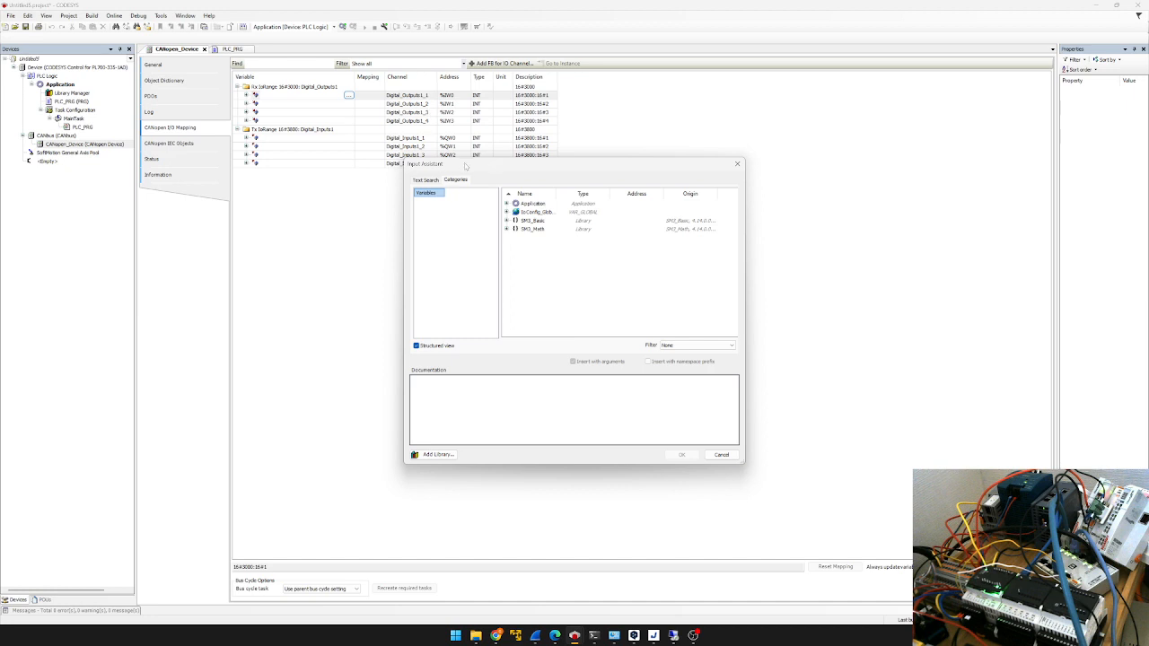
pyautogui.moveTo(463, 166); pyautogui.dragTo(401, 197)
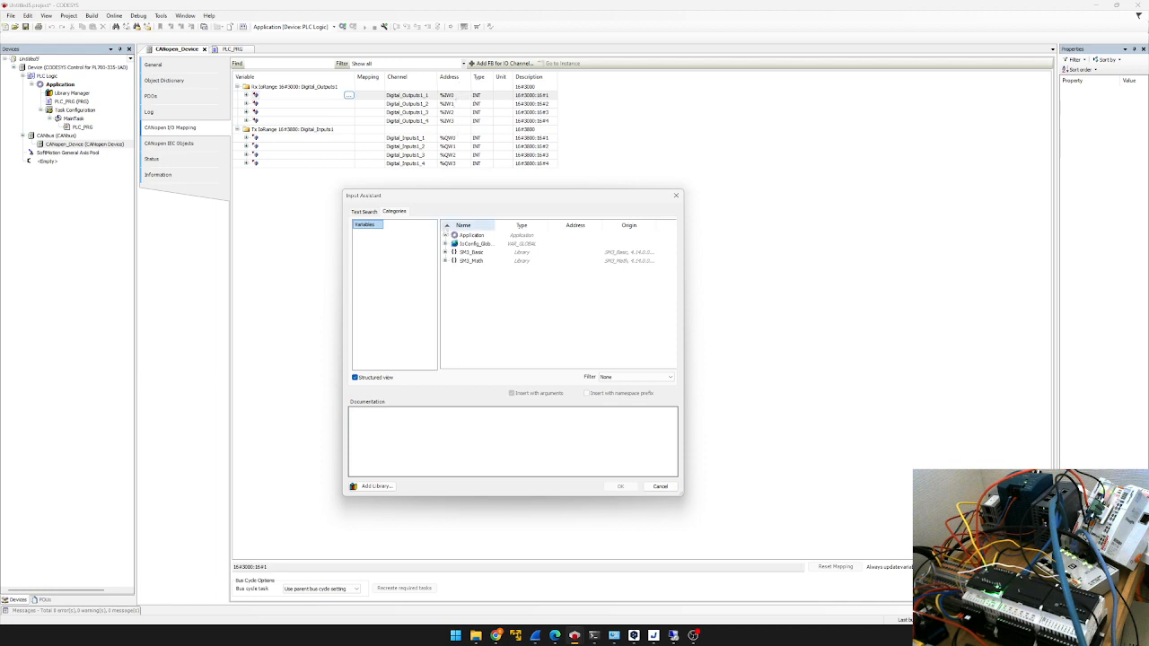
pyautogui.click(445, 234)
pyautogui.click(454, 243)
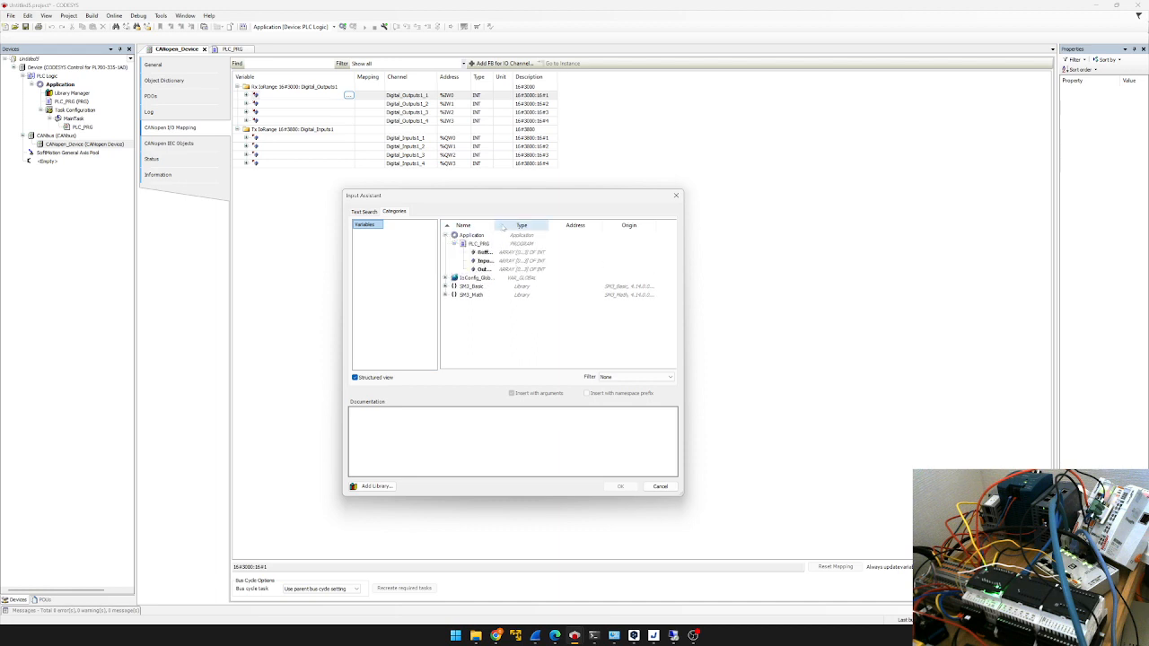
pyautogui.moveTo(494, 225); pyautogui.dragTo(568, 225)
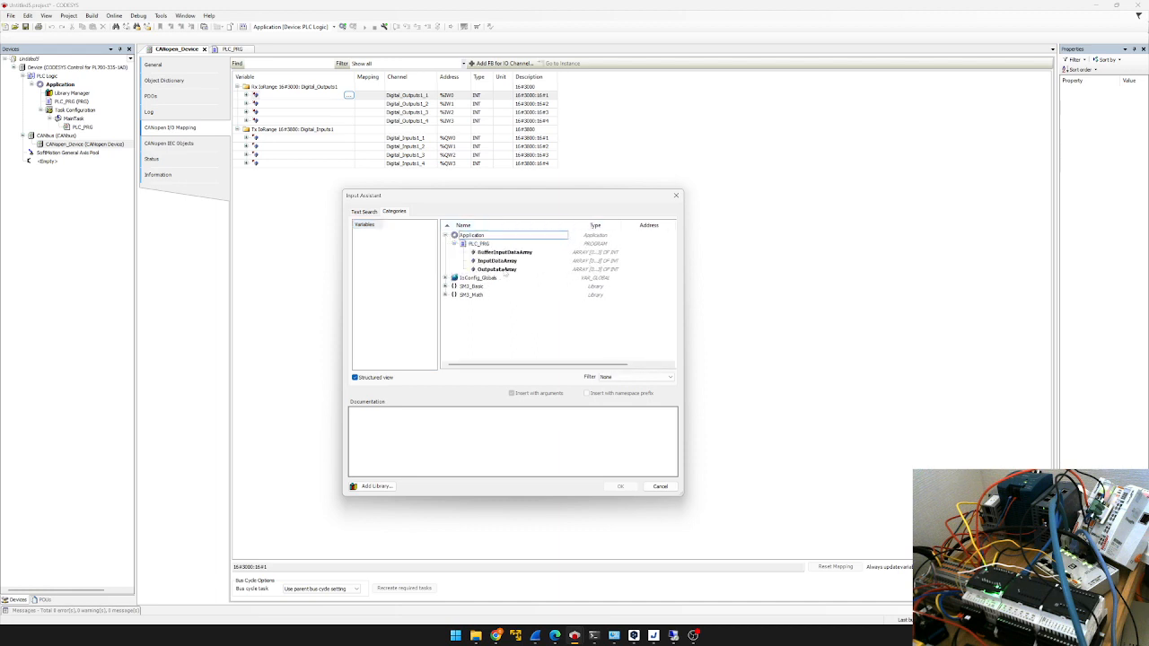
pyautogui.click(510, 263)
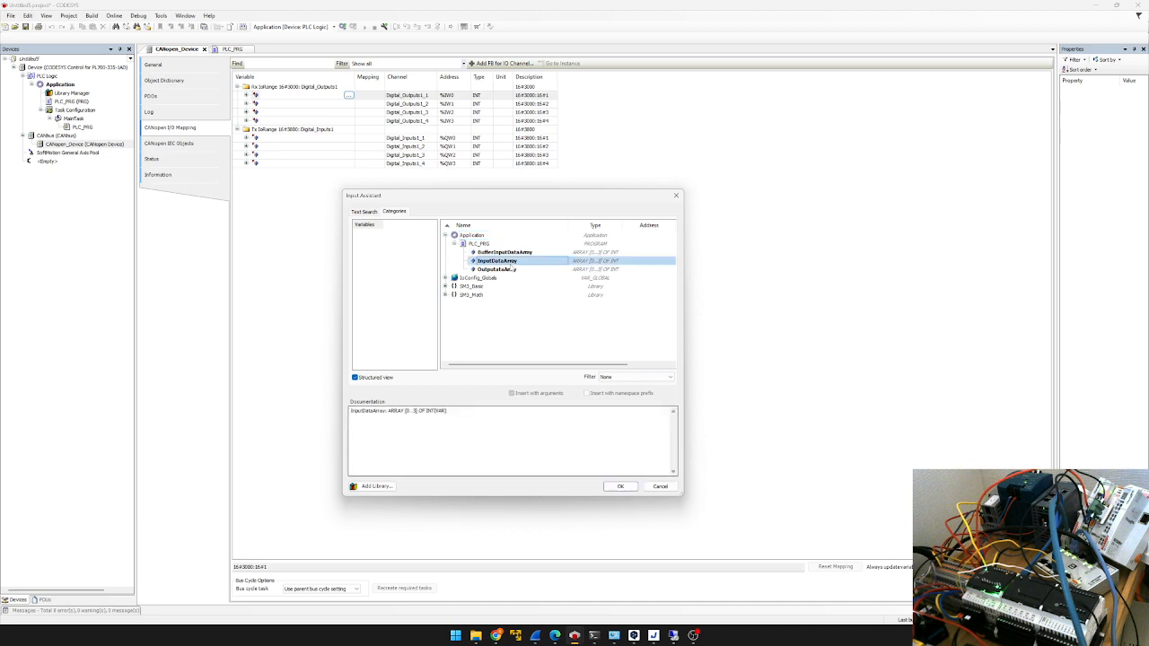
pyautogui.doubleClick(499, 262)
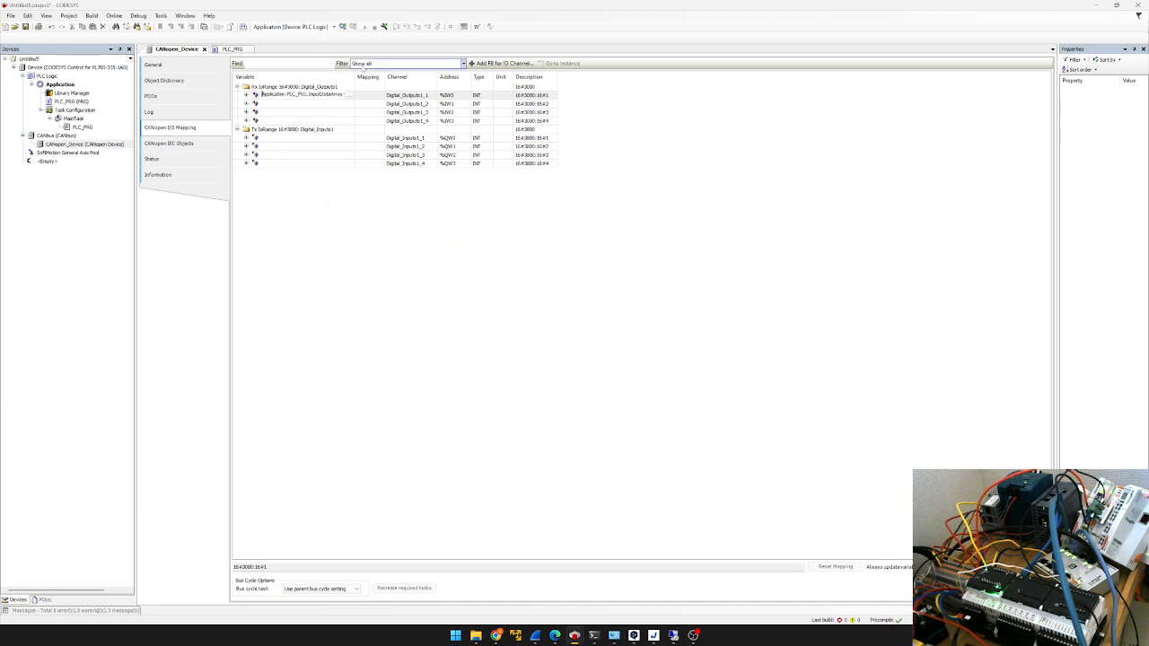
# Widen the variable column and add the index [0] to the InputDataArray mapping of Digital_Outputs1_1.
pyautogui.doubleClick(357, 77)
pyautogui.click(348, 97)
pyautogui.click(349, 96)
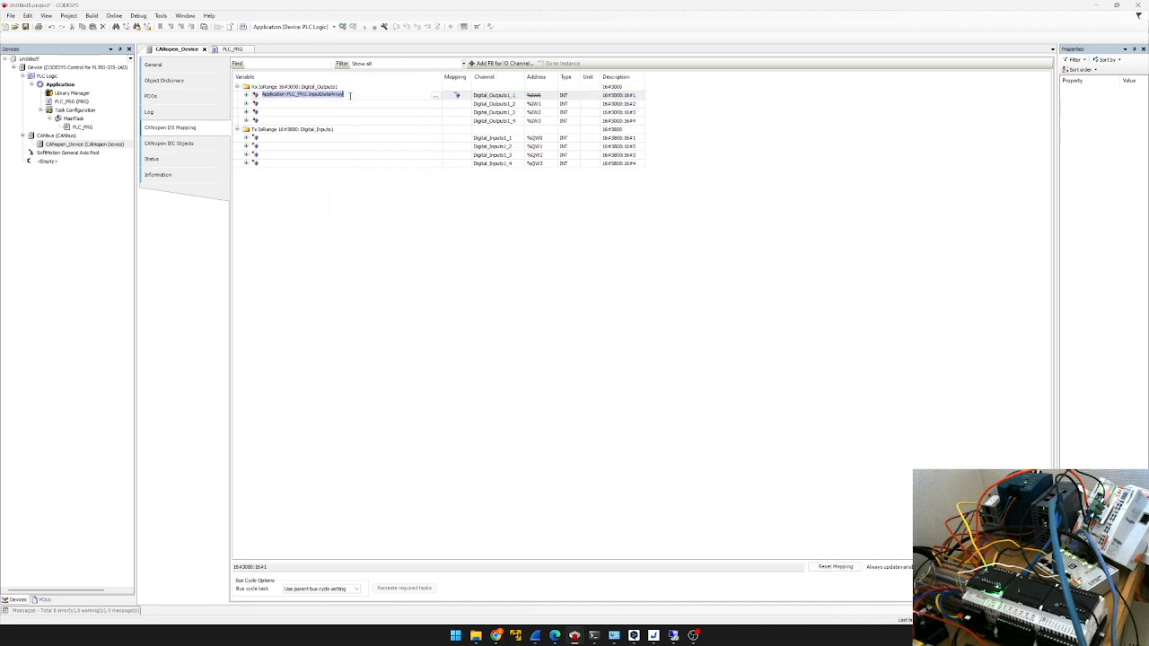
pyautogui.click(351, 95)
pyautogui.write('[0]')
pyautogui.doubleClick(358, 100)
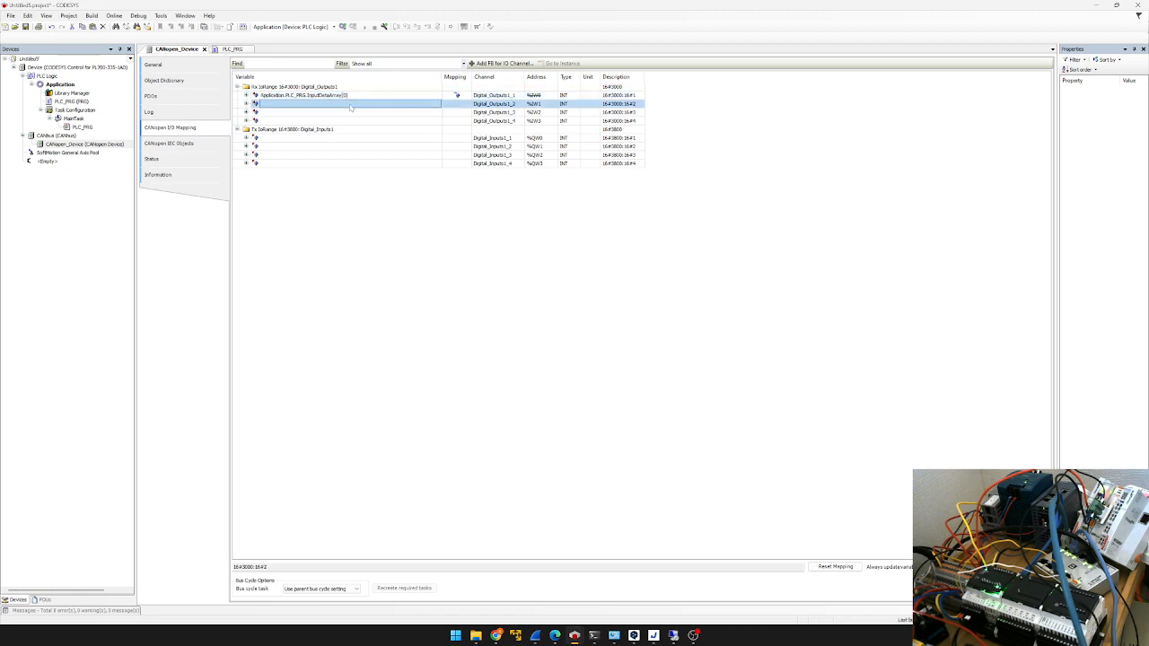
# Copy the first mapping to channel Digital_Outputs1_2 and change its index so it reads Application.PLC_PRG.InputDataArray[1].
pyautogui.doubleClick(349, 95)
pyautogui.hotkey('ctrl', 'c')
pyautogui.doubleClick(387, 103)
pyautogui.hotkey('ctrl', 'v')
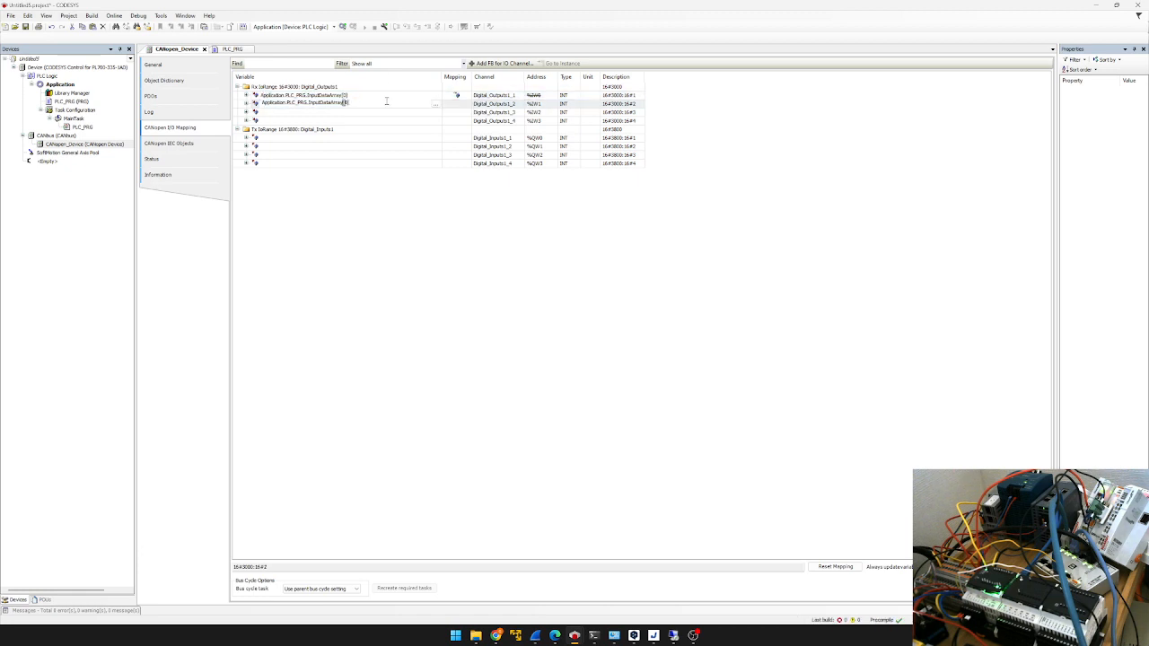
pyautogui.write('1')
pyautogui.press('Return')
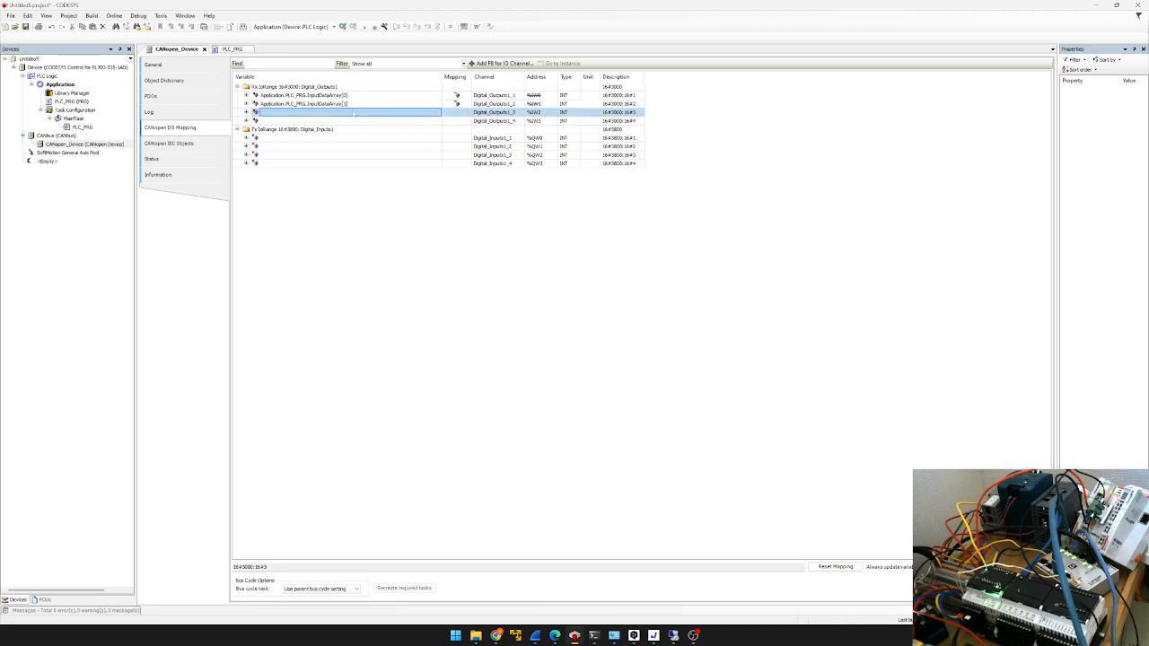
# Map channels Digital_Outputs1_3 and Digital_Outputs1_4 to InputDataArray[2] and InputDataArray[3].
pyautogui.hotkey('ctrl', 'v')
pyautogui.write('2')
pyautogui.press('Return')
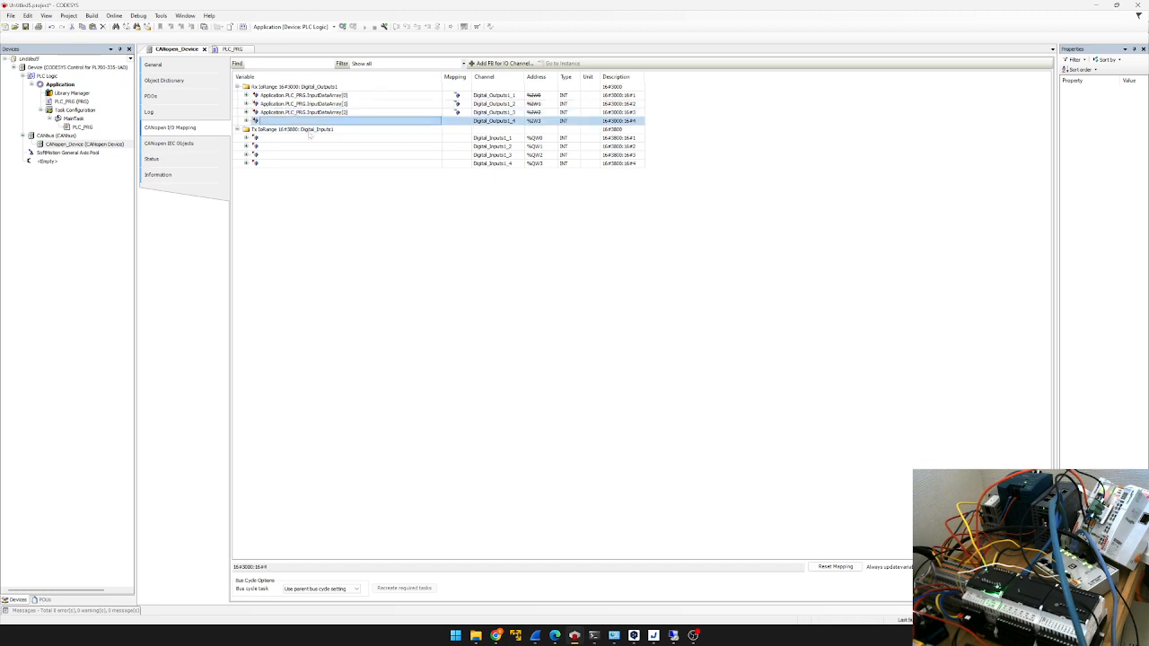
pyautogui.hotkey('ctrl', 'v')
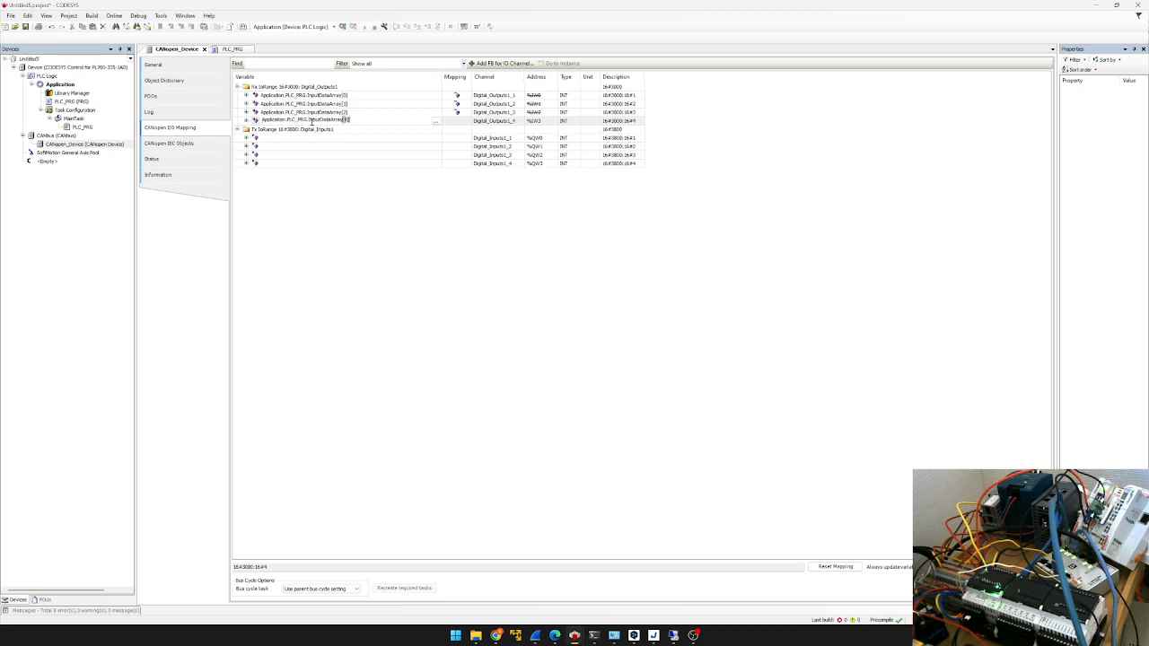
pyautogui.write('3')
pyautogui.press('Return')
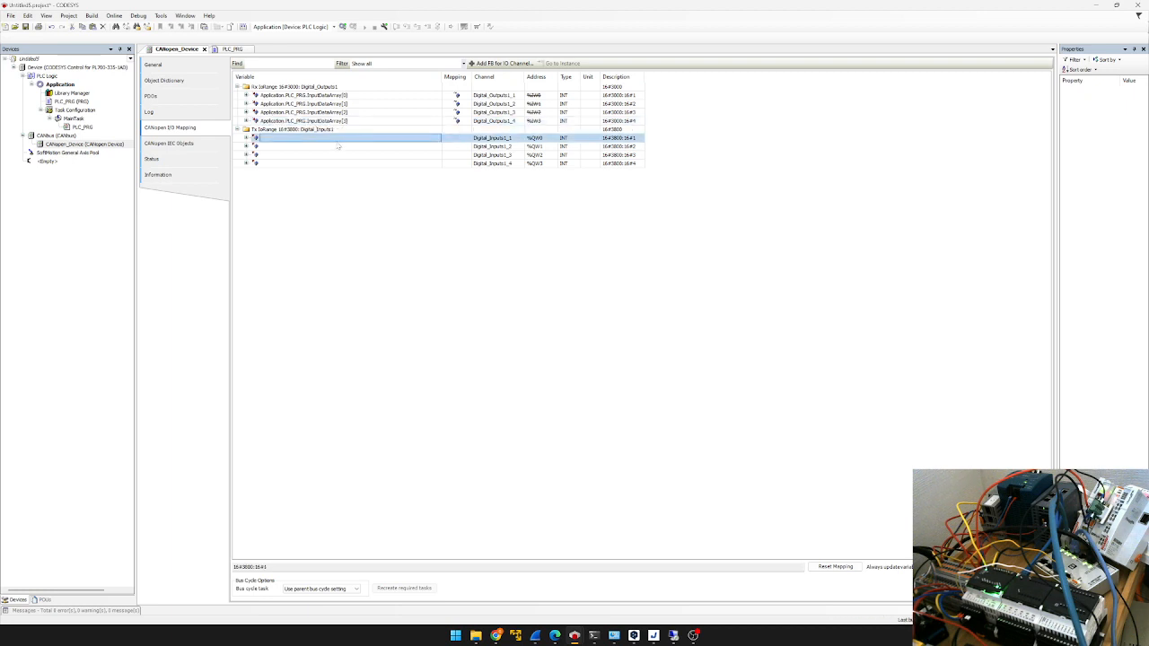
# Map channel Digital_Inputs1_1 to the PLC_PRG variable OutputataArray[0].
pyautogui.click(435, 137)
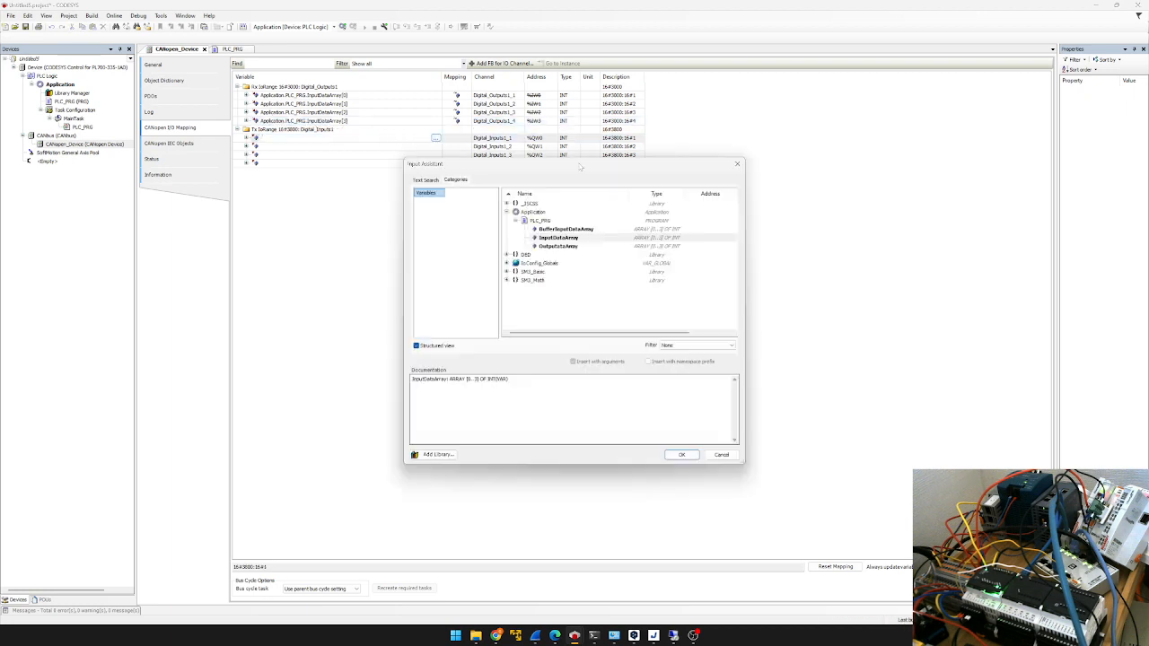
pyautogui.doubleClick(559, 247)
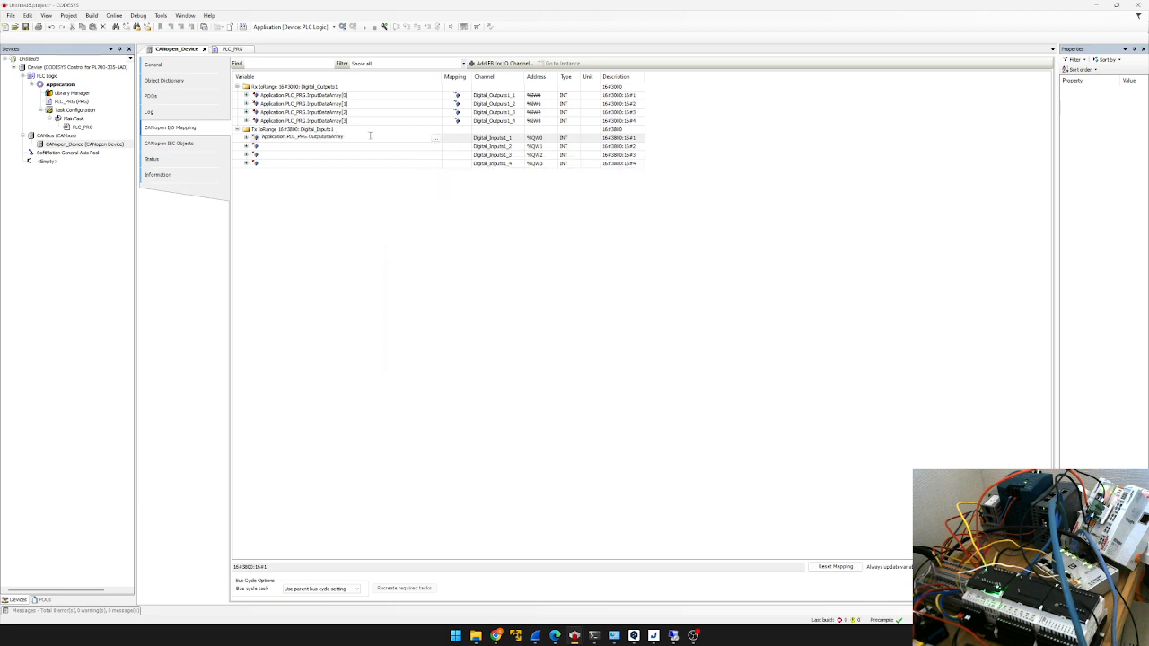
pyautogui.write('[0]')
pyautogui.press('Return')
# Map channels Digital_Inputs1_2, Digital_Inputs1_3 and Digital_Inputs1_4 to OutputataArray[1], OutputataArray[2] and OutputataArray[3].
pyautogui.doubleClick(384, 147)
pyautogui.hotkey('ctrl', 'v')
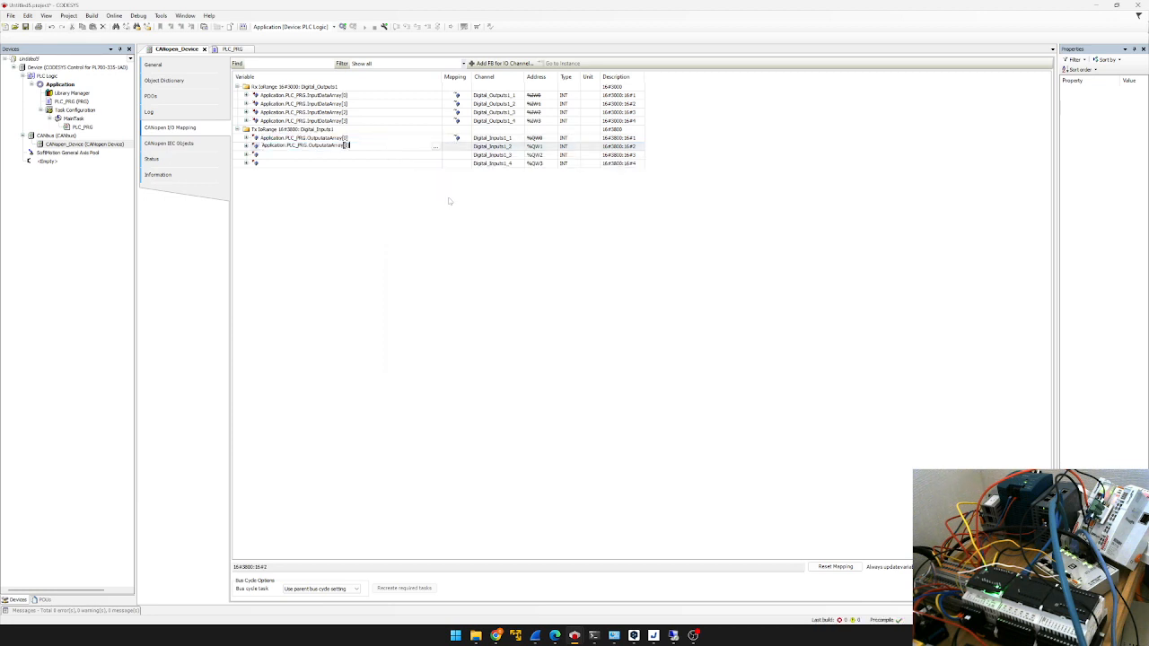
pyautogui.press('Return')
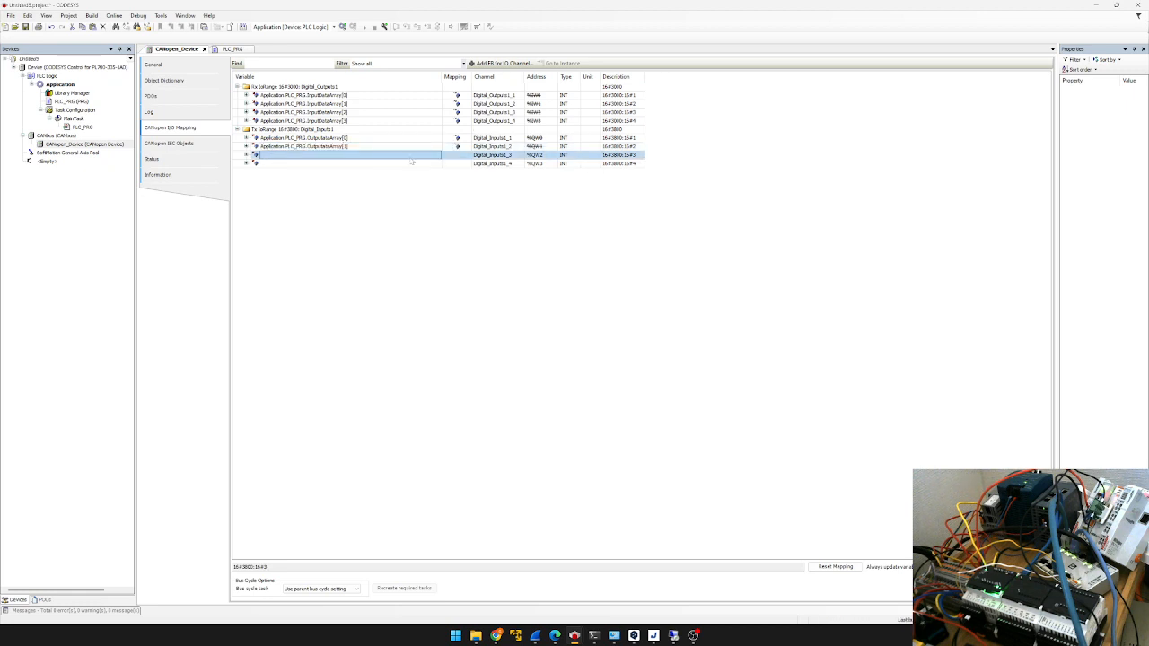
pyautogui.hotkey('ctrl', 'v')
pyautogui.write('2')
pyautogui.press('Return')
pyautogui.hotkey('ctrl', 'v')
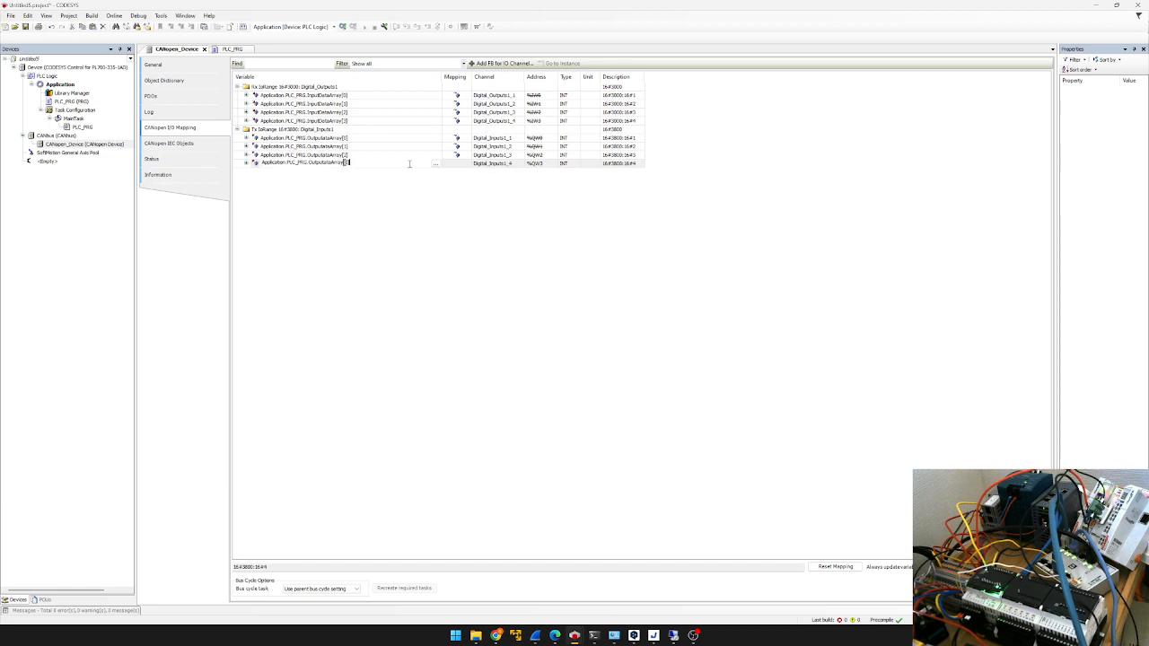
pyautogui.press('Return')
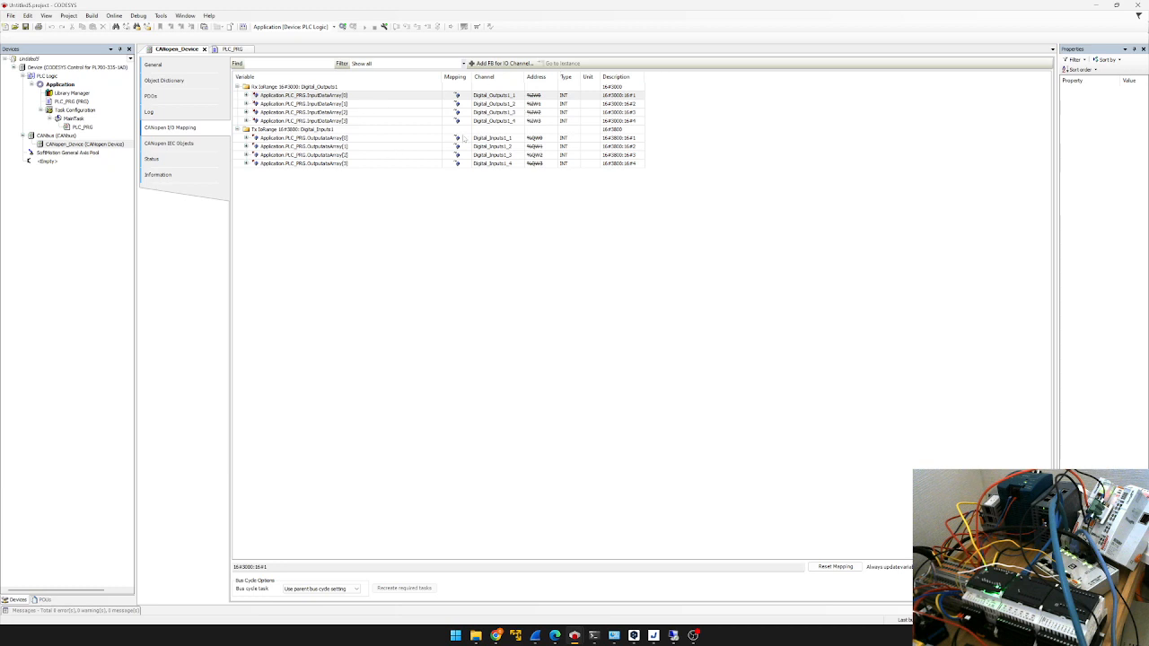
# Export the CANopen device's EDS file to the desktop under the name mytutorialcanopendevice.
pyautogui.click(305, 94)
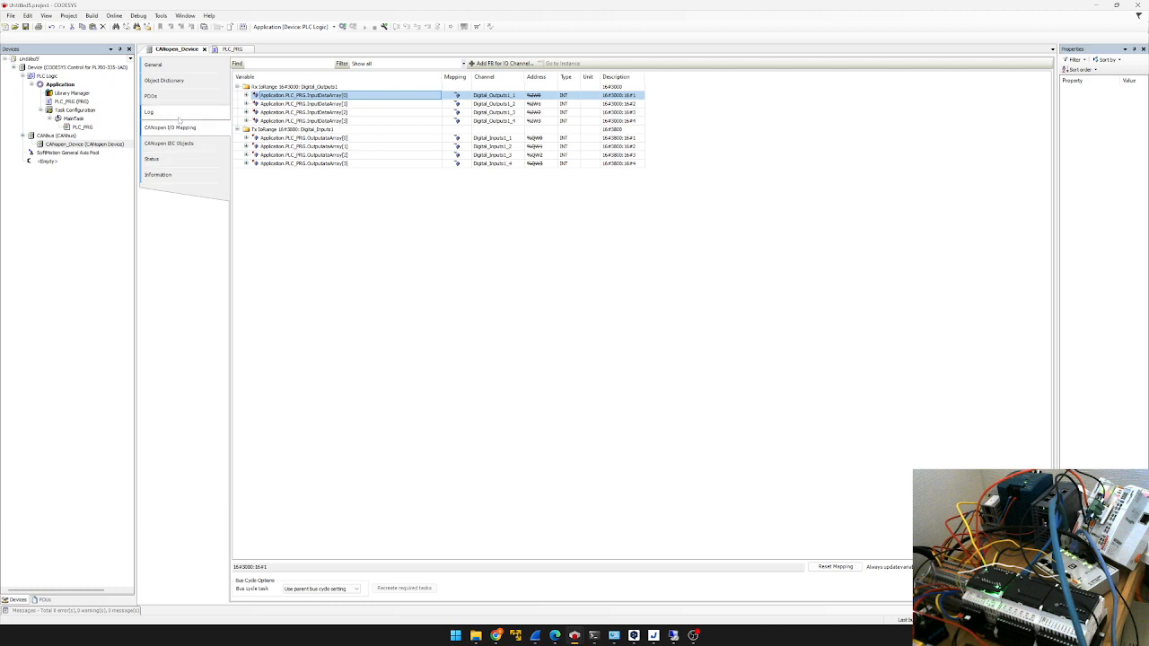
pyautogui.click(175, 68)
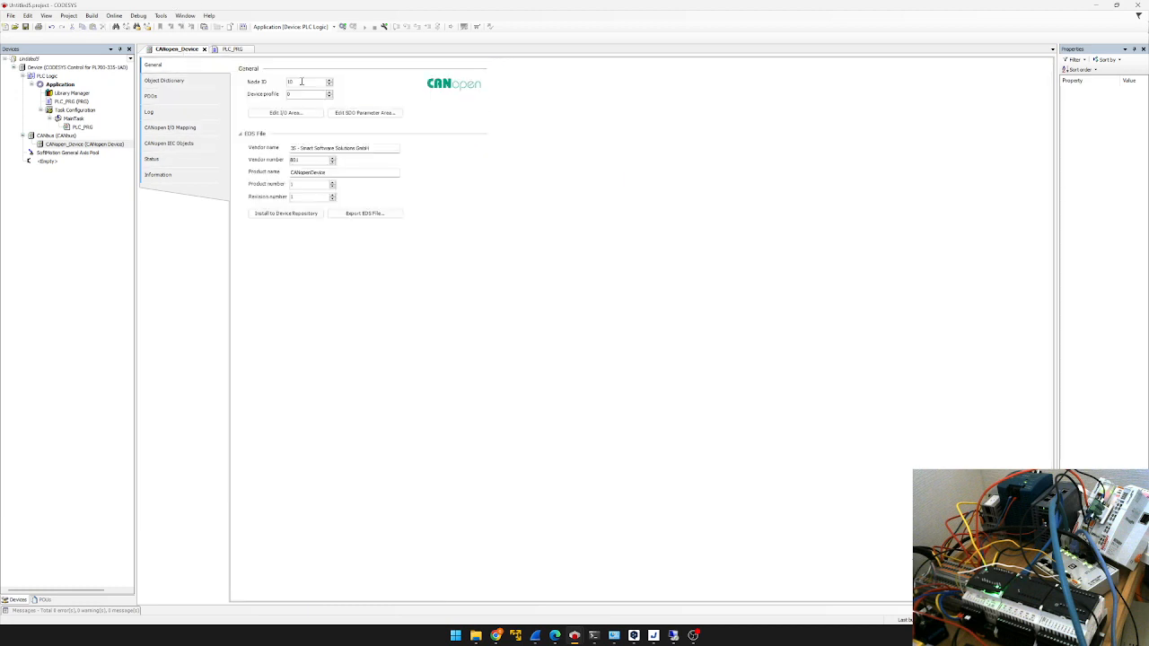
pyautogui.click(390, 218)
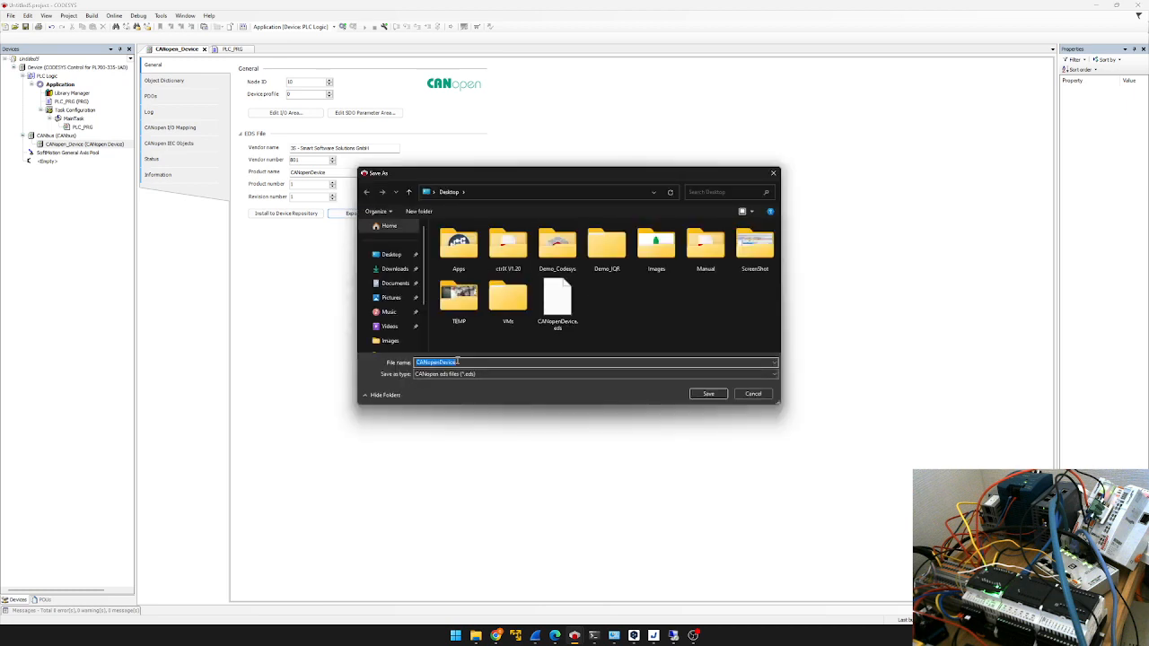
pyautogui.write('mytutorial_device')
pyautogui.press('Return')
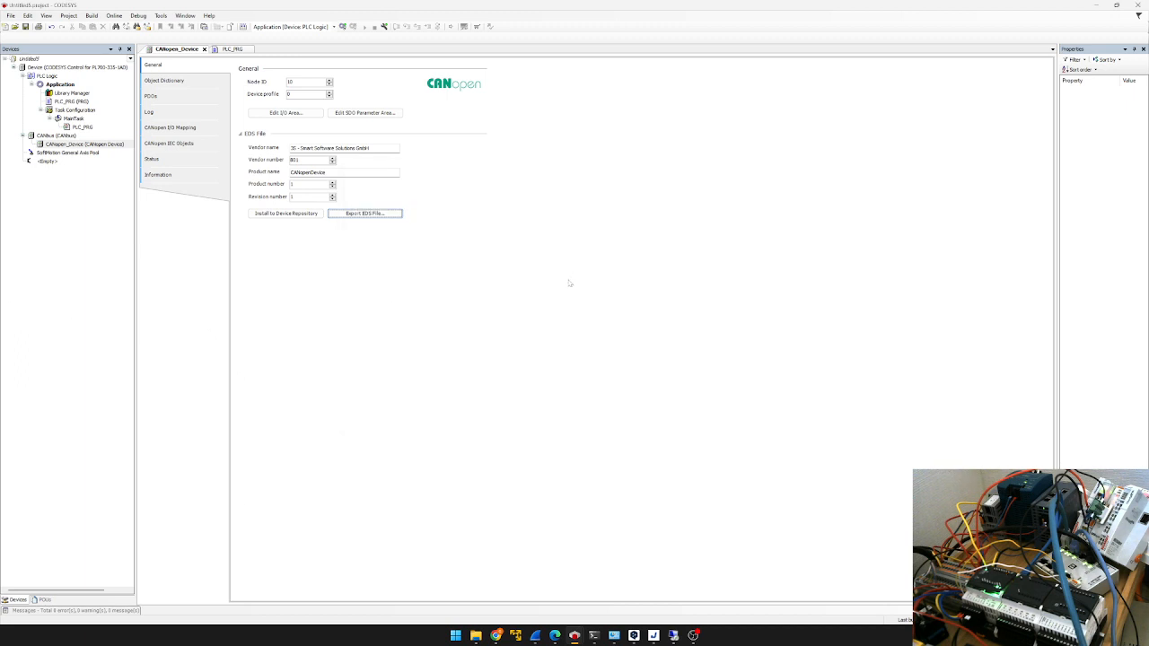
# Move the exported EDS file beside the older CANopenDevice file on the desktop and return to the CODESYS project.
pyautogui.click(1106, 6)
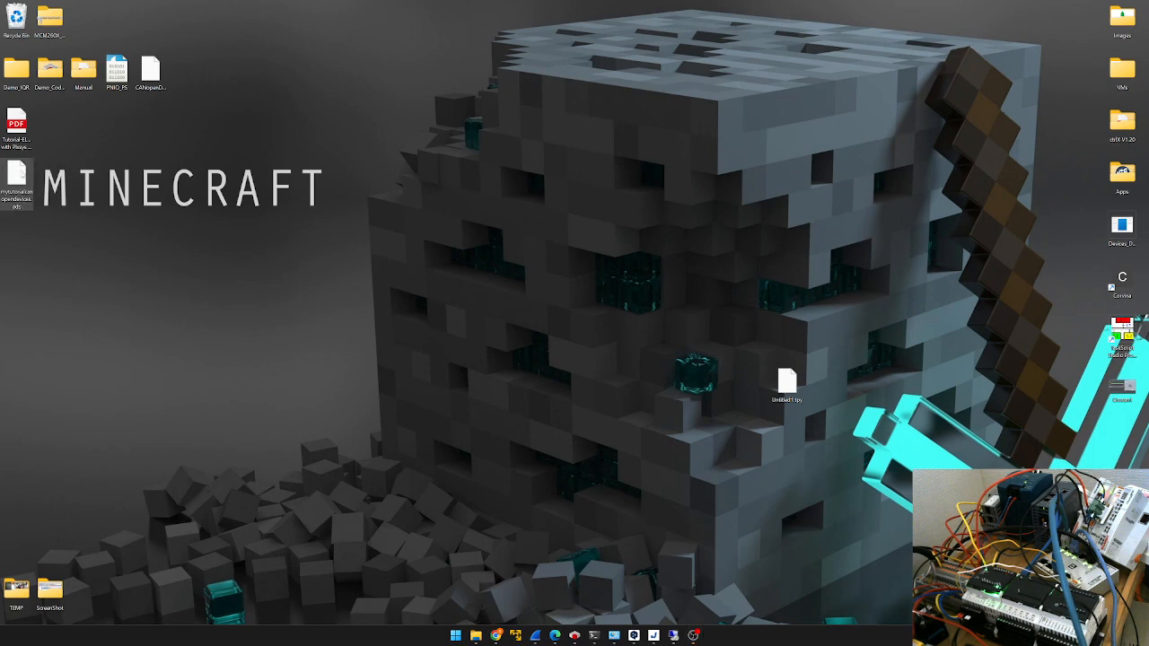
pyautogui.moveTo(18, 176); pyautogui.dragTo(196, 81)
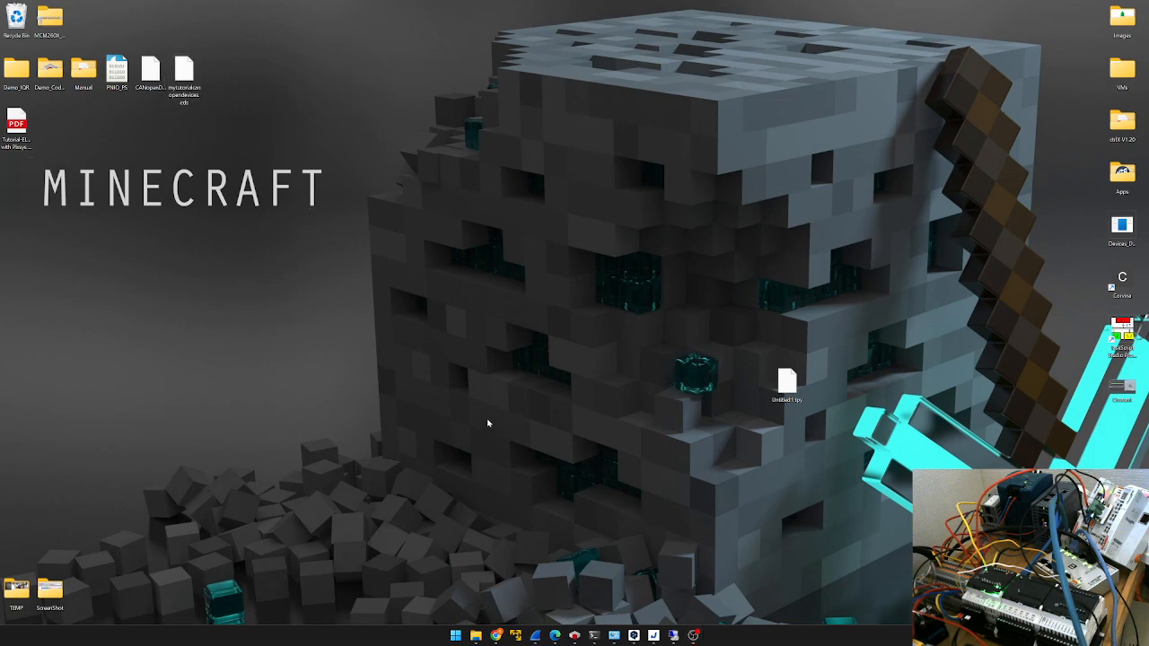
pyautogui.moveTo(574, 635)
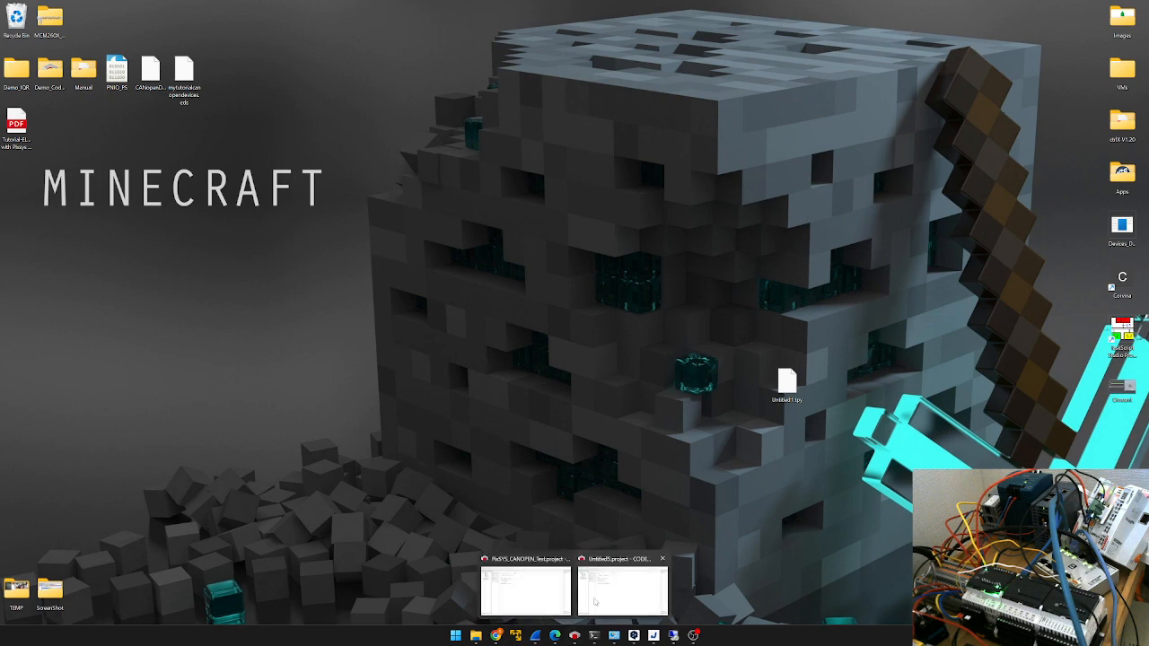
pyautogui.click(594, 602)
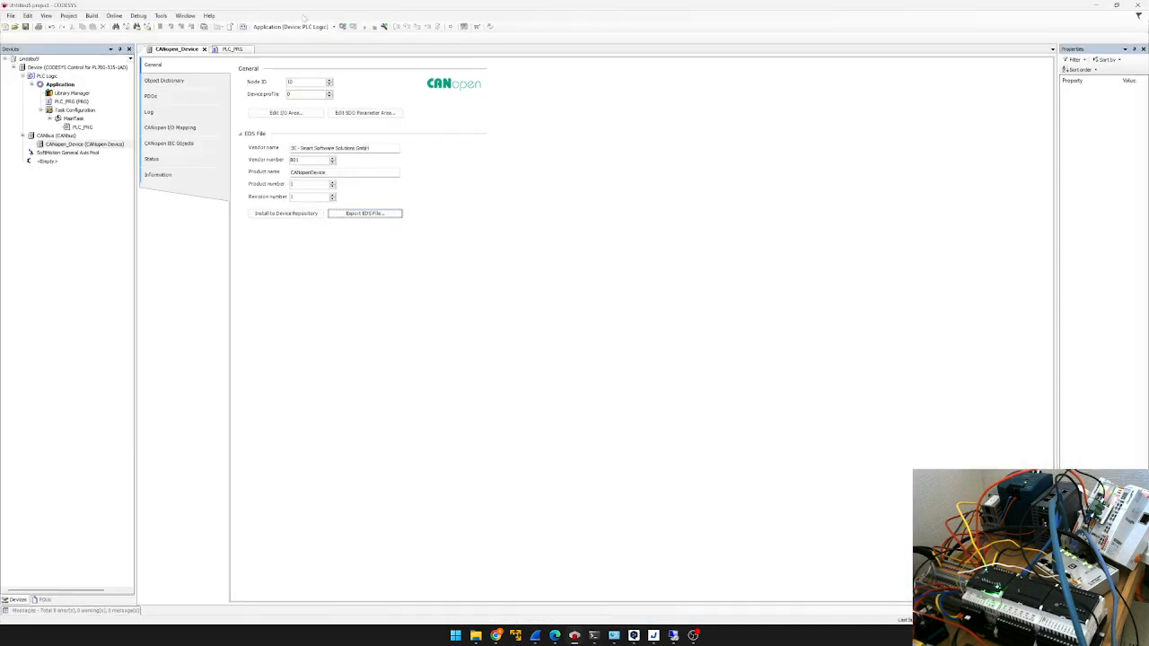
# Log in to the PLC, accept the login prompt and start the application.
pyautogui.click(342, 26)
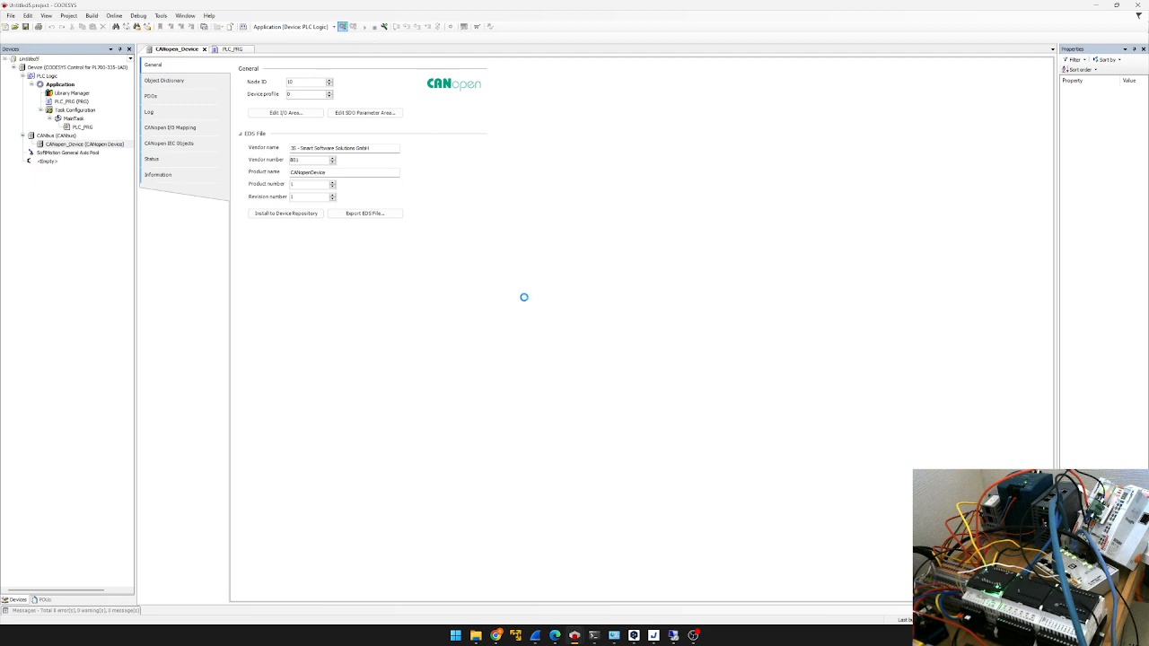
pyautogui.click(542, 332)
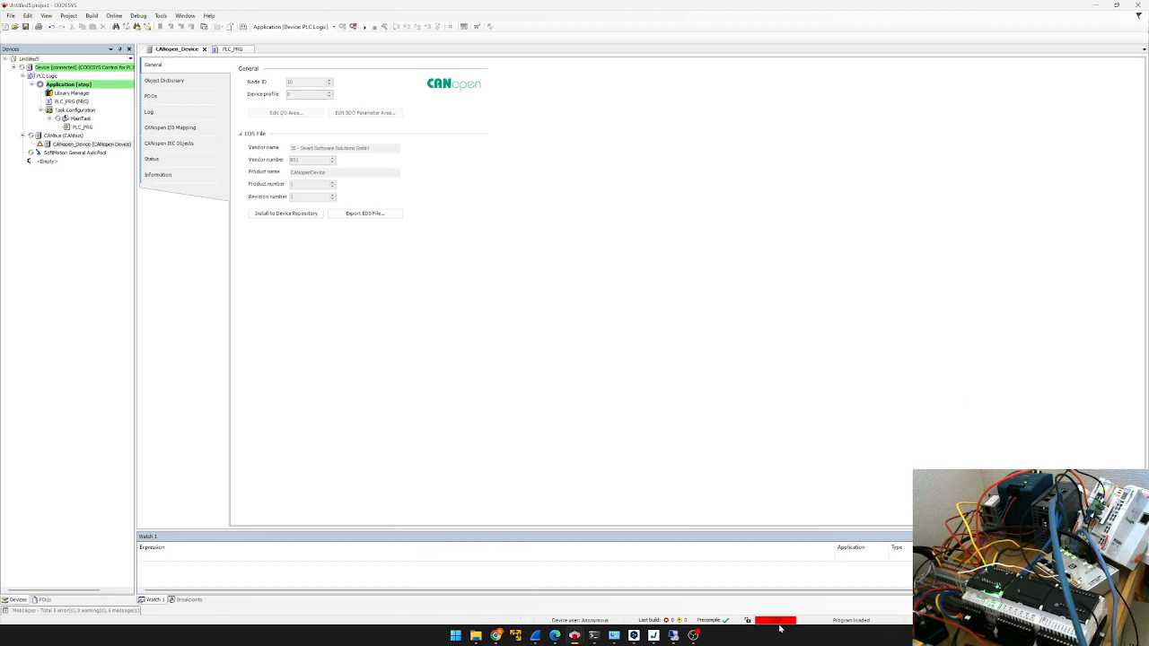
pyautogui.click(363, 26)
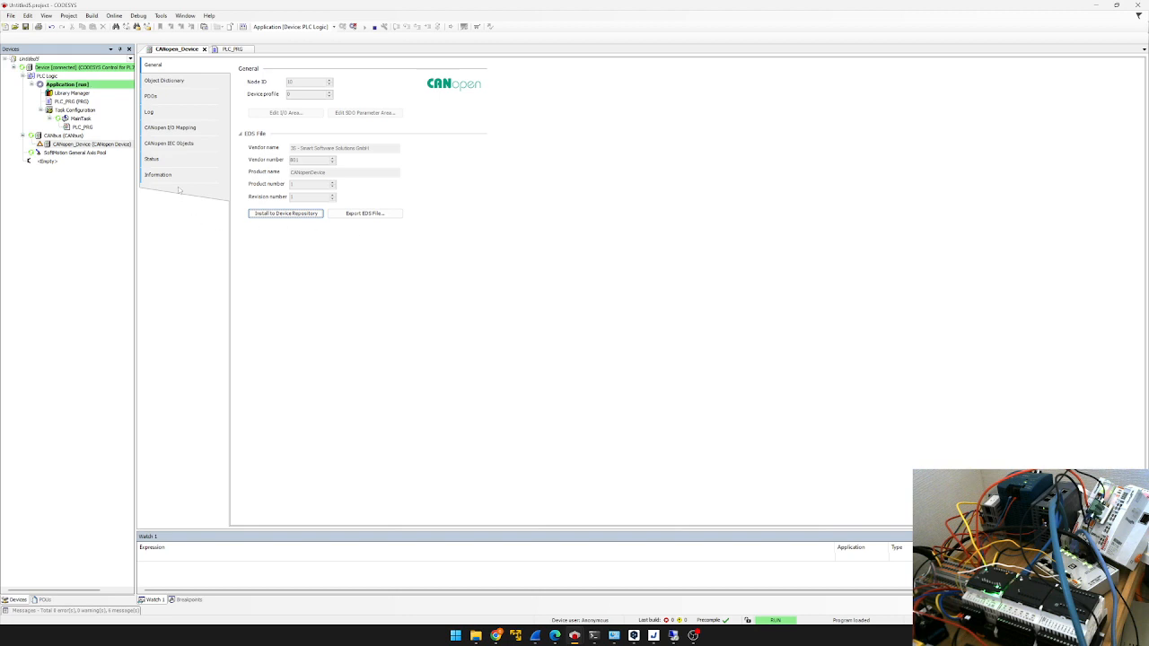
# Examine the CANbus log entries and return to the CANopen_Device settings.
pyautogui.click(76, 144)
pyautogui.doubleClick(62, 134)
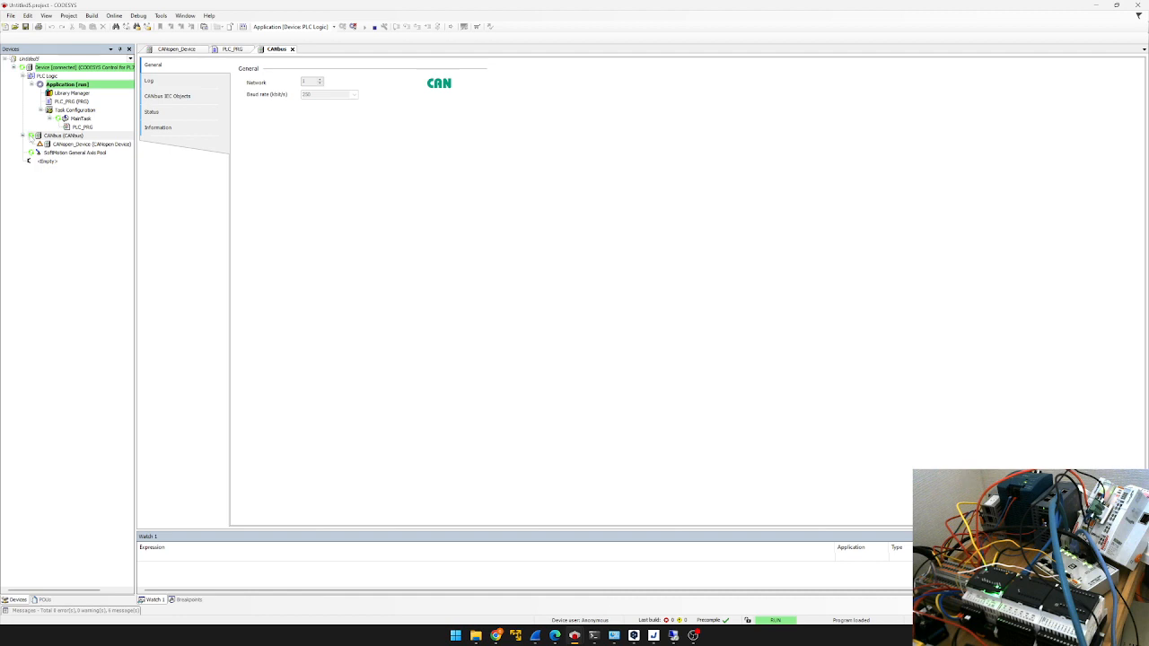
pyautogui.click(149, 81)
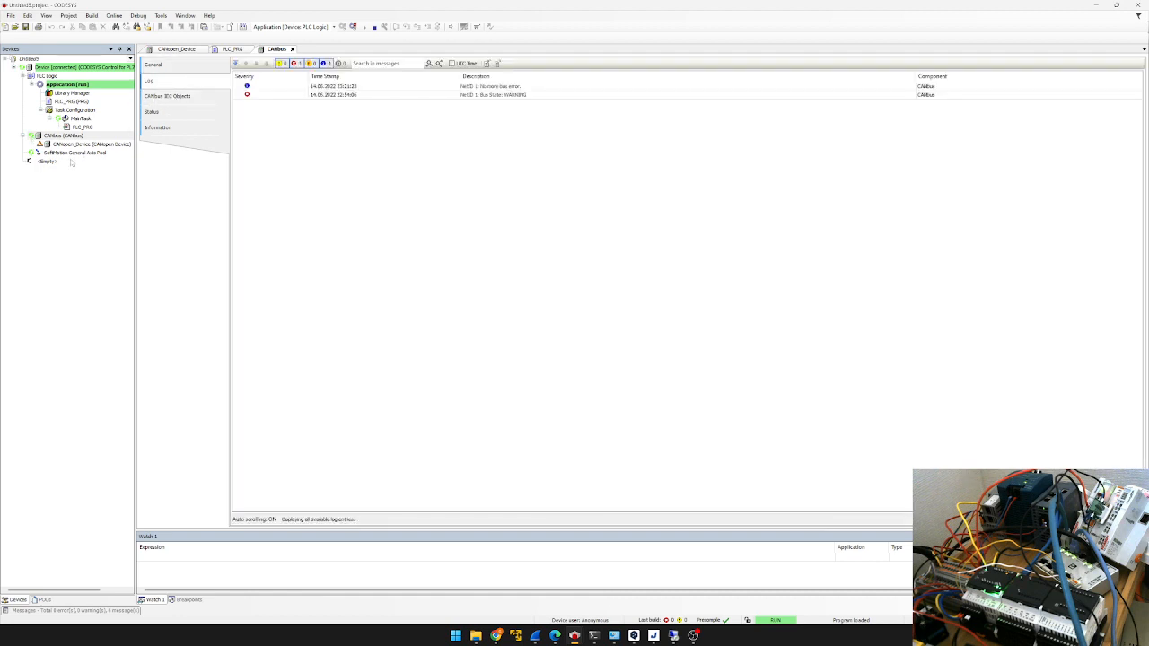
pyautogui.doubleClick(90, 144)
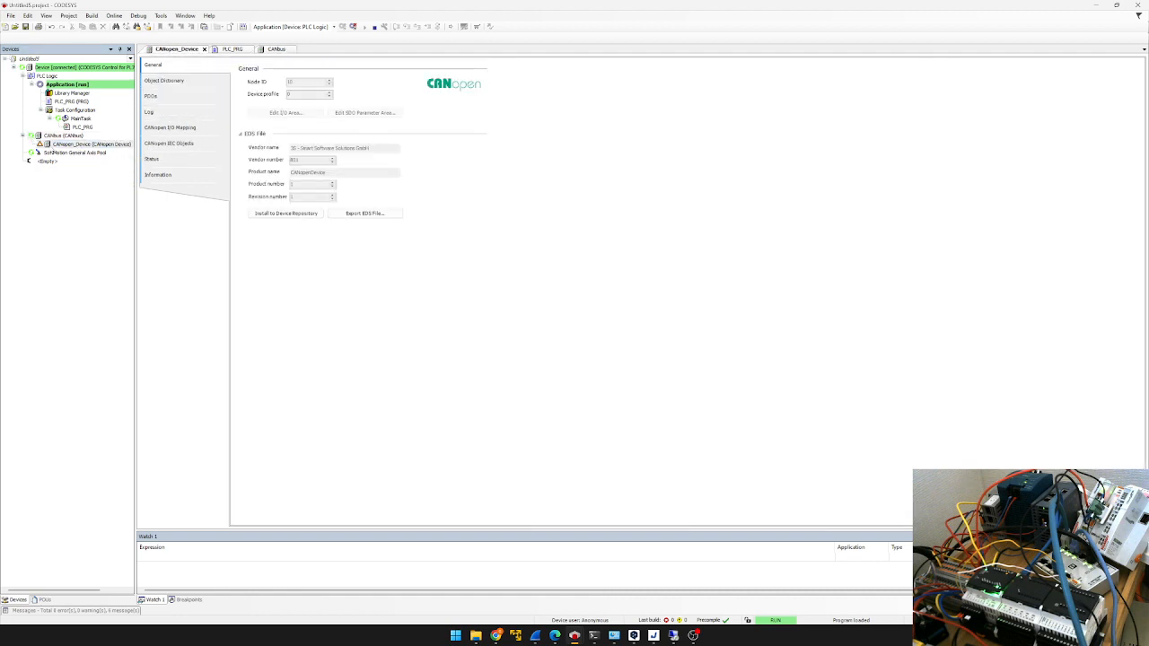
# Review the CANopen_Device's log, PDOs, object dictionary and general settings in the running project.
pyautogui.click(188, 111)
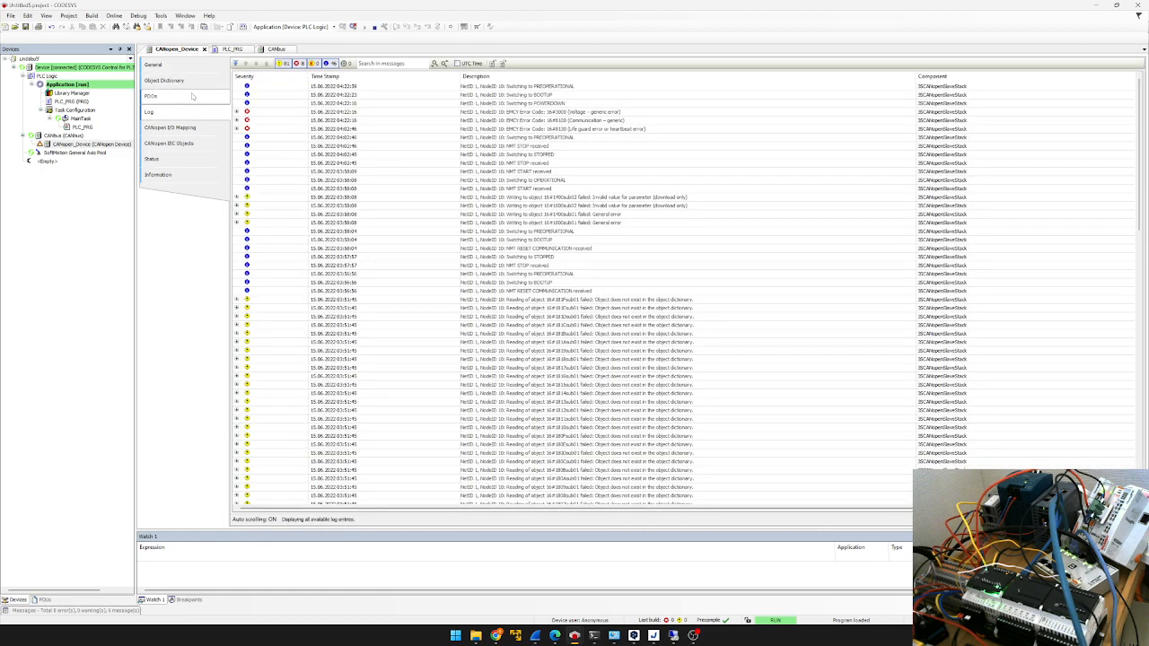
pyautogui.click(191, 96)
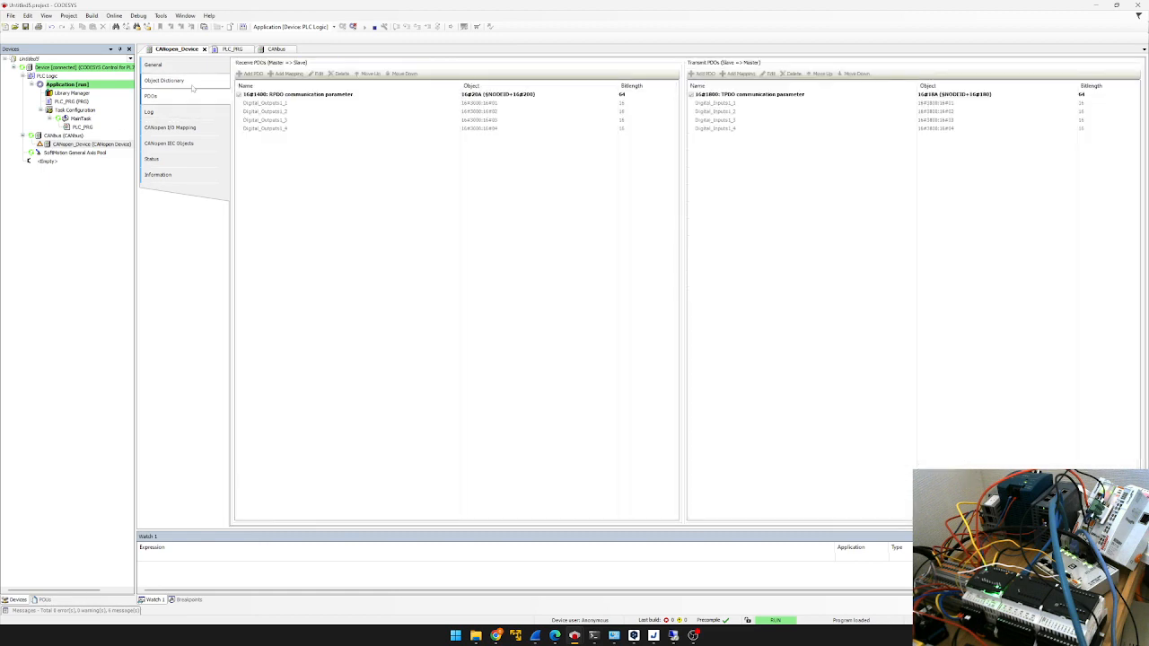
pyautogui.click(191, 82)
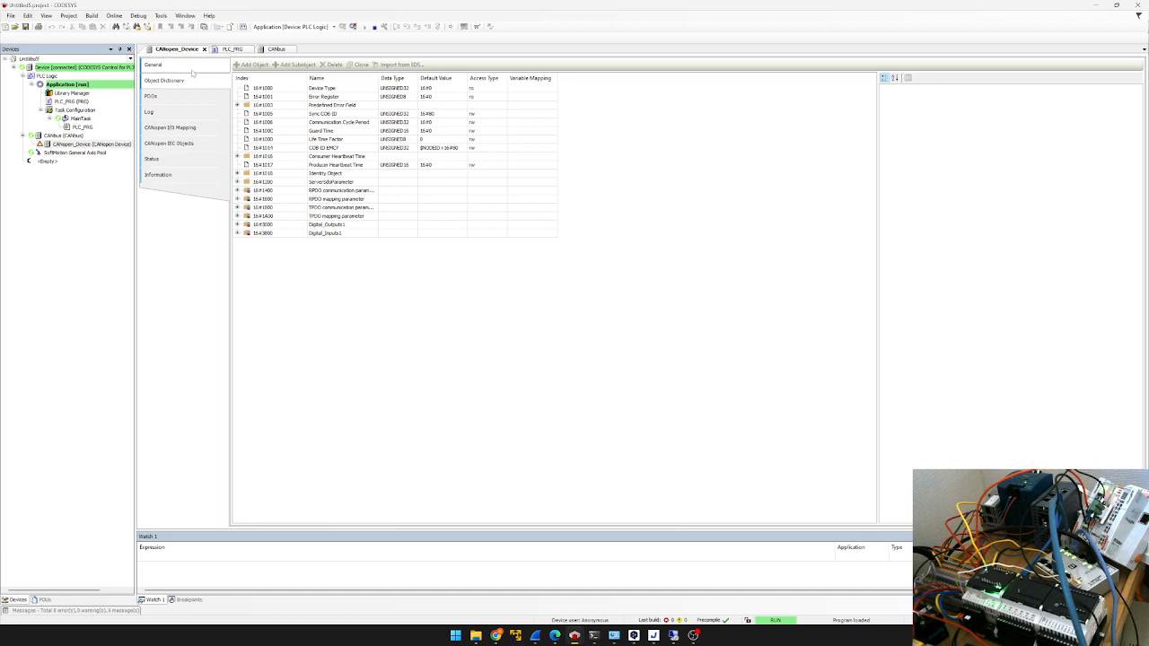
pyautogui.click(153, 65)
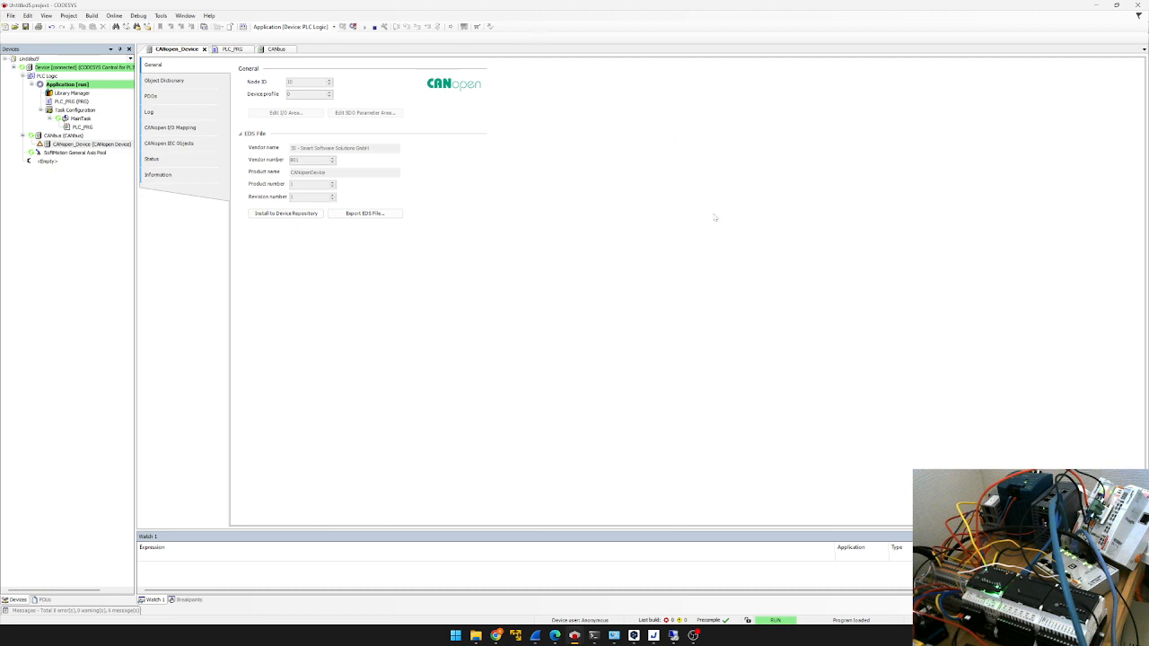
# Switch to the TwinCAT remote session and add a Standard PLC Project to TwinCAT Project27.
pyautogui.click(673, 634)
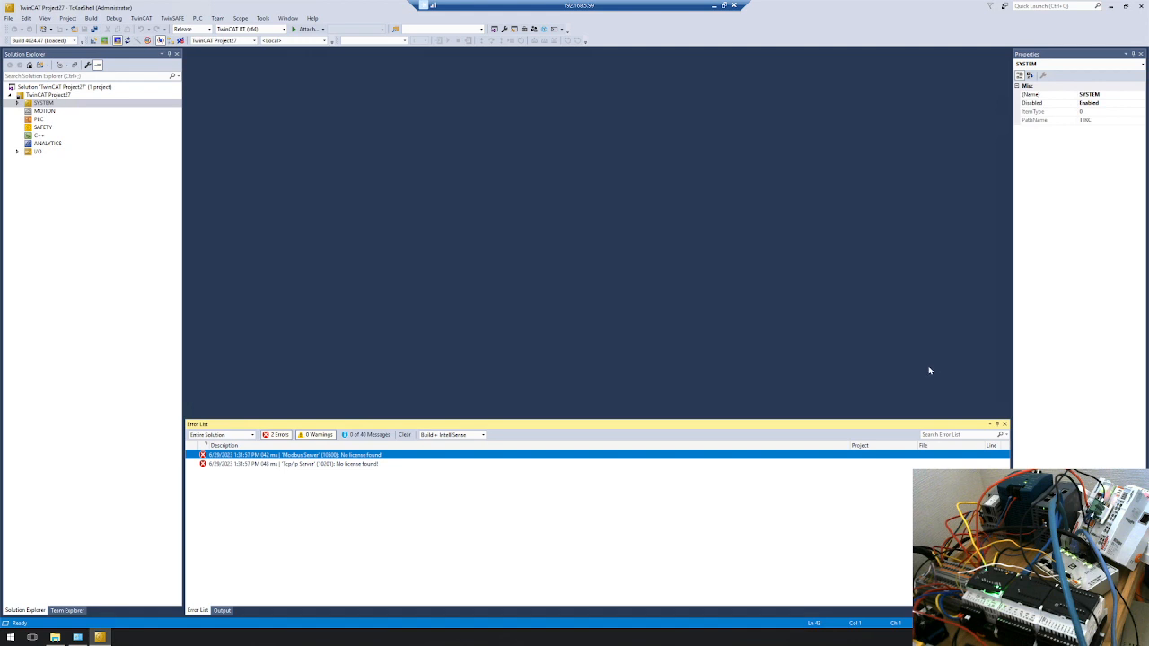
pyautogui.click(76, 118)
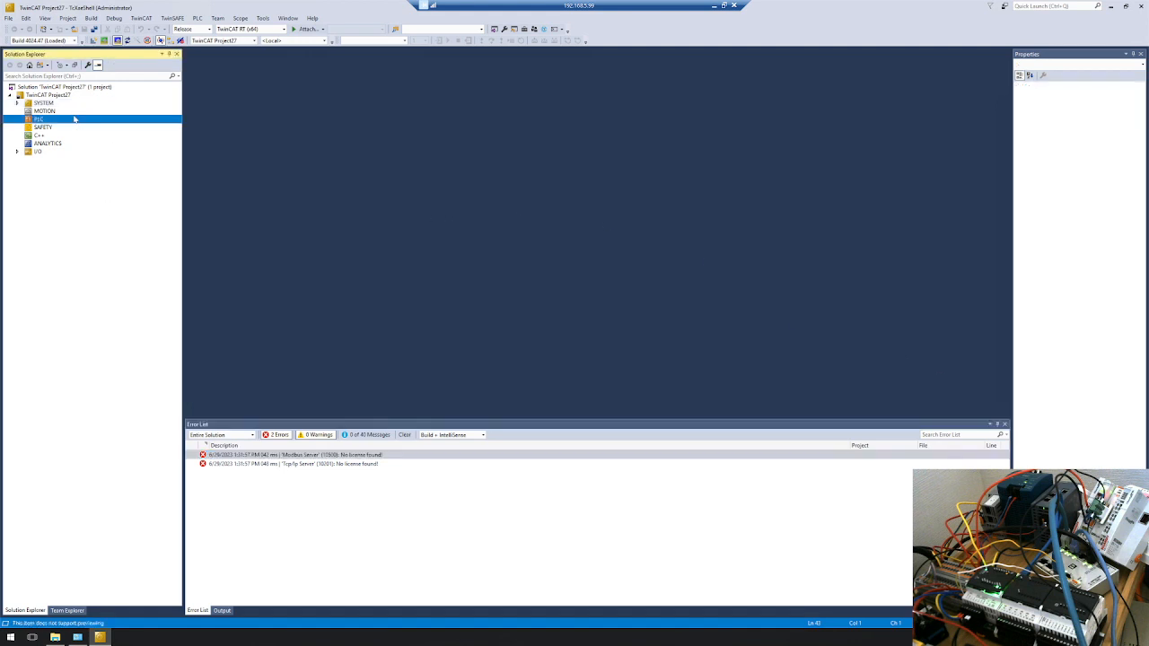
pyautogui.rightClick(77, 118)
pyautogui.click(108, 122)
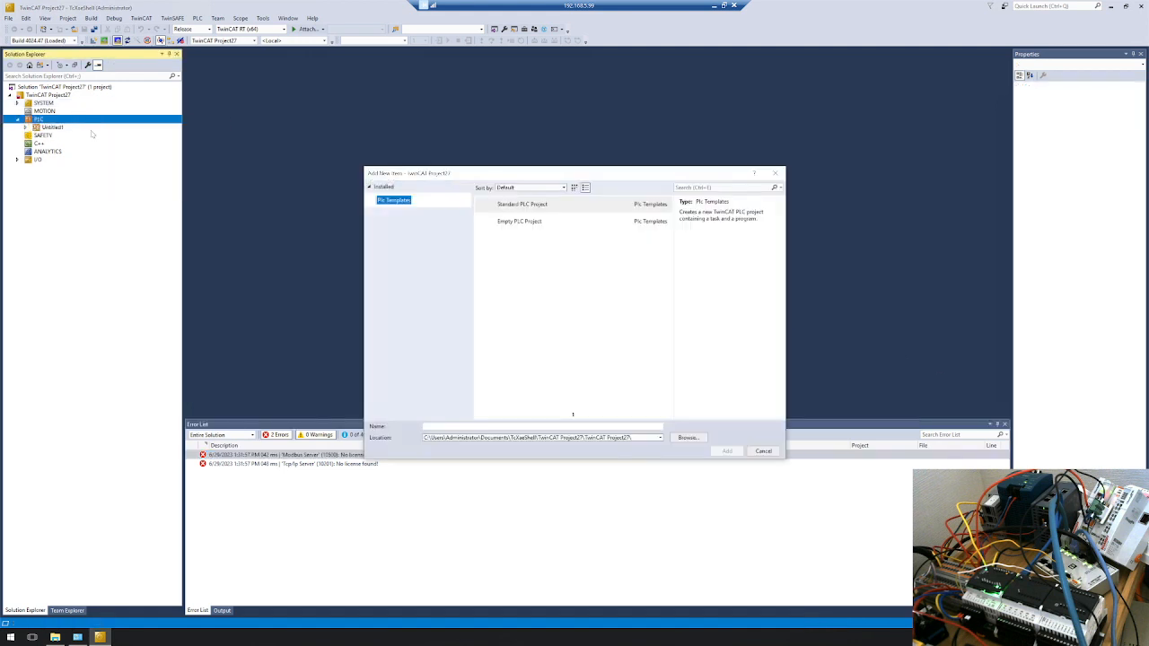
pyautogui.doubleClick(507, 204)
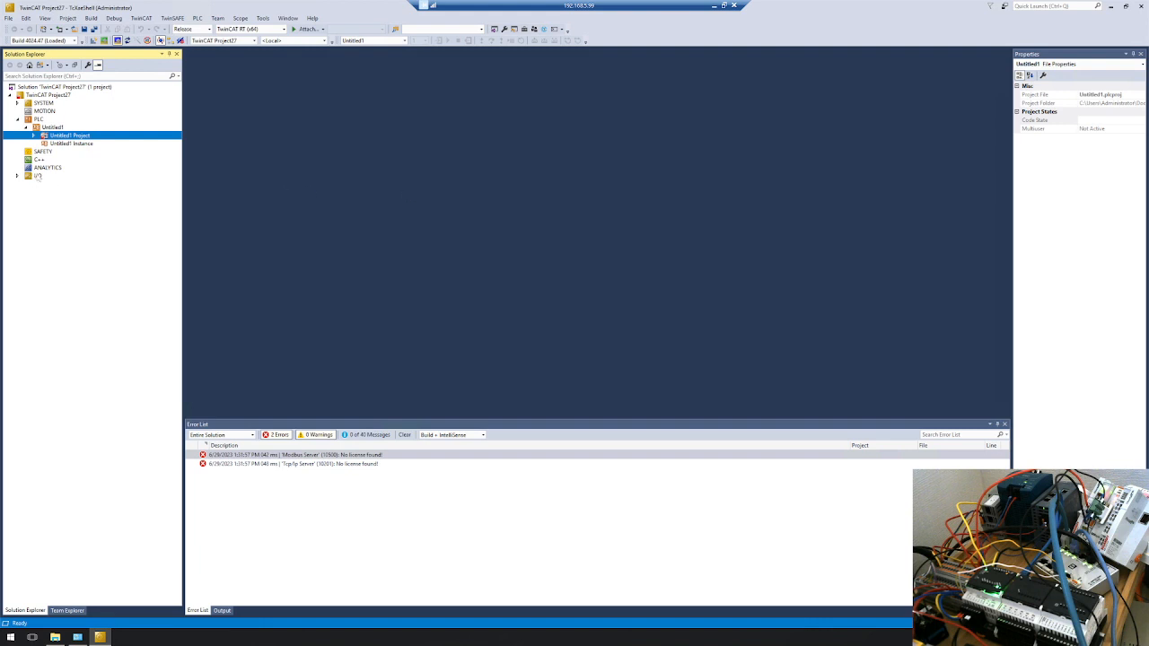
# Scan the project's I/O devices and add only Device 3 (EtherCAT) from the devices found.
pyautogui.click(36, 176)
pyautogui.click(18, 176)
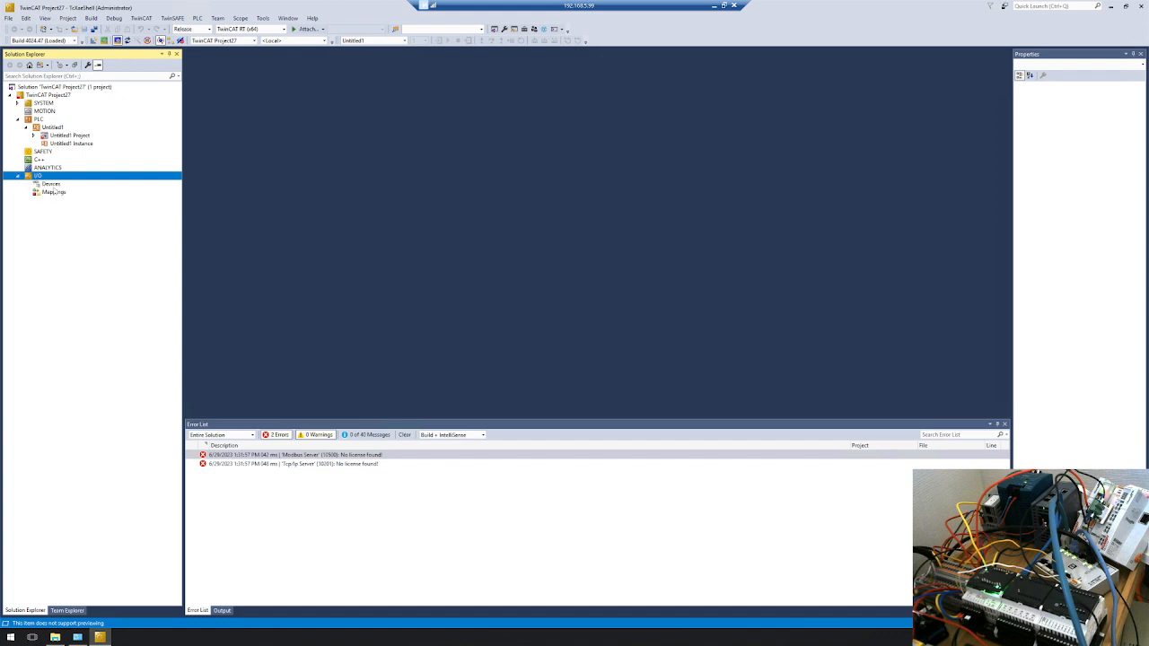
pyautogui.rightClick(52, 184)
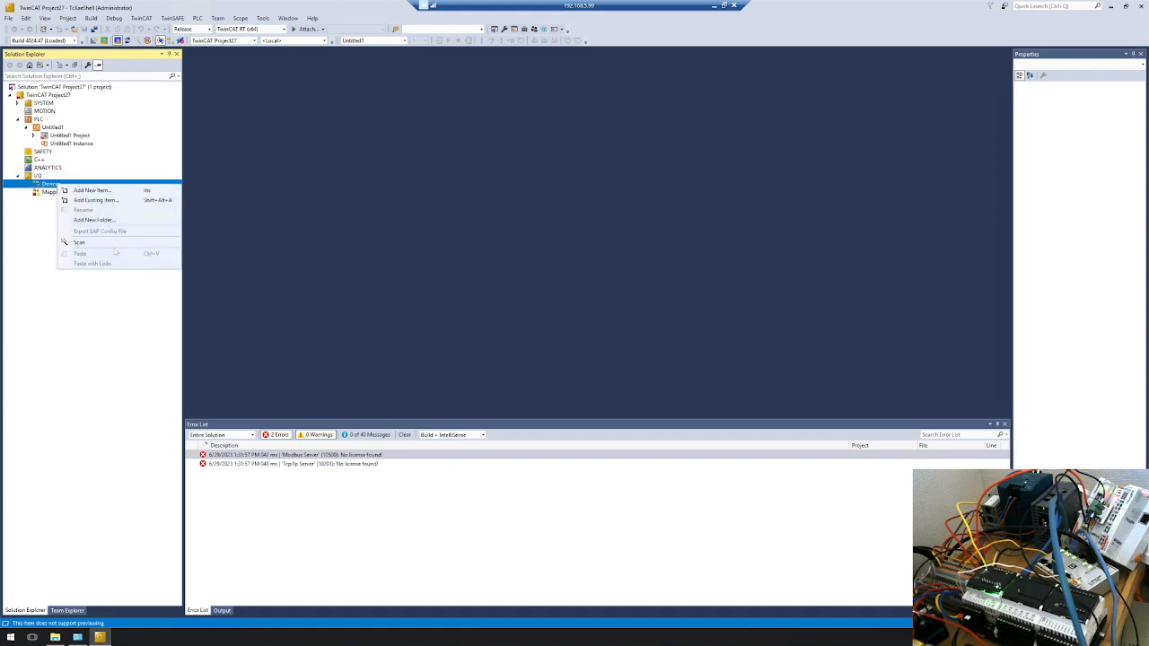
pyautogui.click(114, 245)
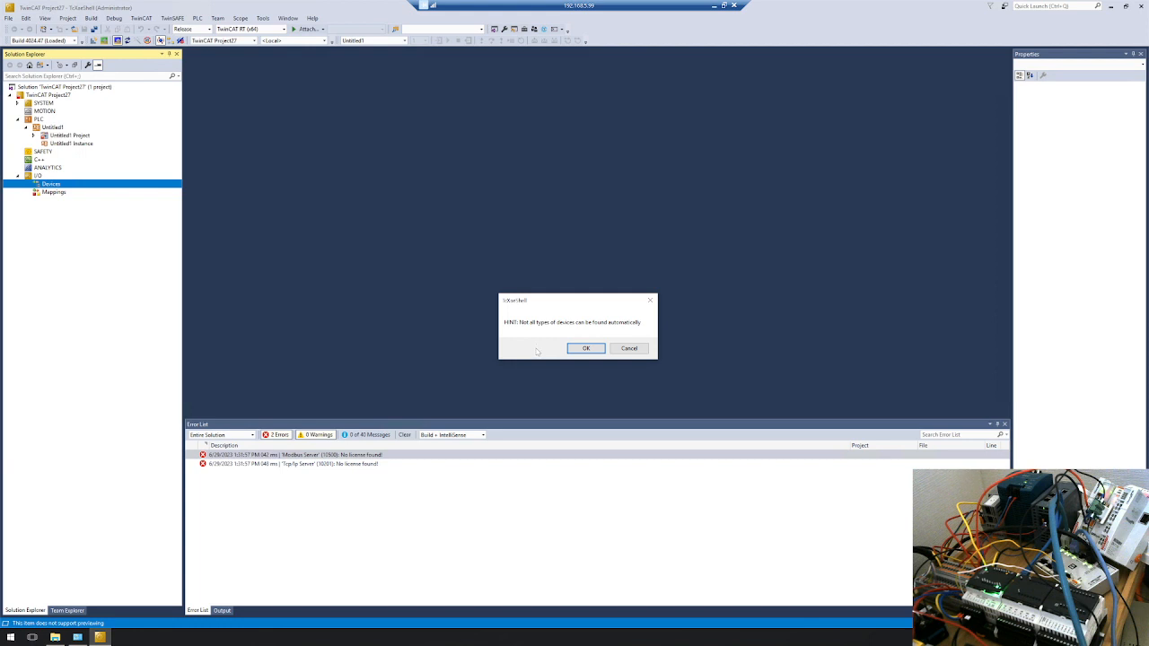
pyautogui.click(569, 348)
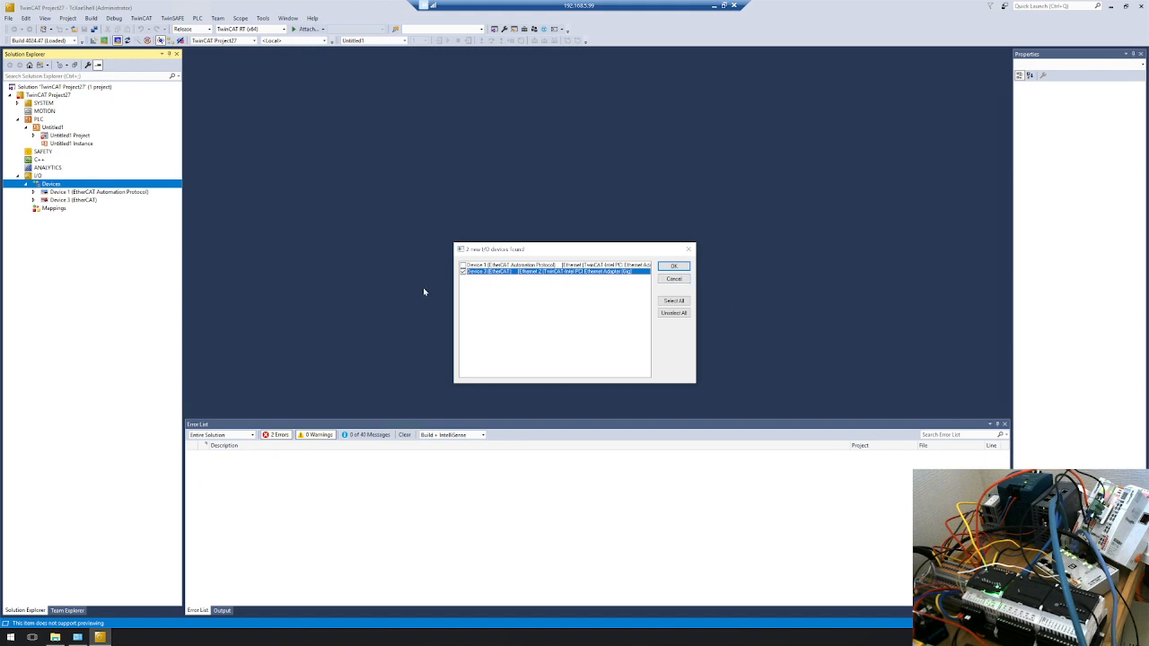
pyautogui.click(664, 271)
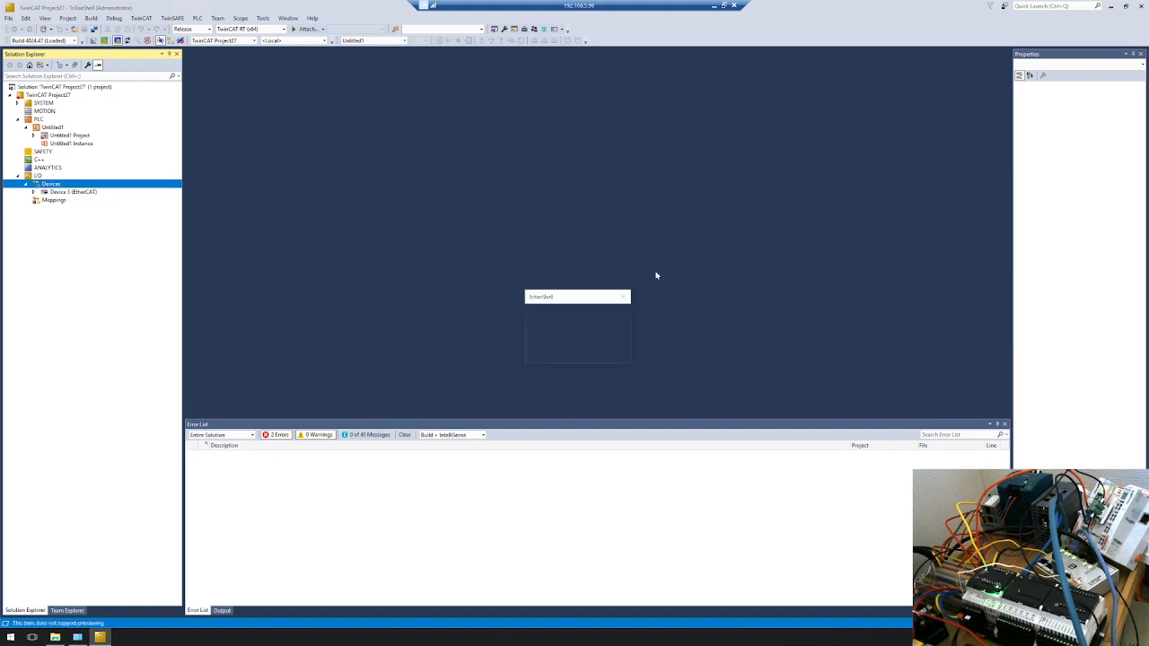
# Scan for boxes with automatic creation of the EL6751 CANopen Master, and select CAN 250k as its baud rate.
pyautogui.click(560, 353)
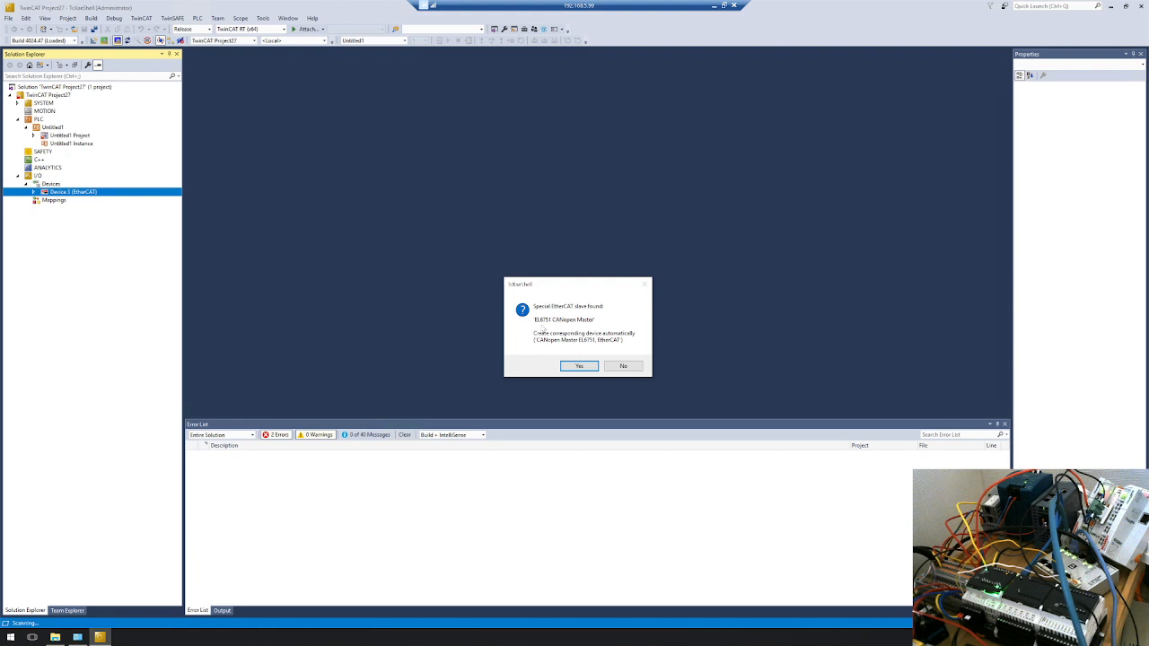
pyautogui.click(577, 367)
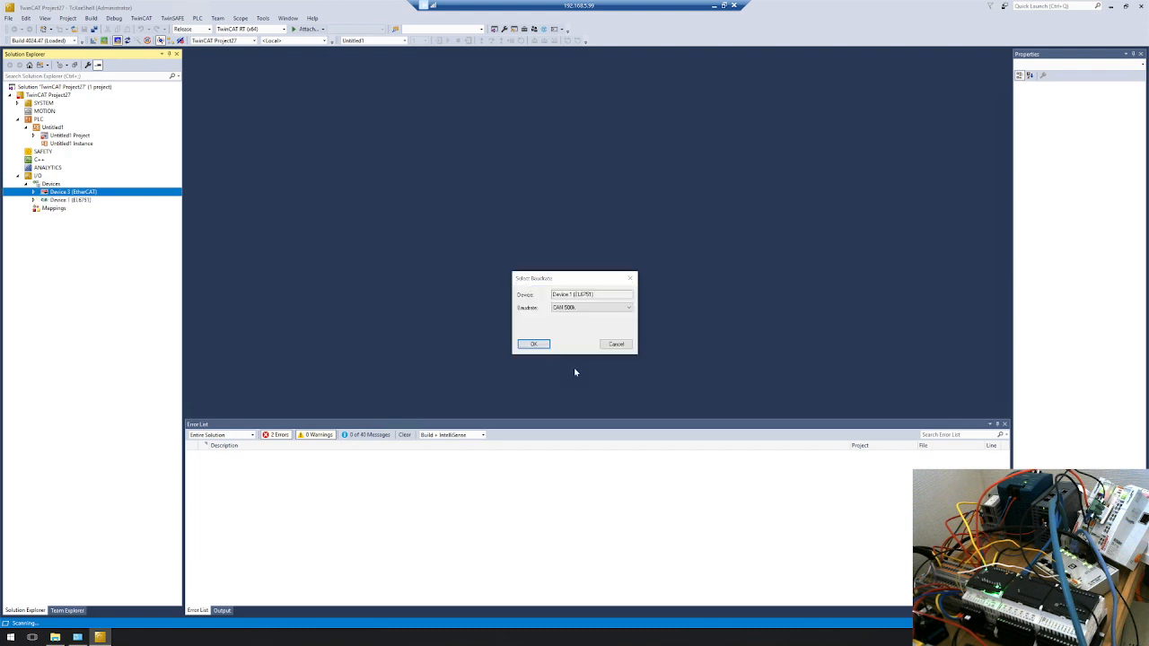
pyautogui.click(579, 307)
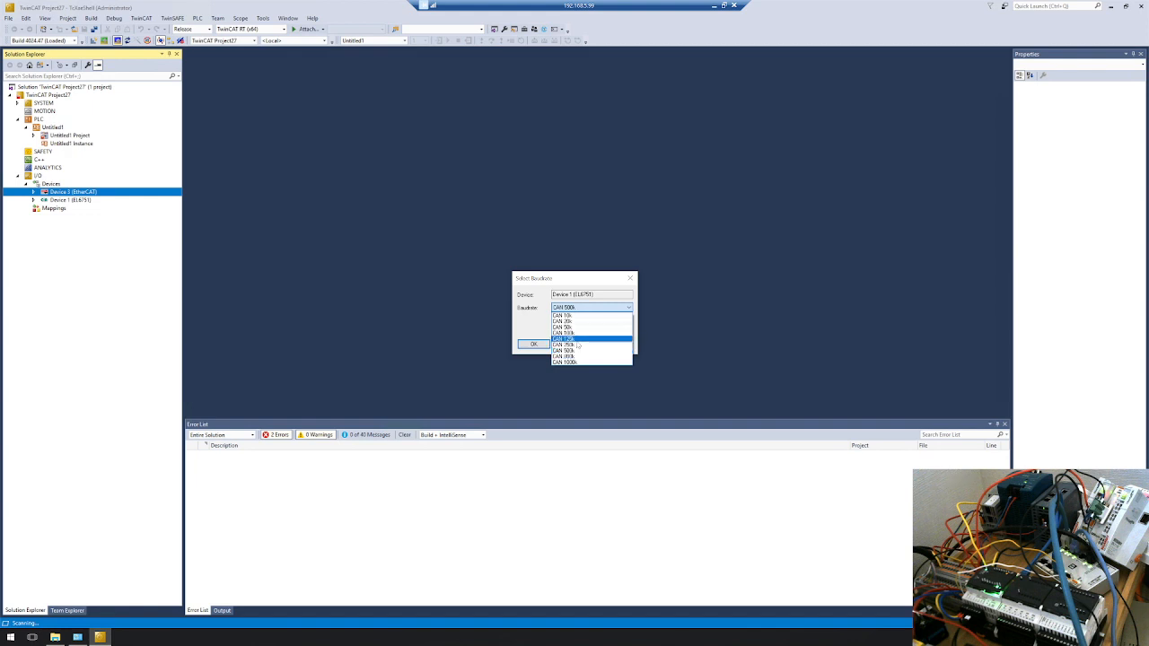
pyautogui.click(578, 345)
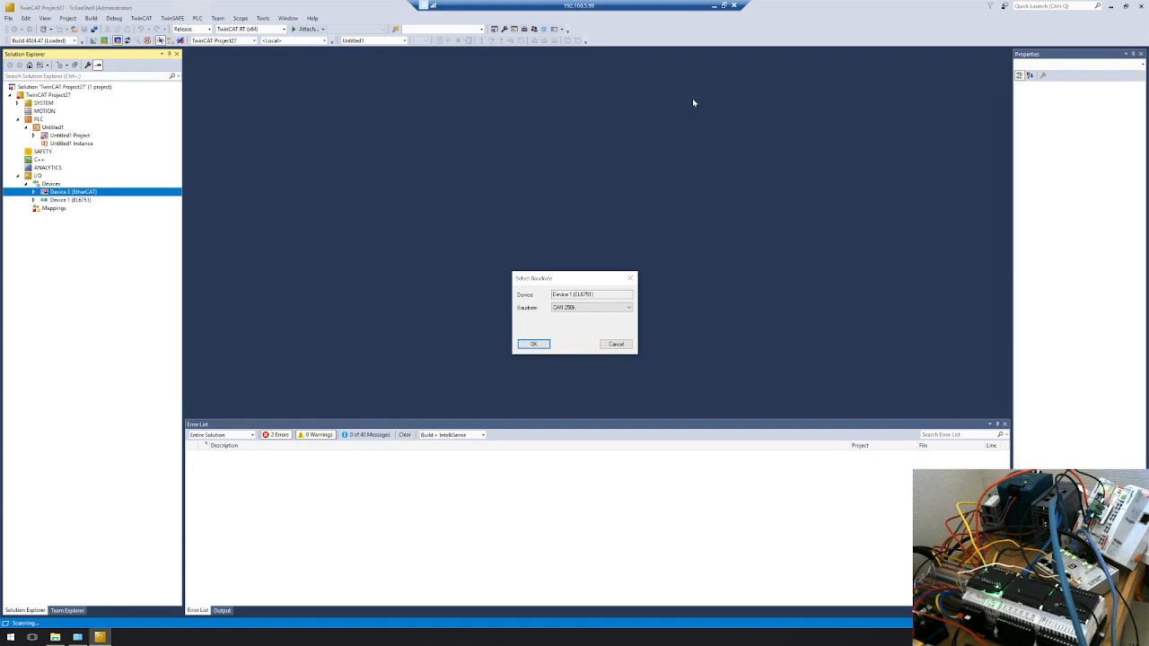
# Check the CANbus baud rate in the CODESYS project and accept CAN 250k for the EL6751 in TwinCAT.
pyautogui.click(713, 6)
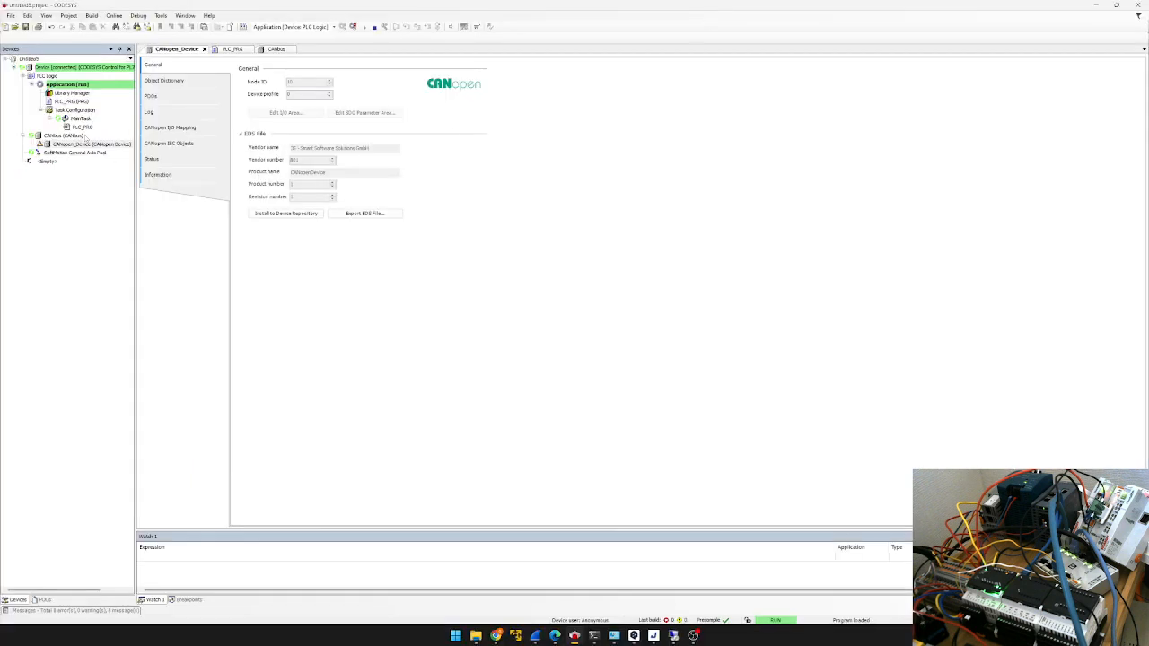
pyautogui.doubleClick(77, 135)
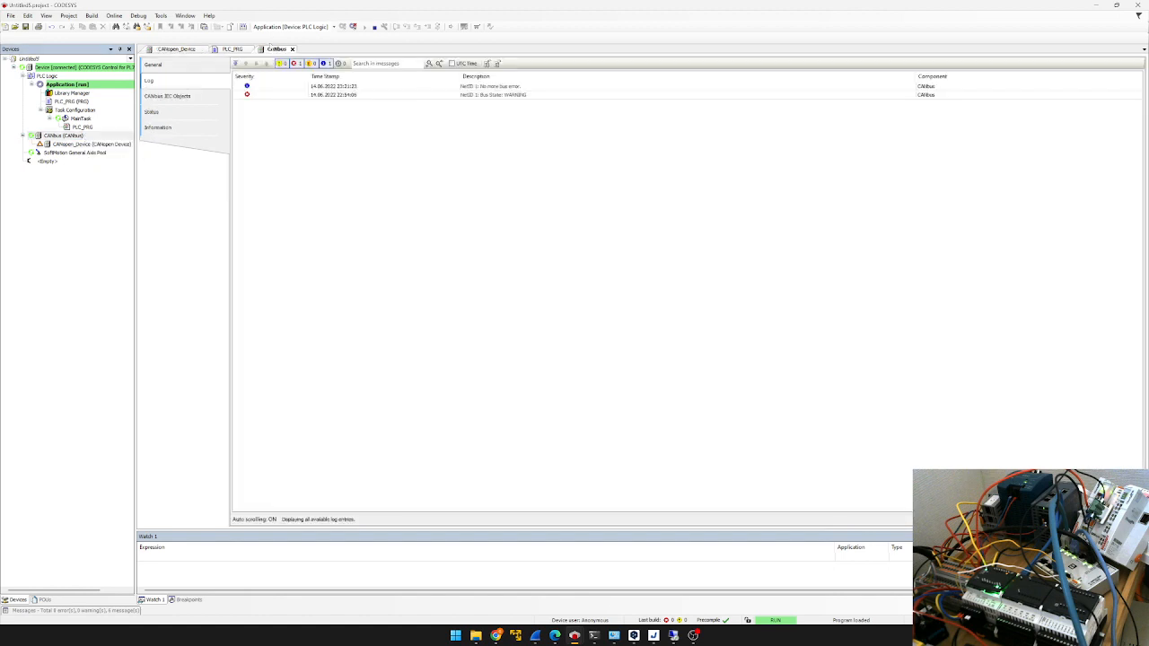
pyautogui.click(216, 63)
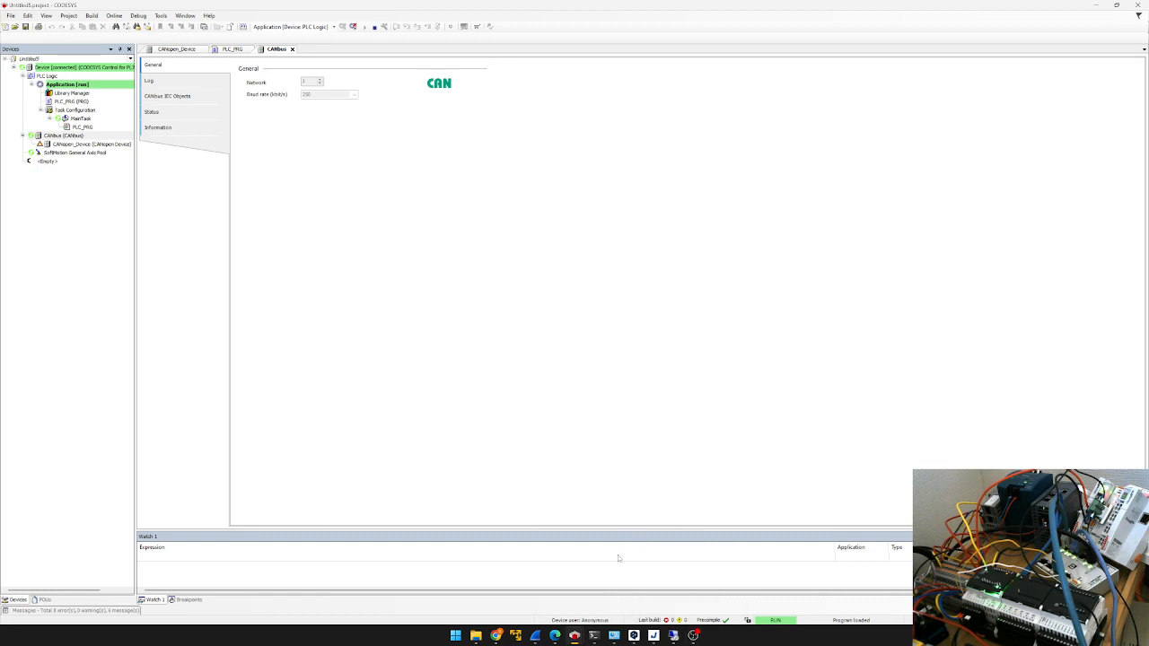
pyautogui.click(673, 636)
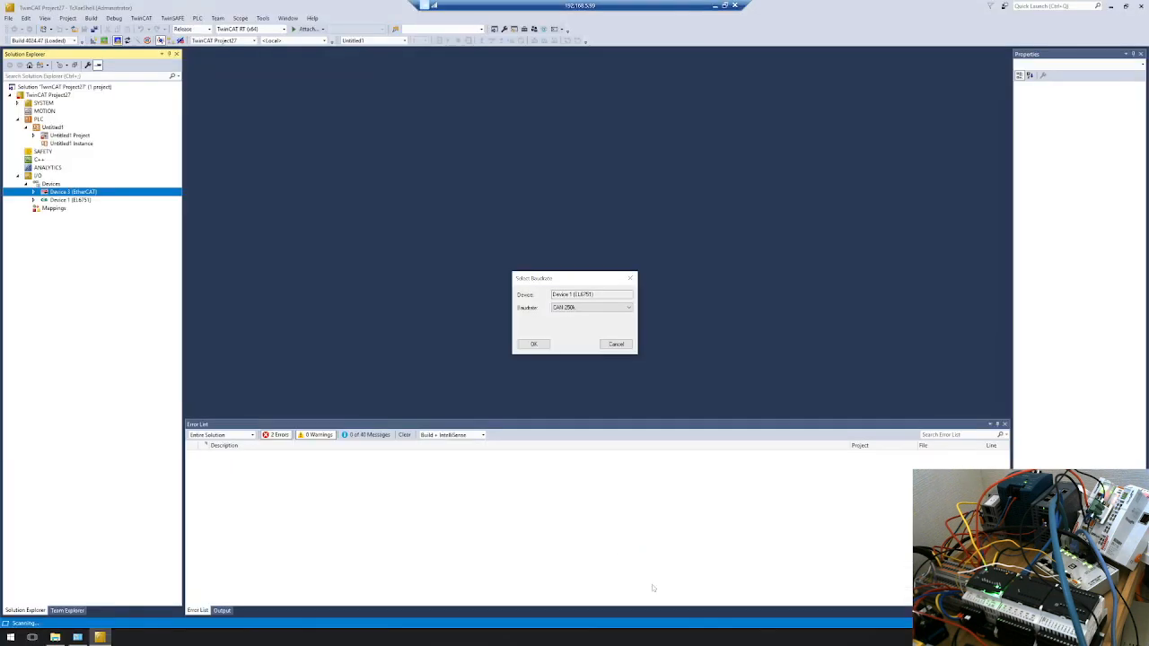
pyautogui.click(536, 341)
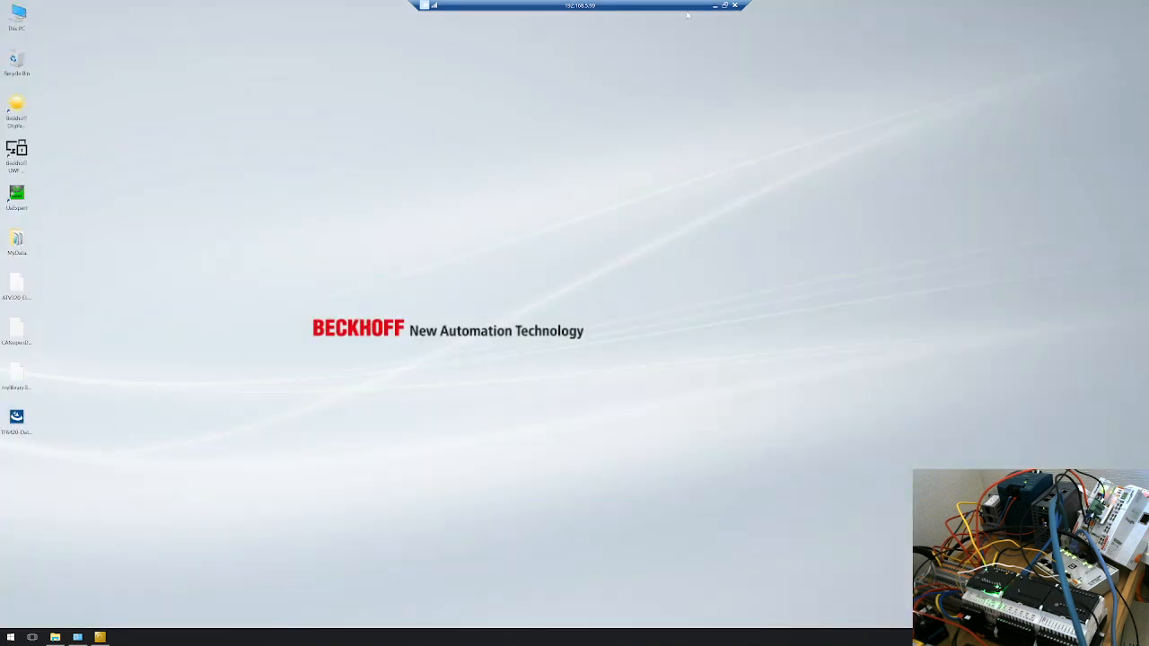
# Move mytutorialcanopendevices.eds to an open area of the local desktop, copy it and return to the Beckhoff remote session.
pyautogui.click(714, 5)
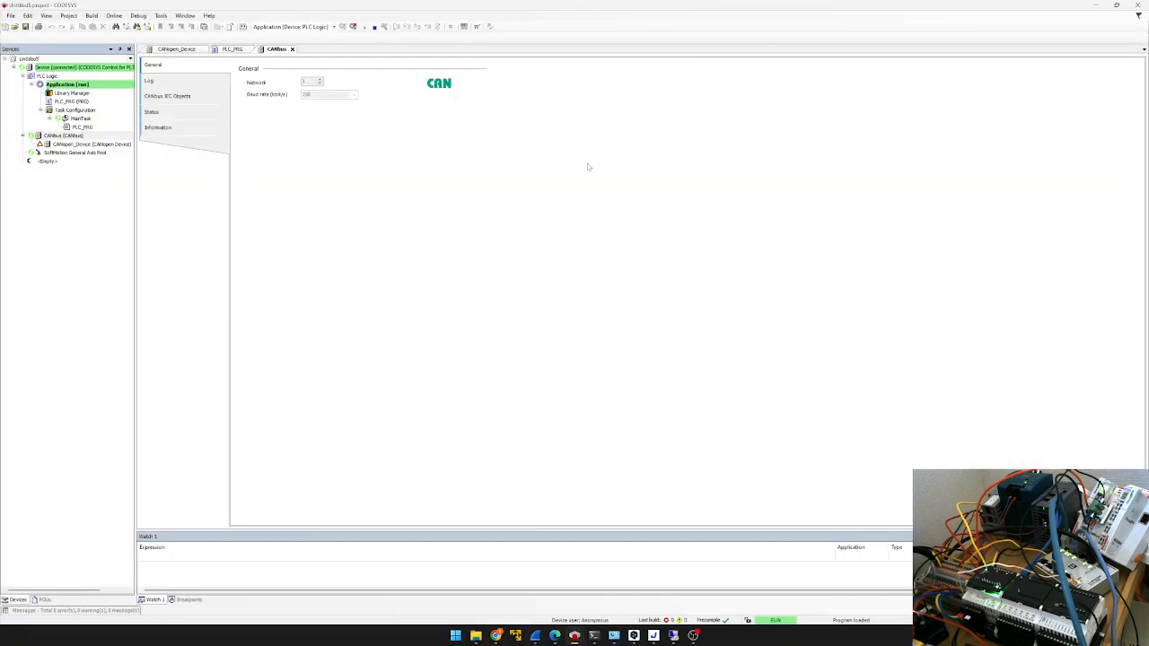
pyautogui.press('super+d')
pyautogui.moveTo(184, 77); pyautogui.dragTo(418, 235)
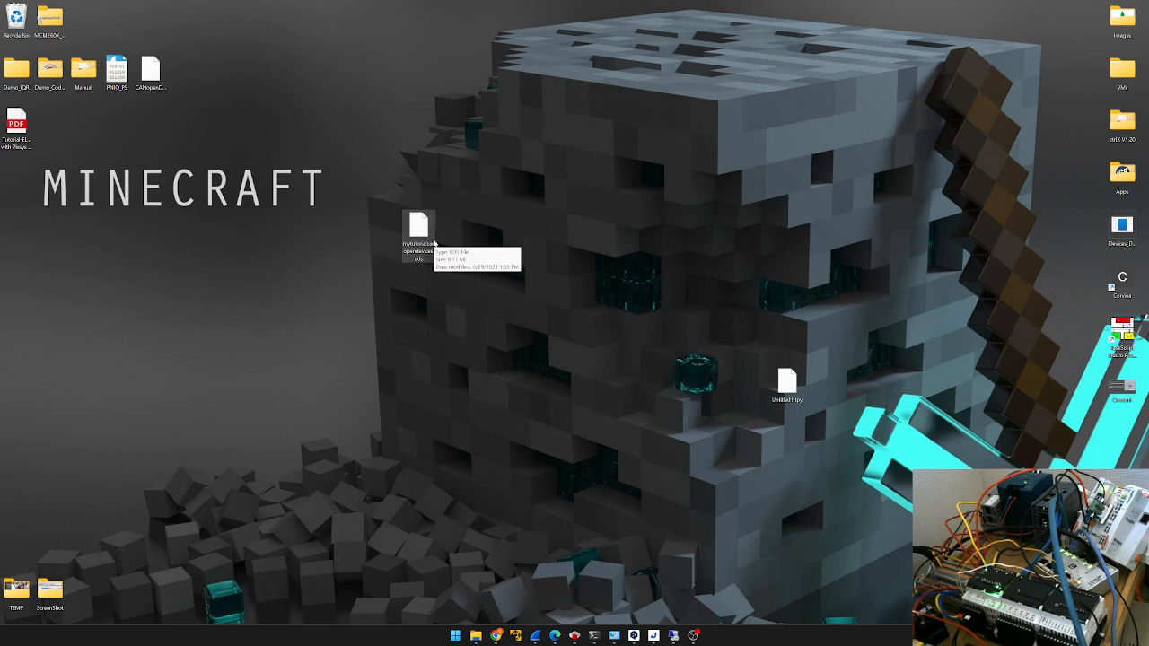
pyautogui.click(483, 319)
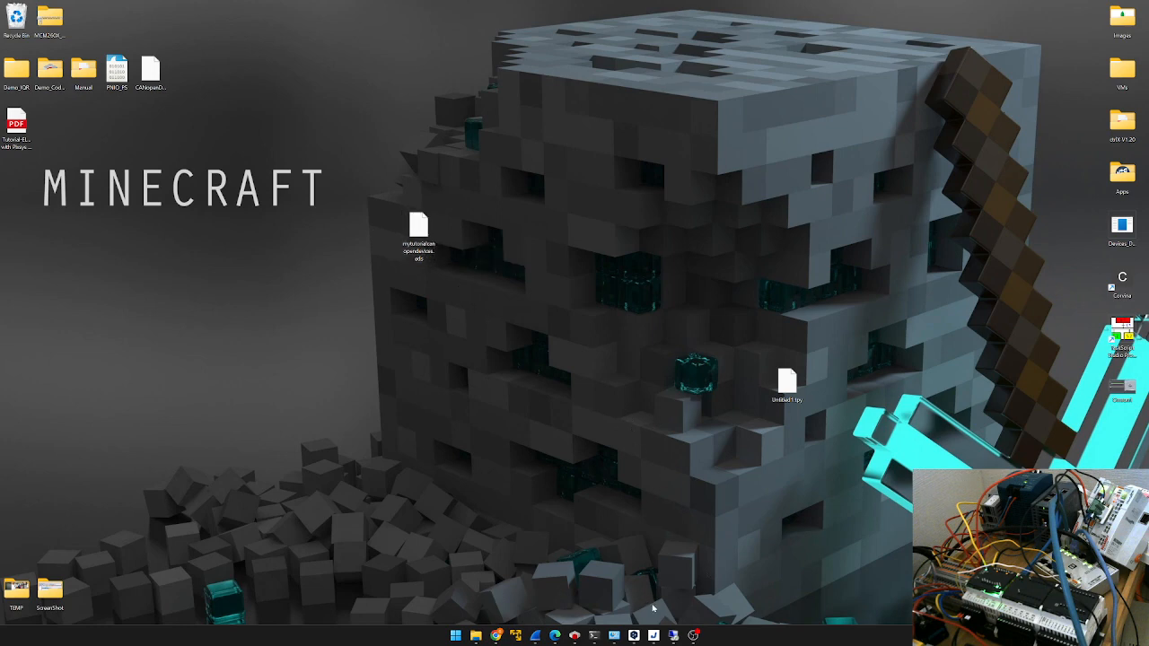
pyautogui.click(673, 635)
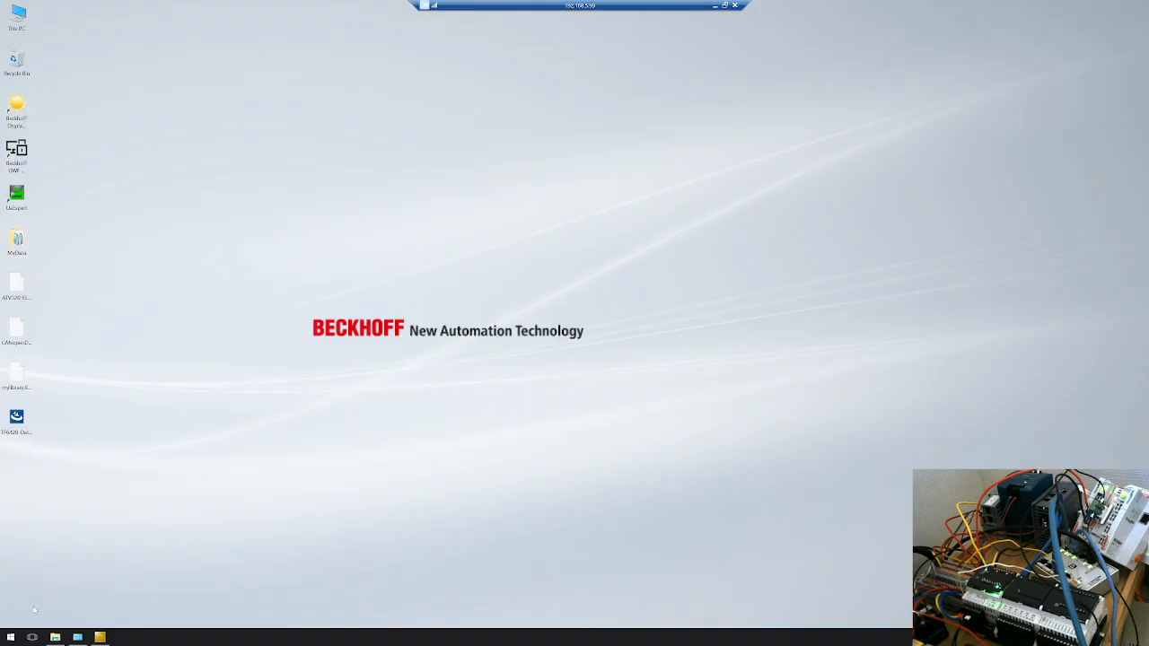
# Paste mytutorialcanopendevices.eds into the TwinCAT\3.1\Config\Io\CANopen folder and return to the TwinCAT project.
pyautogui.click(55, 637)
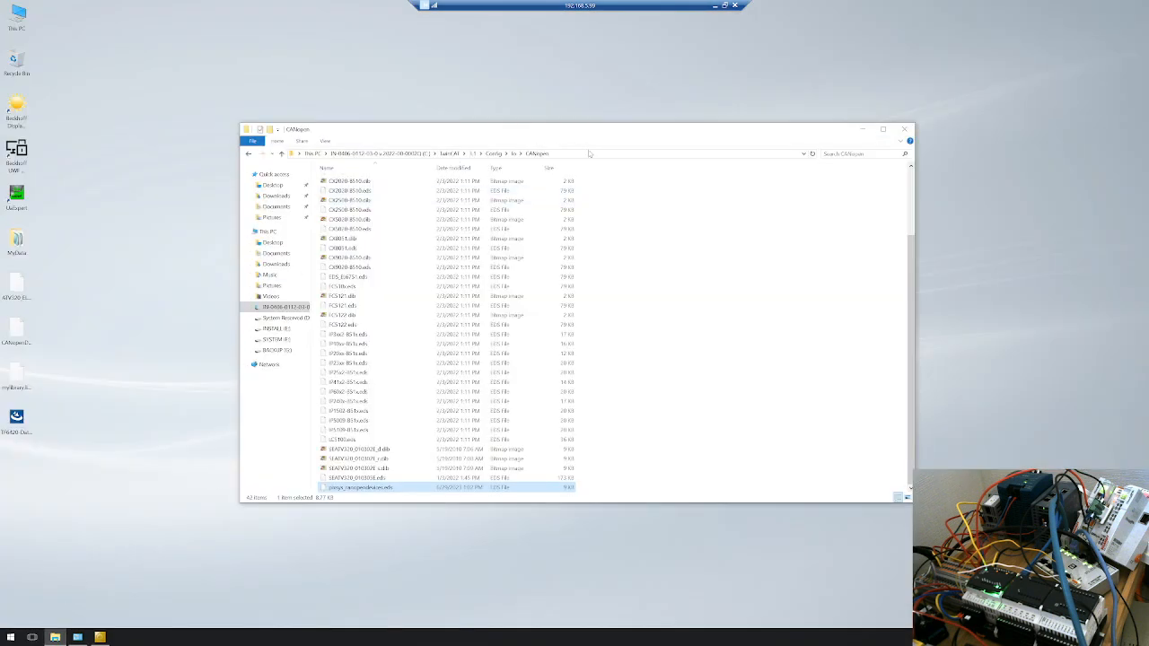
pyautogui.click(590, 153)
pyautogui.click(309, 150)
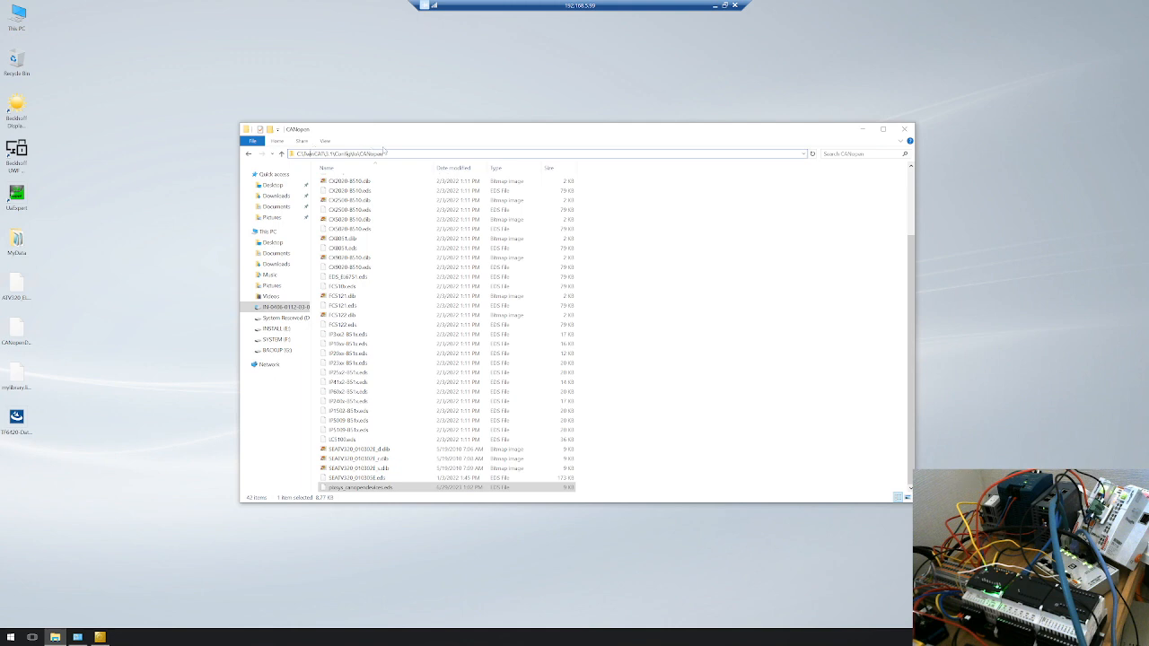
pyautogui.click(636, 329)
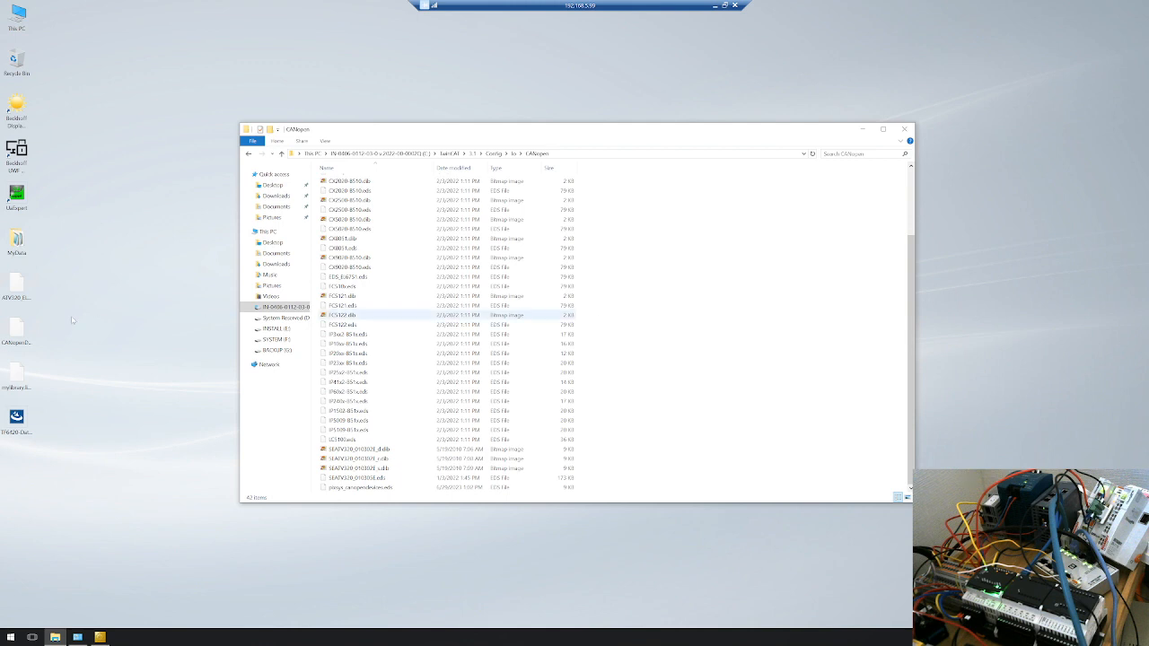
pyautogui.hotkey('alt', 'Tab')
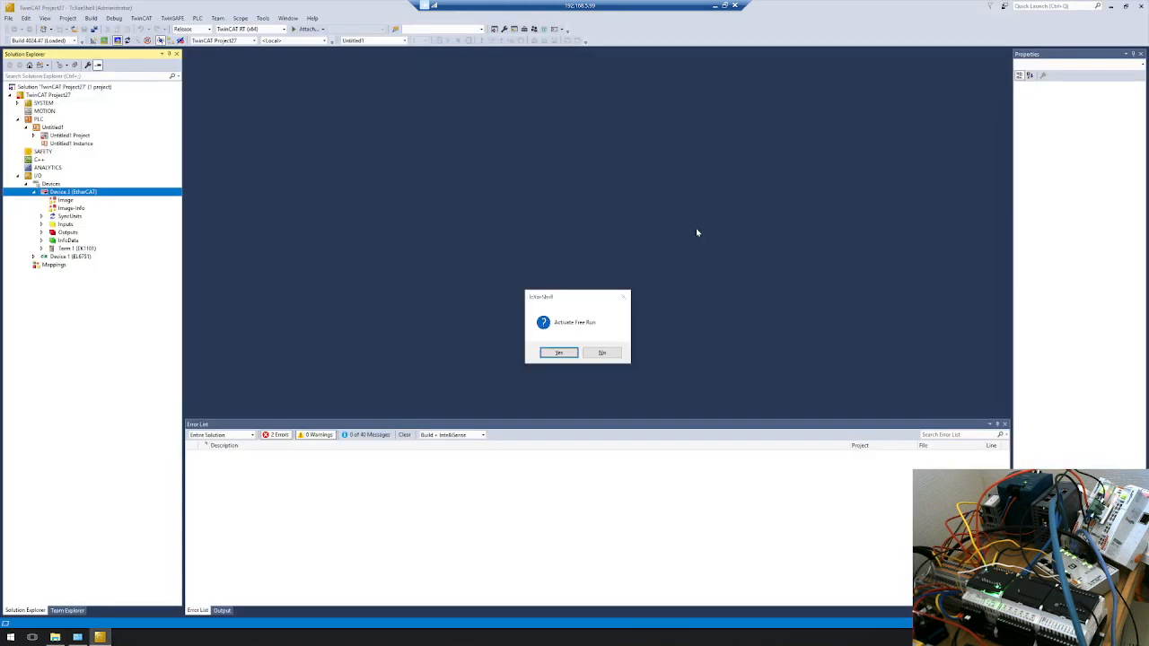
pyautogui.click(64, 635)
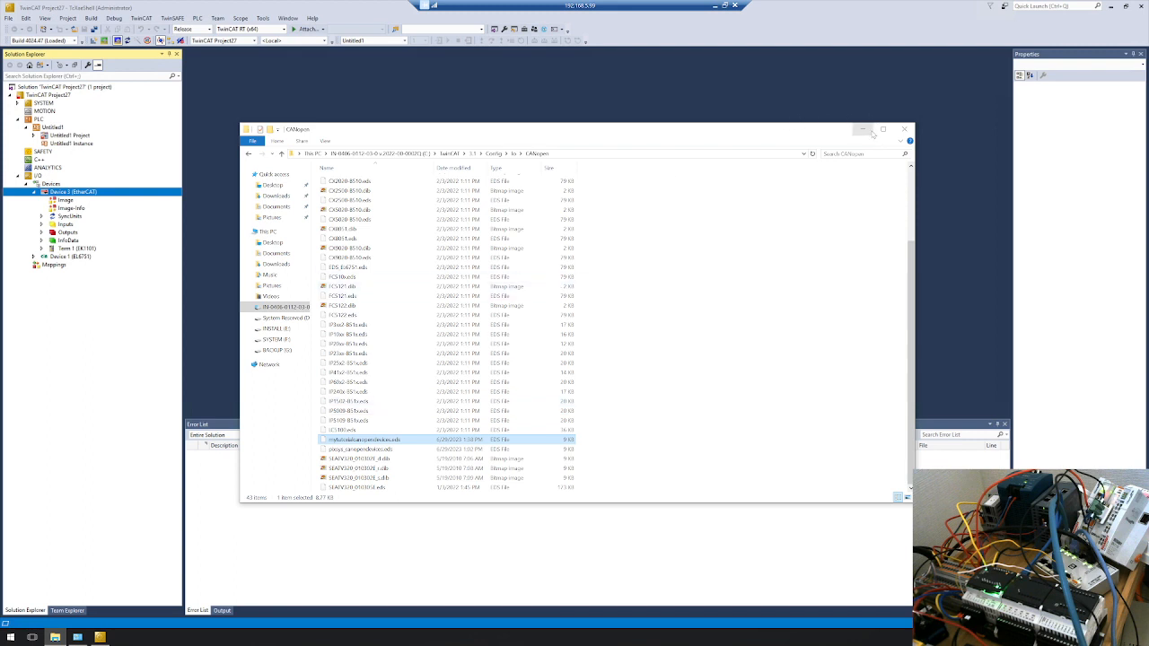
pyautogui.click(863, 130)
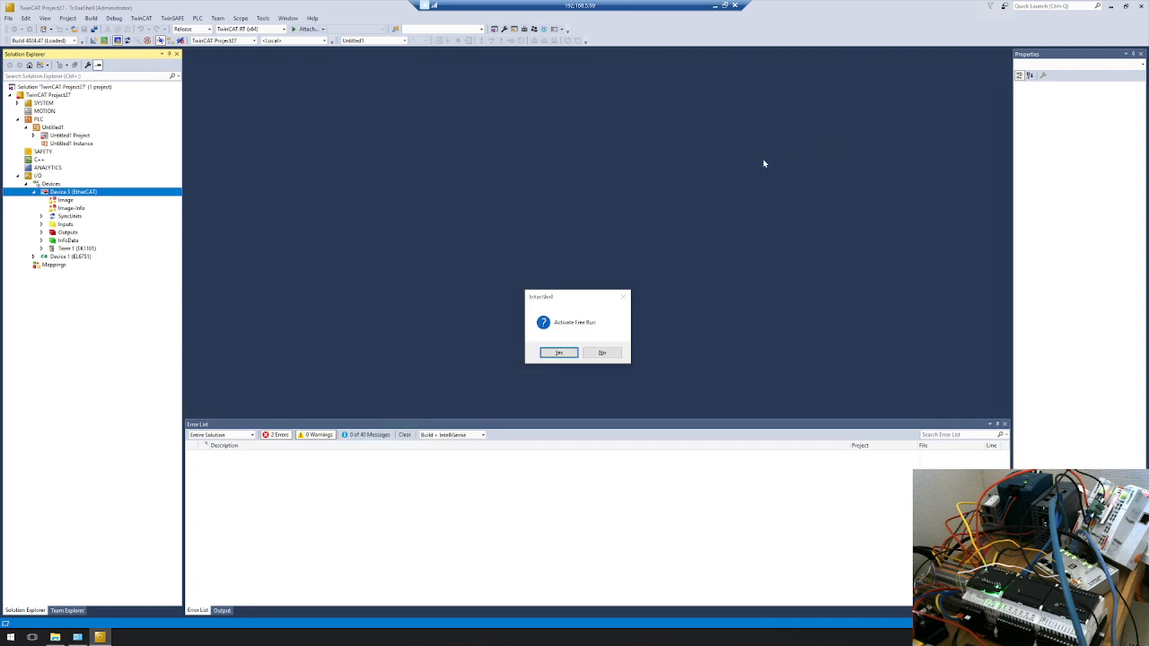
# Decline activating Free Run and minimize the CANopen folder window to return to the TwinCAT project.
pyautogui.click(599, 353)
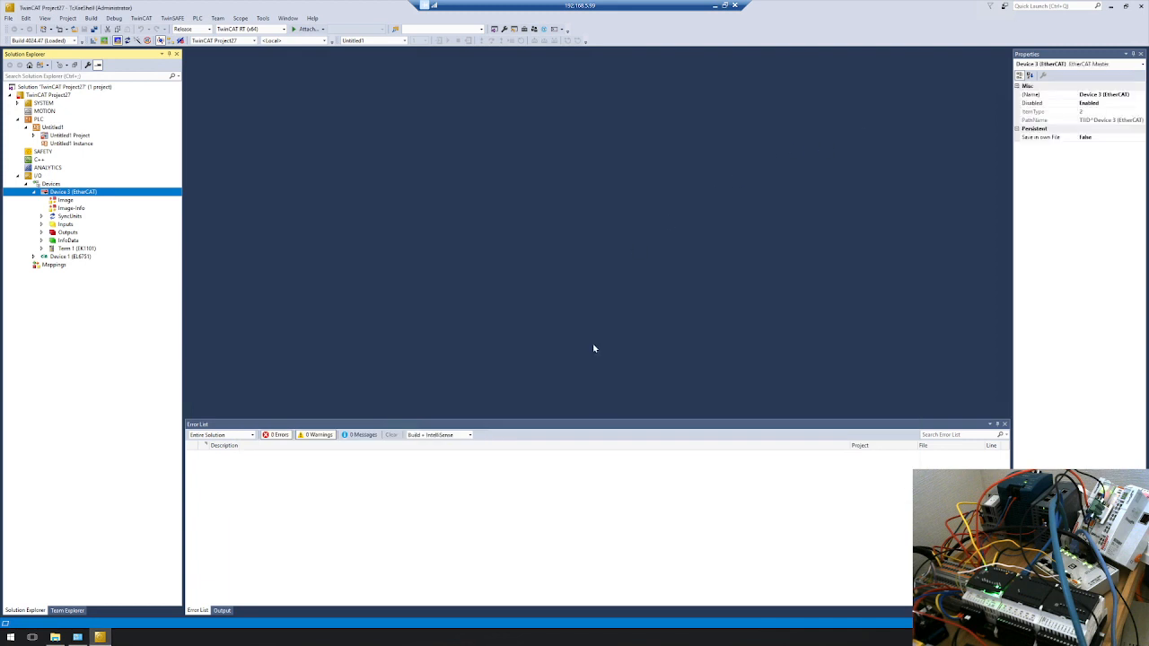
pyautogui.hotkey('alt', 'Tab')
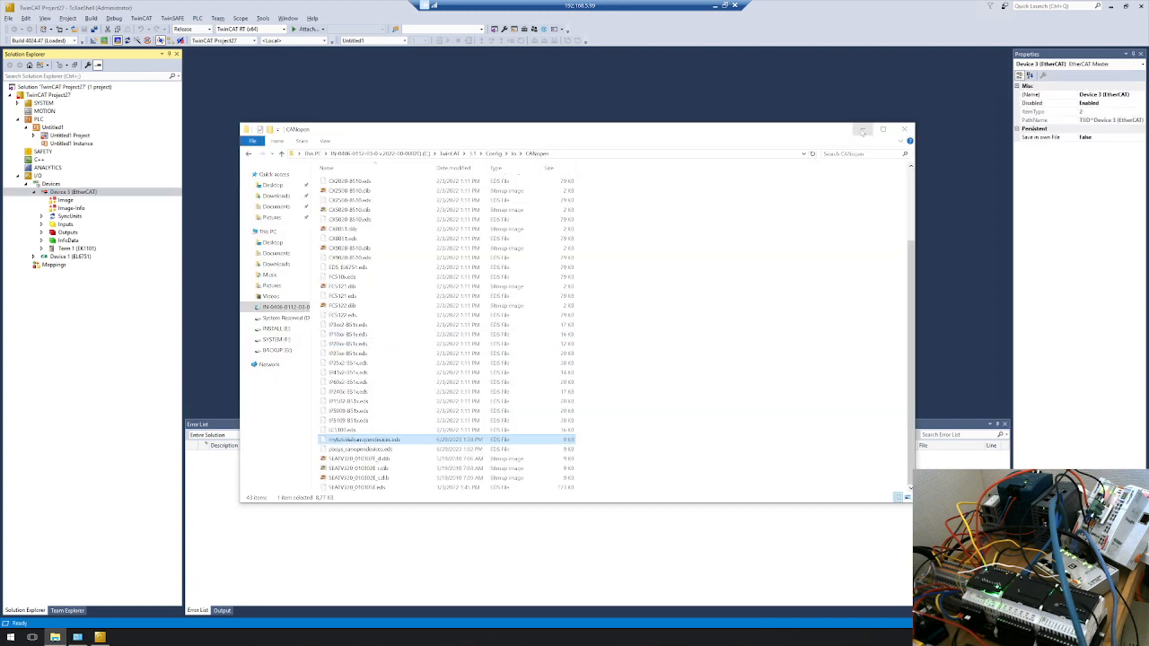
pyautogui.click(863, 130)
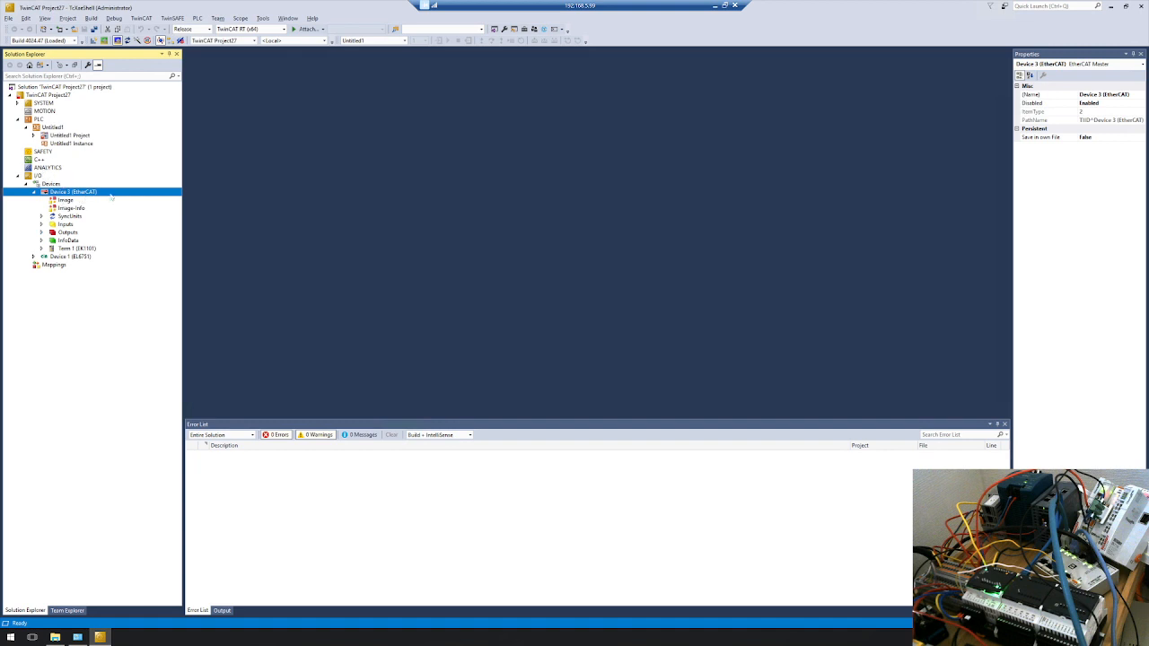
# Examine the terminals under Device 3 (EtherCAT), including EL6751 below Term 1 (EK1101), and the inputs of Device 1 (EL6751).
pyautogui.click(77, 249)
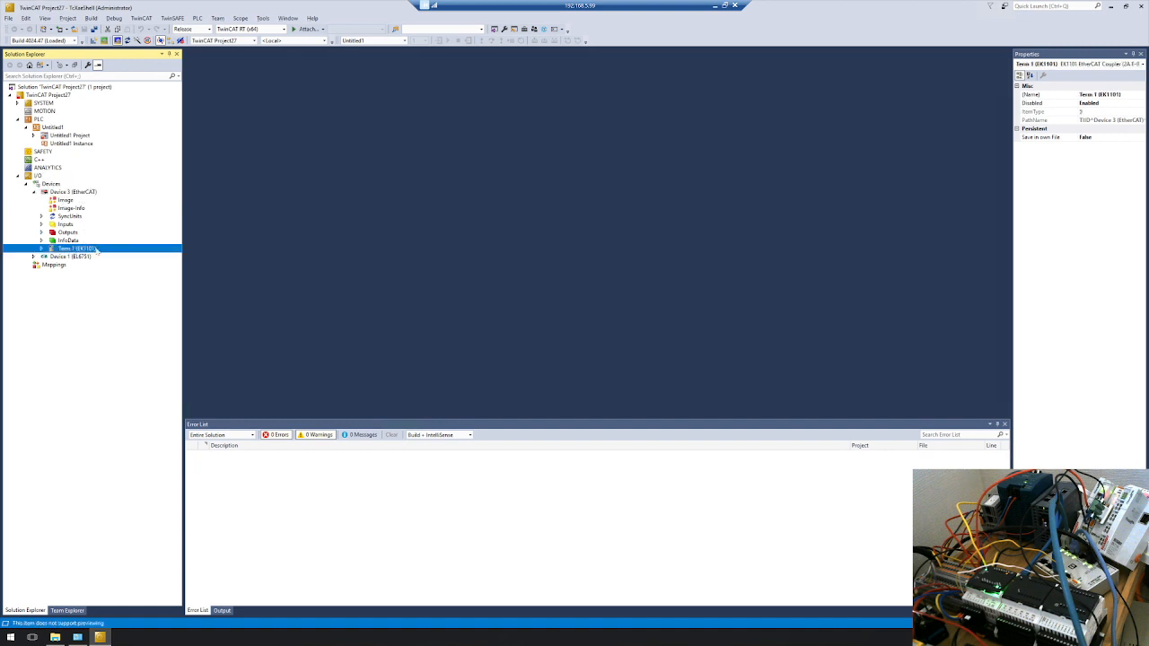
pyautogui.click(41, 249)
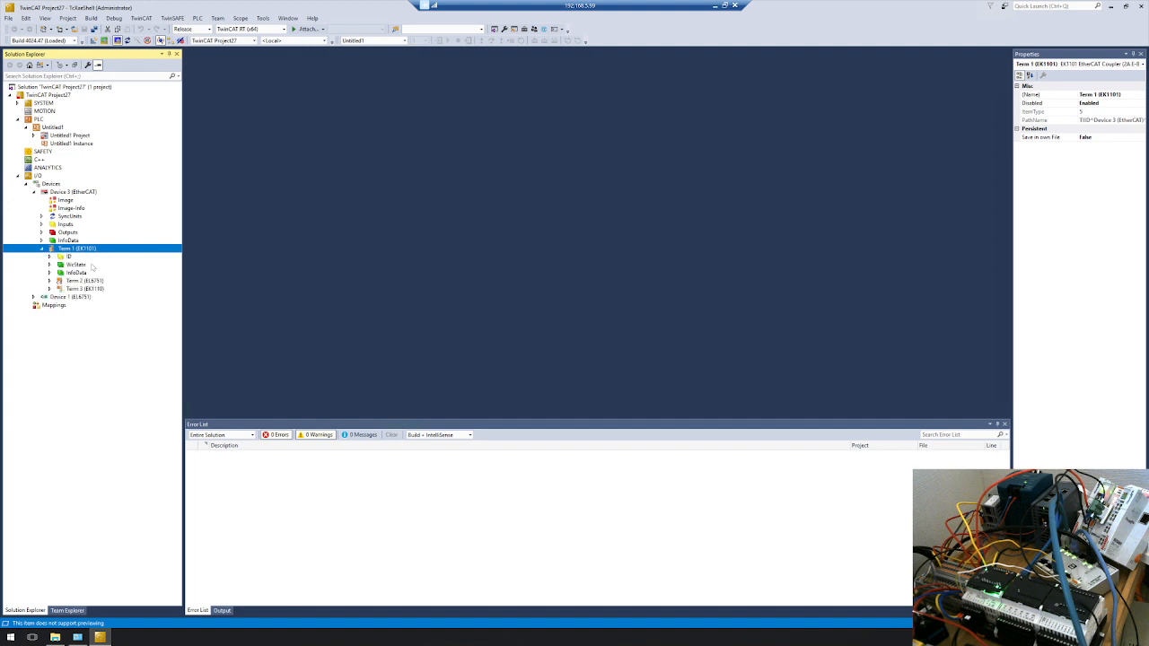
pyautogui.click(112, 281)
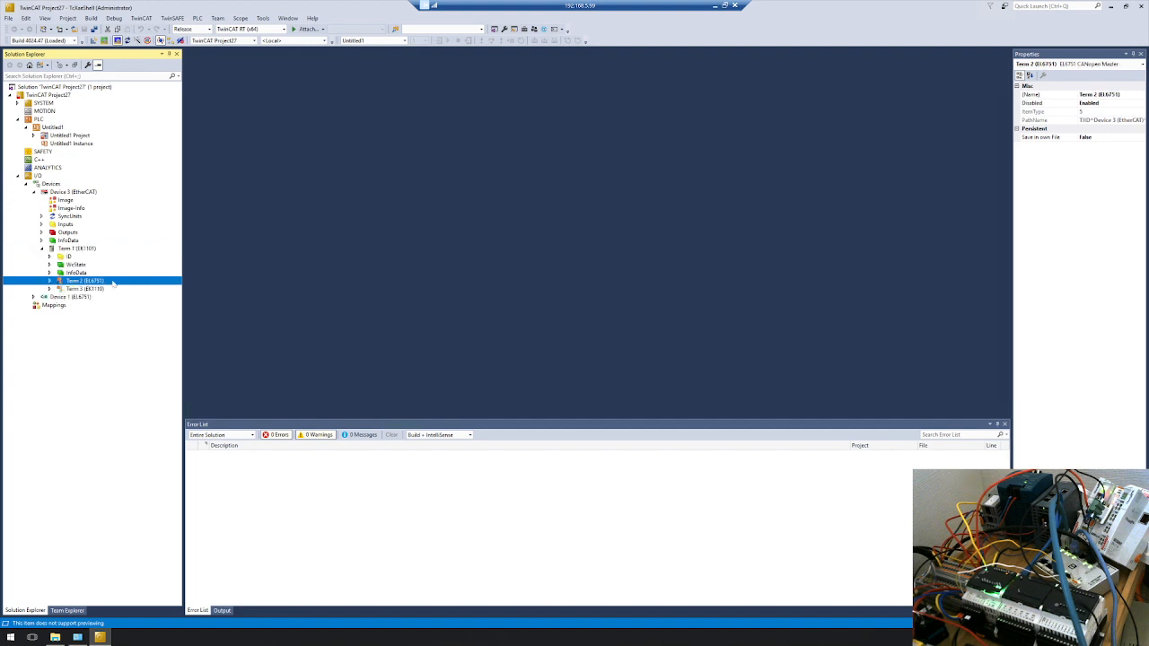
pyautogui.click(111, 288)
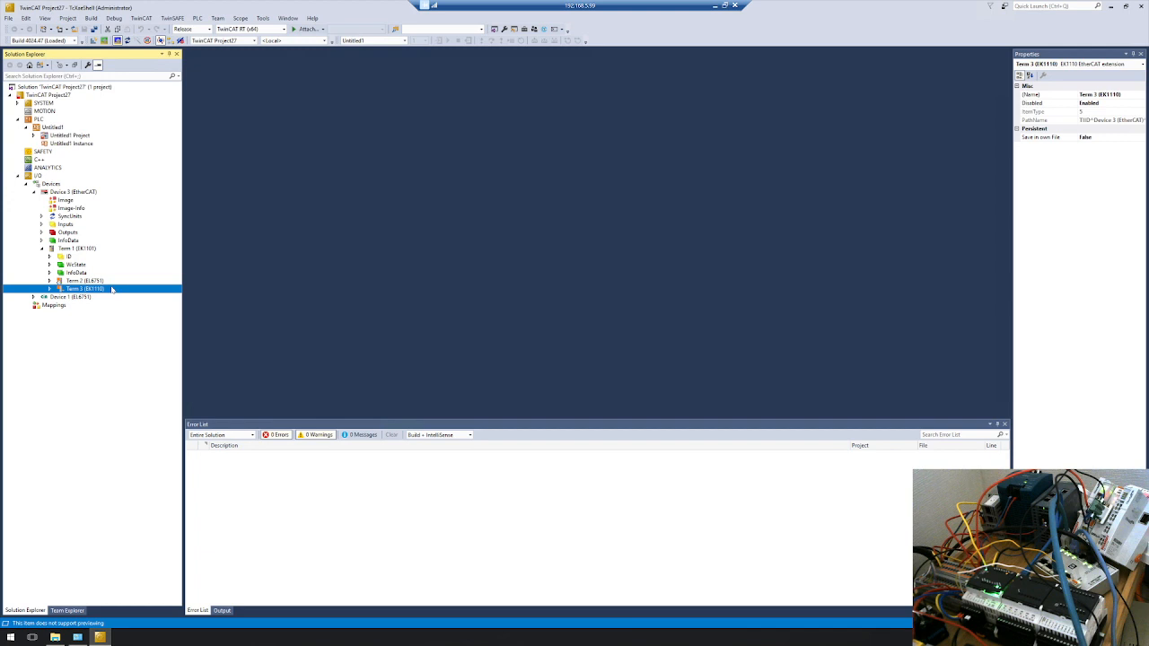
pyautogui.click(89, 297)
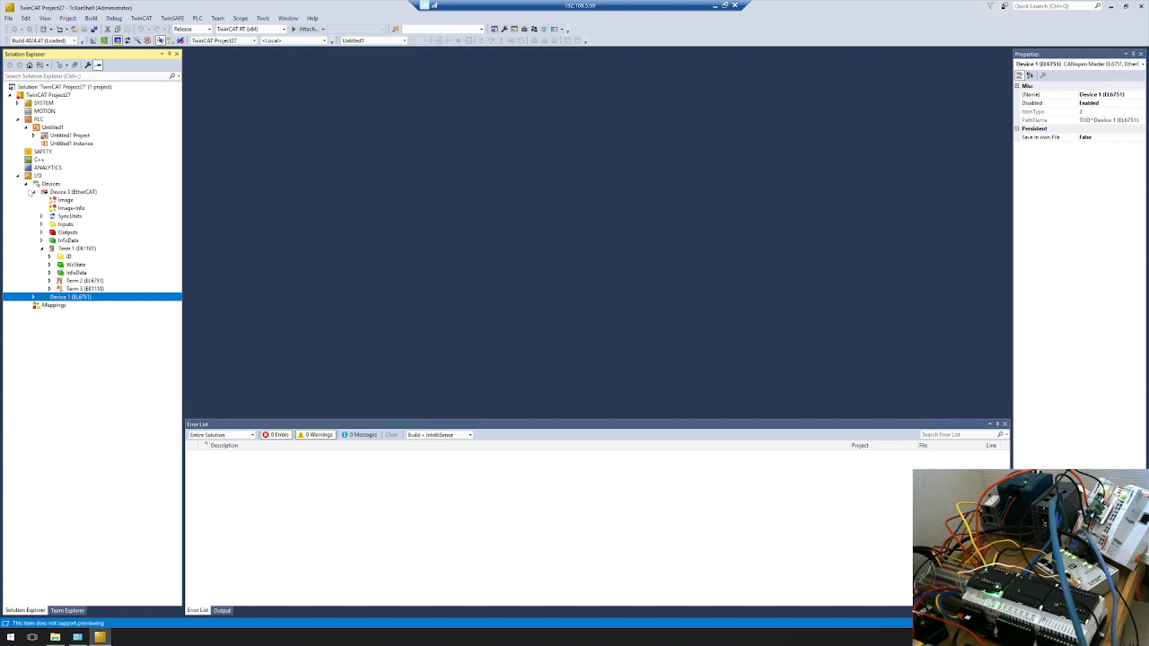
pyautogui.click(32, 191)
pyautogui.click(32, 191)
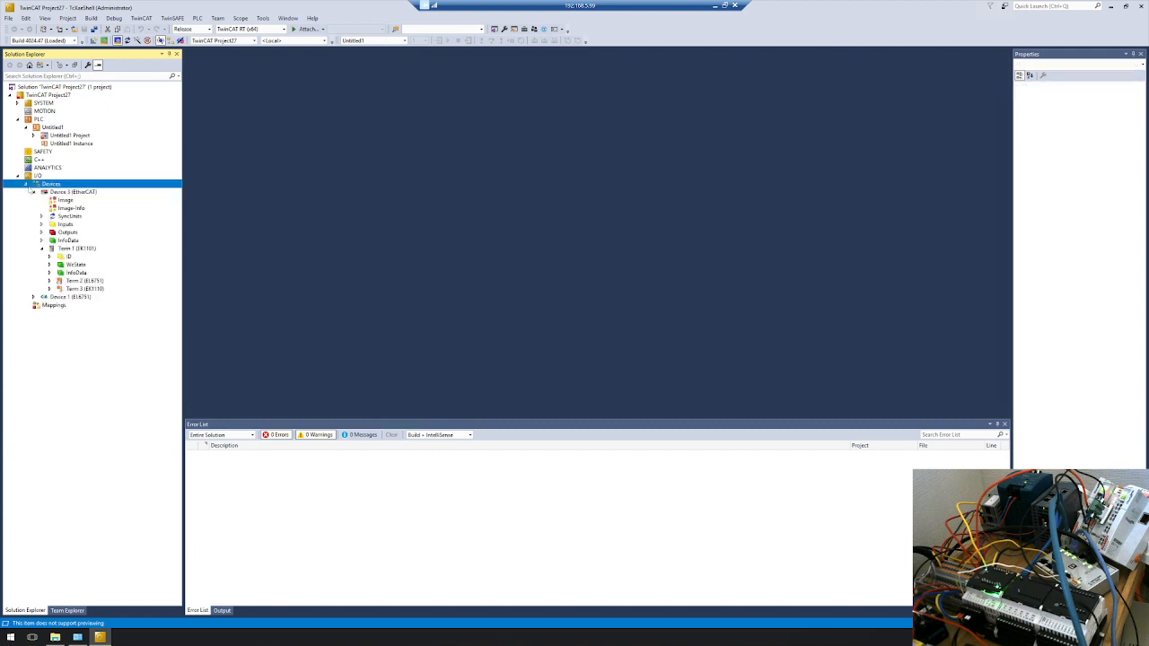
pyautogui.click(40, 192)
pyautogui.click(33, 191)
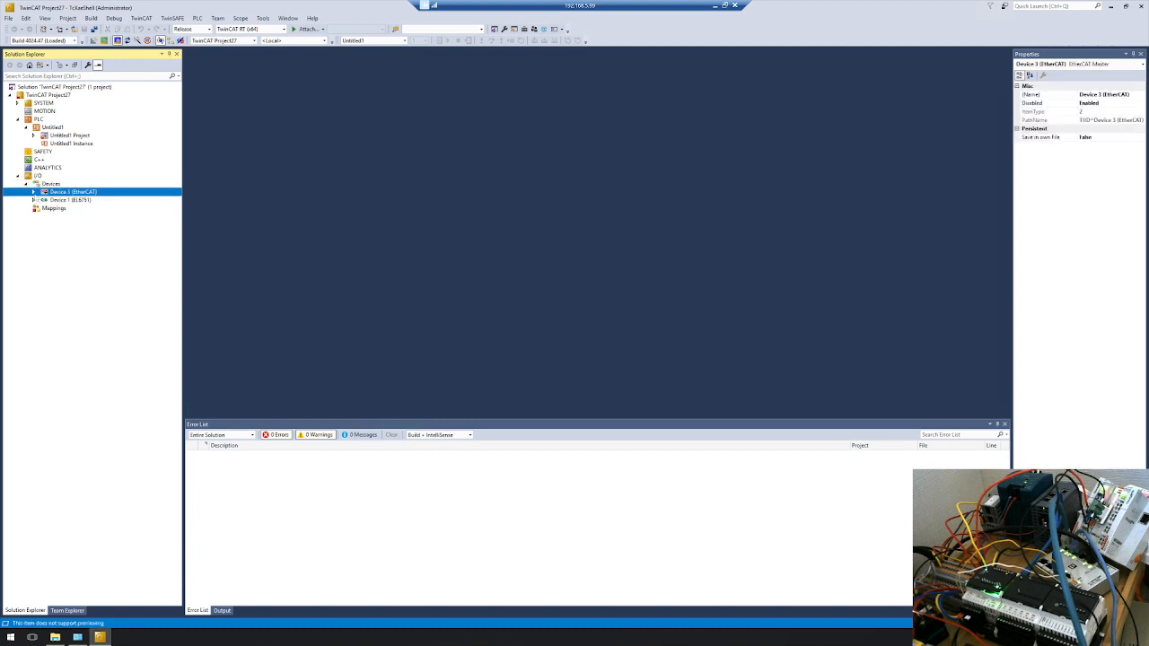
pyautogui.click(41, 216)
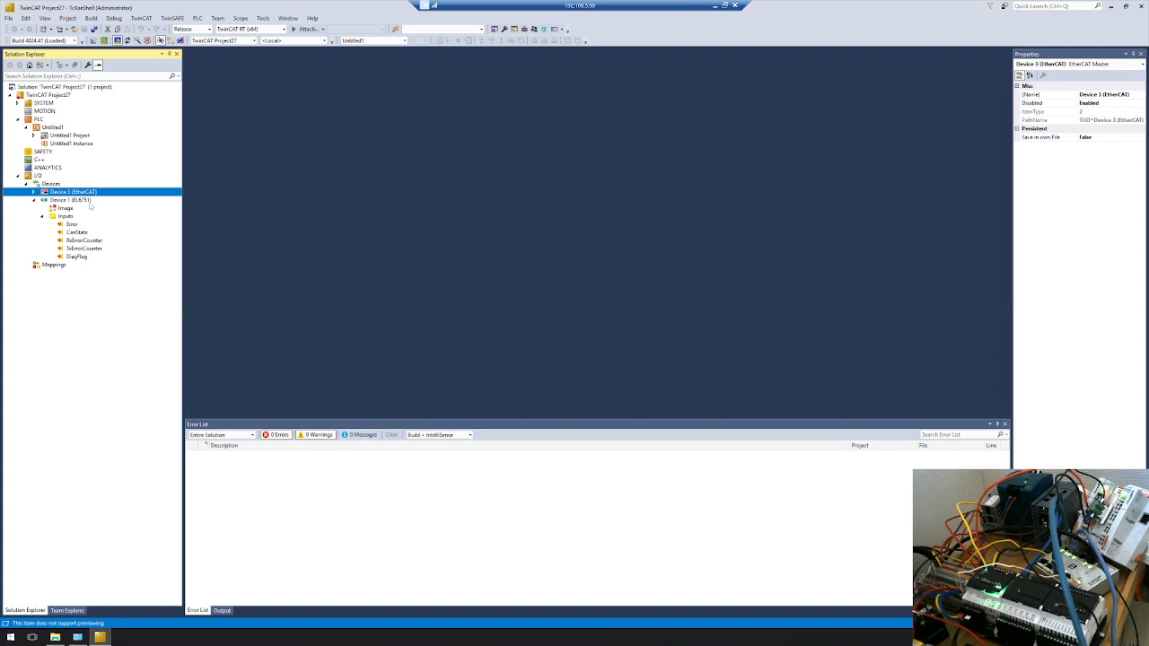
# Add the 3S - Smart Software Solutions CANopen slave defined by MYTUTORIALCANOPENDEVICES.EDS to Device 1 (EL6751).
pyautogui.click(94, 201)
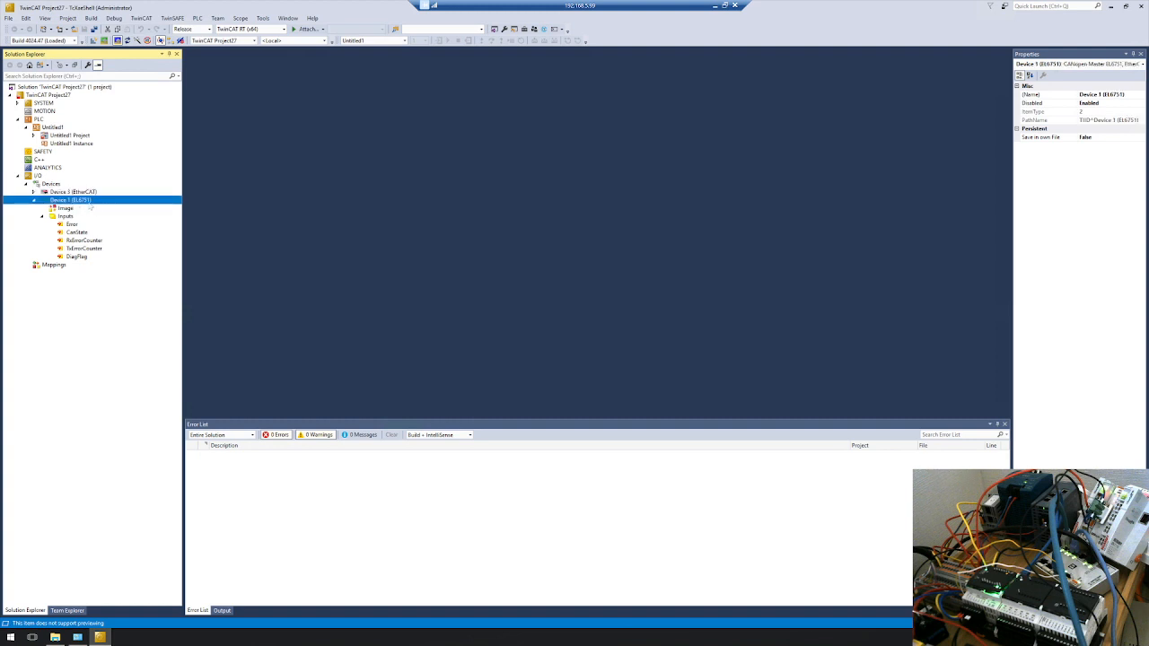
pyautogui.rightClick(91, 207)
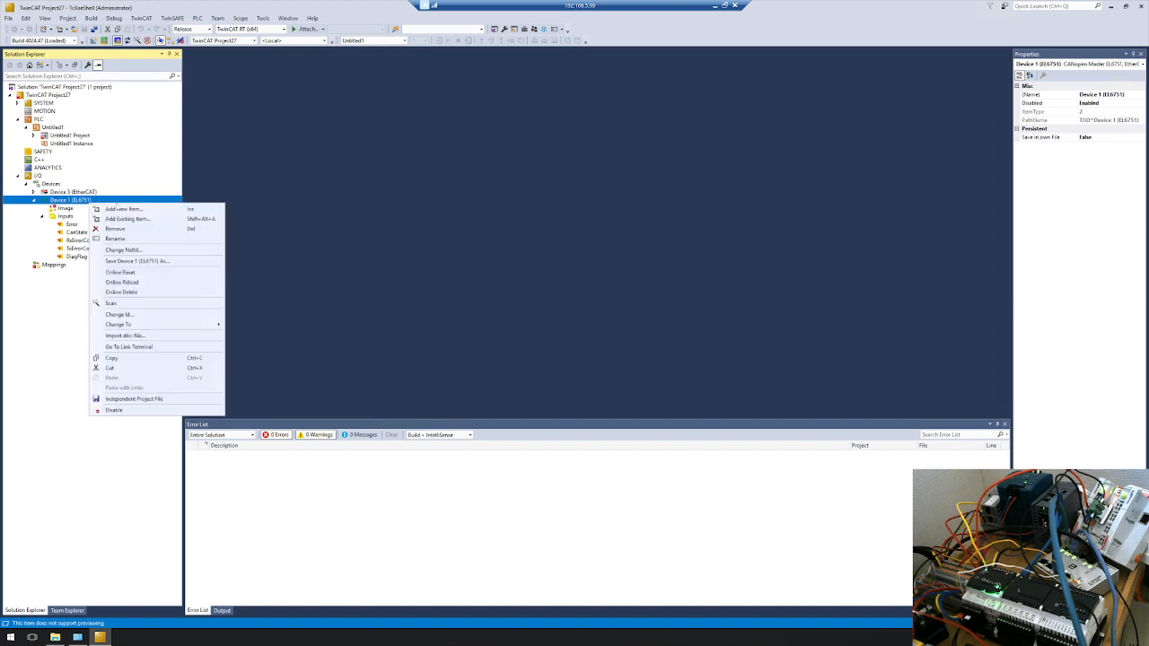
pyautogui.click(121, 209)
pyautogui.click(490, 257)
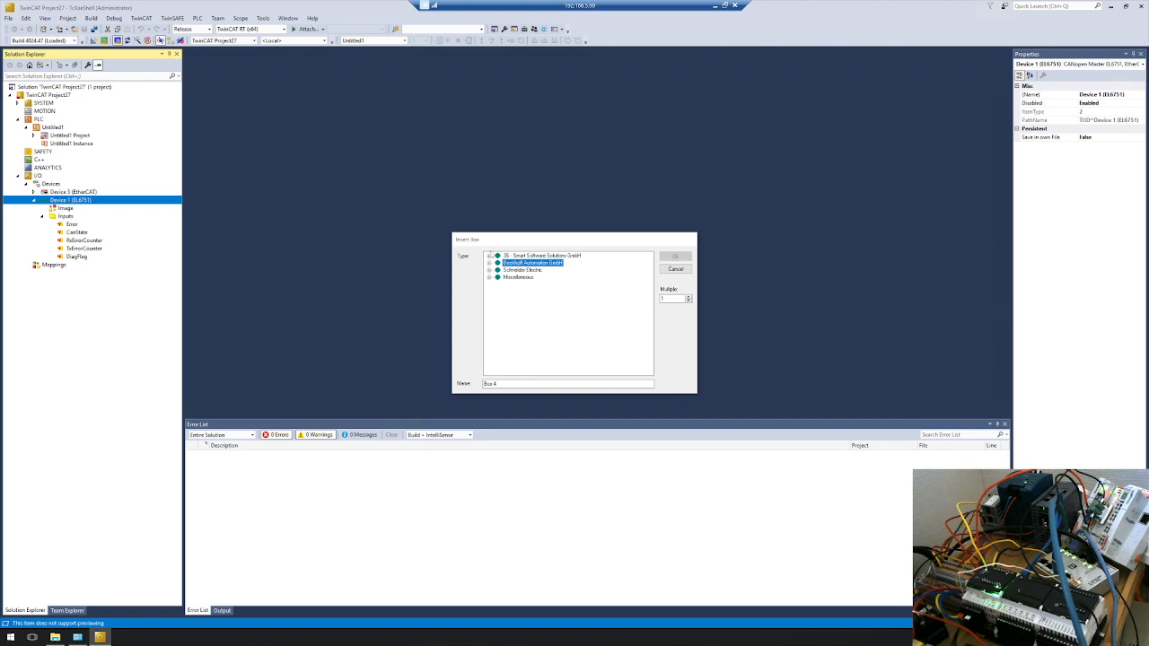
pyautogui.click(489, 257)
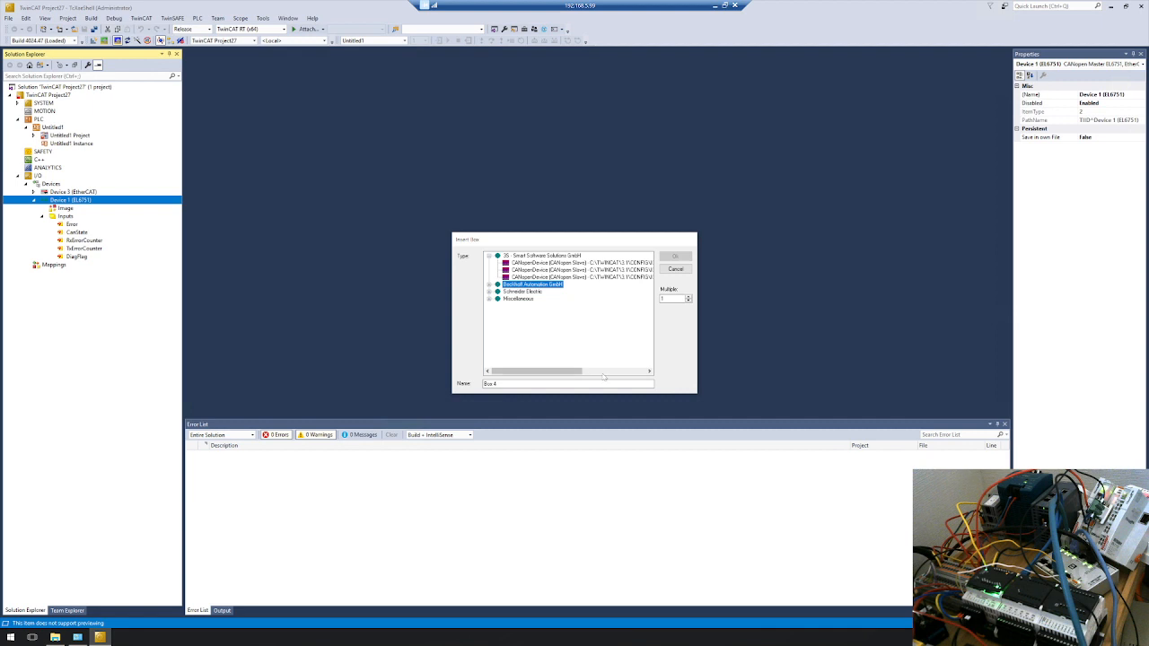
pyautogui.moveTo(578, 371); pyautogui.dragTo(641, 372)
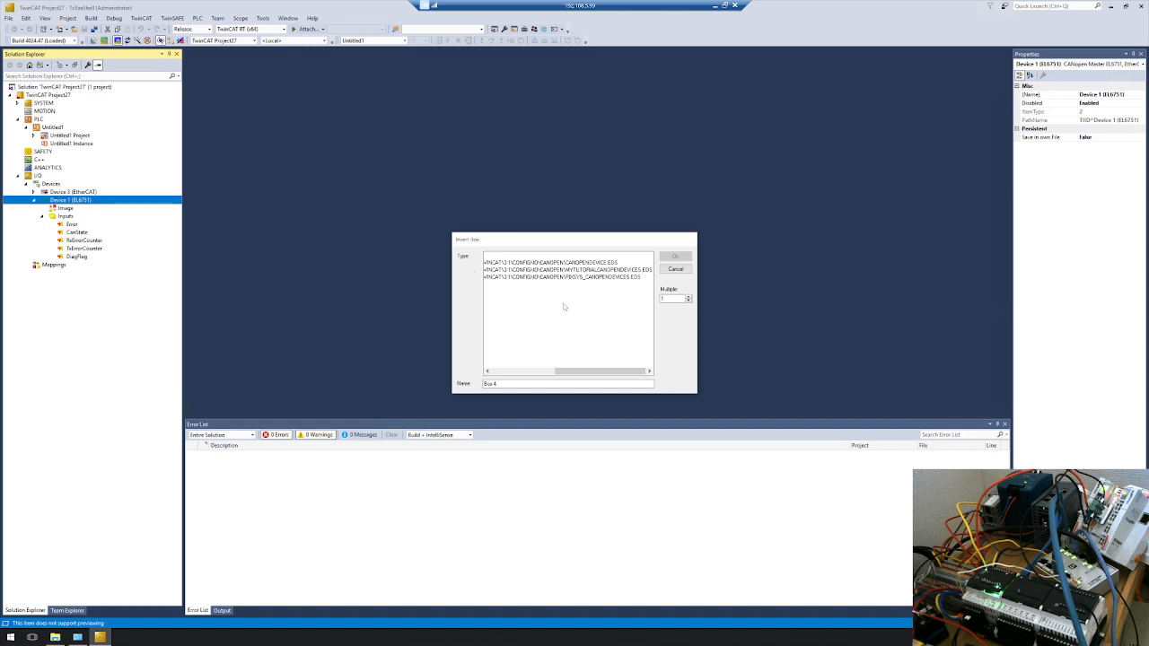
pyautogui.click(579, 263)
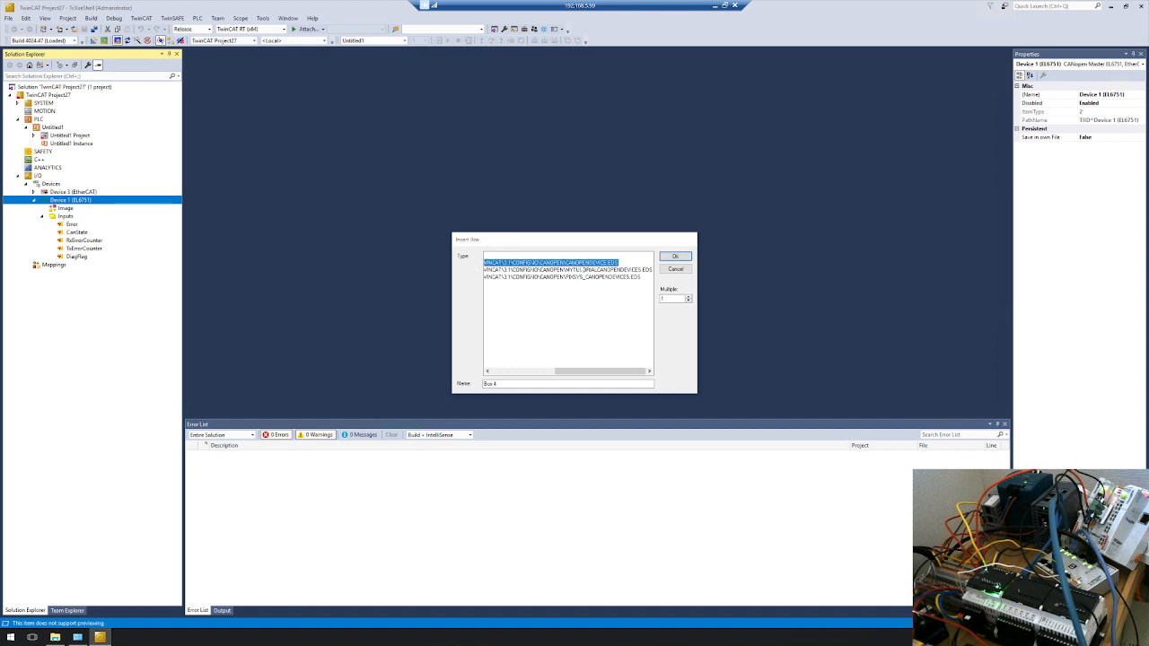
pyautogui.click(592, 270)
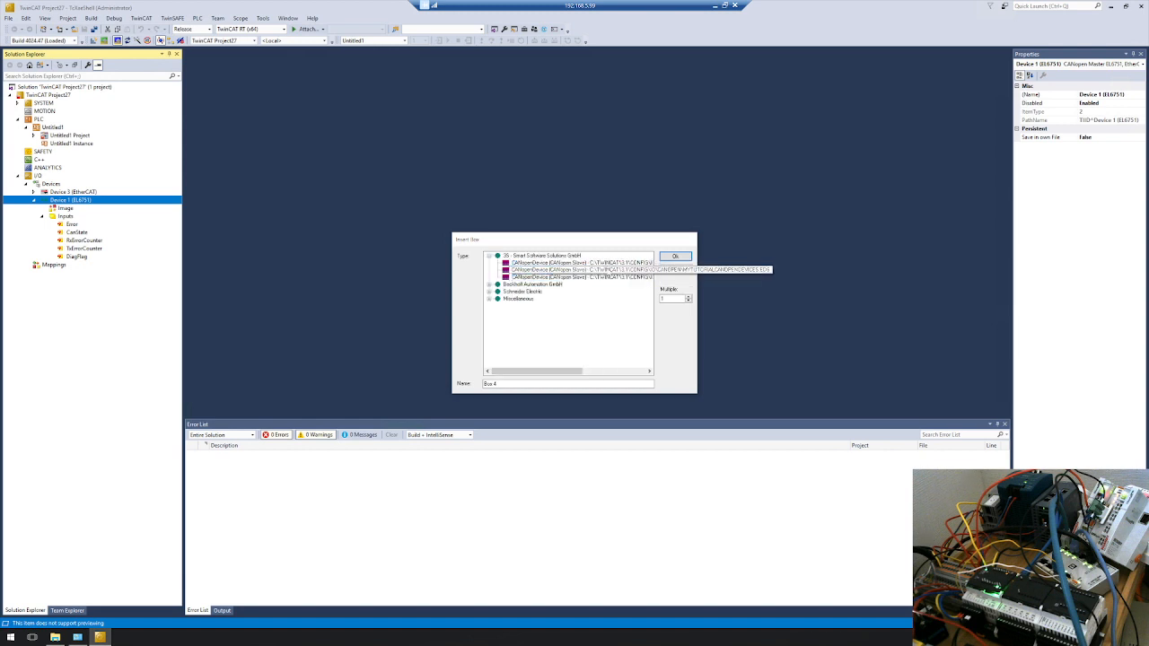
pyautogui.click(592, 270)
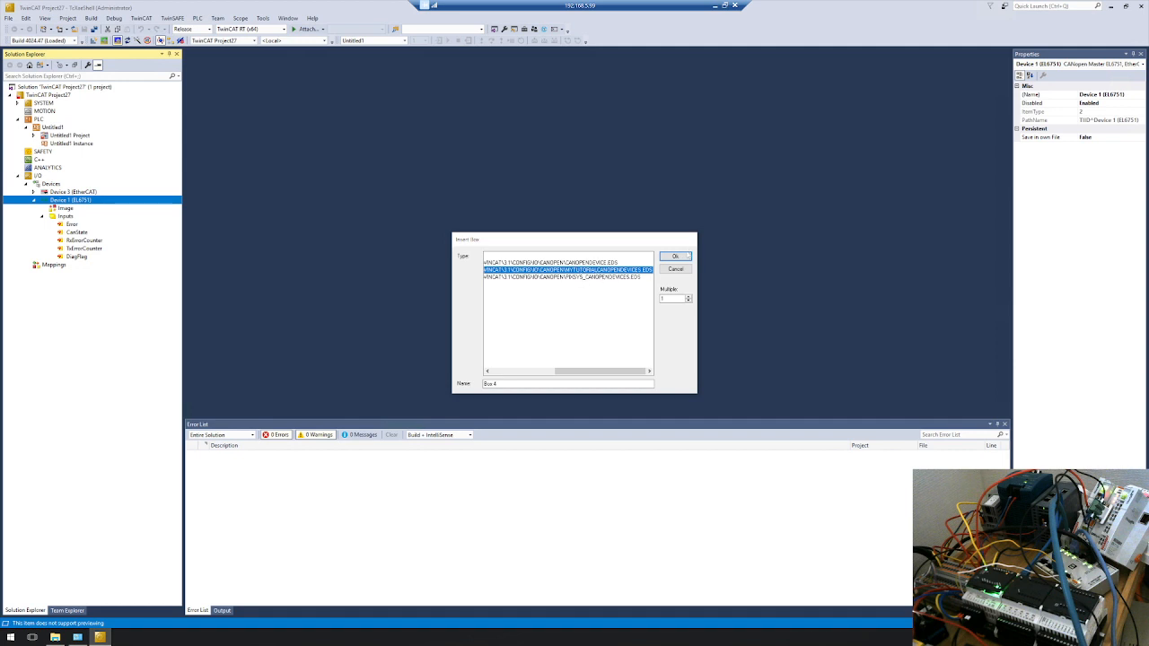
pyautogui.click(675, 257)
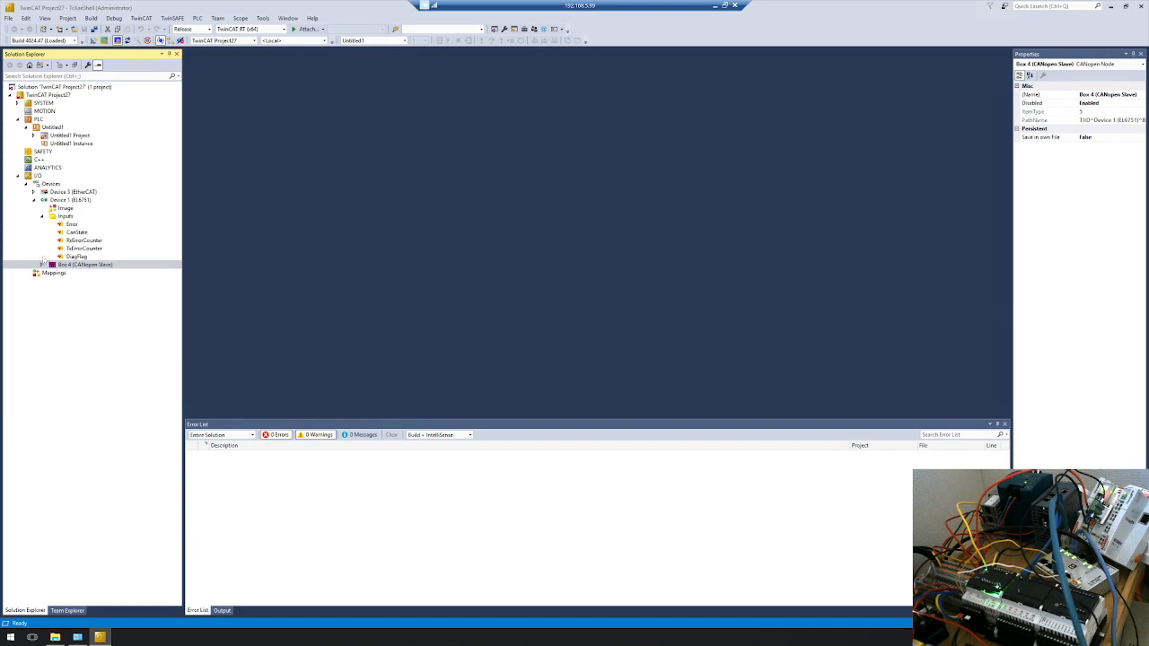
# Inspect the digital inputs in TxPDO 1 and the digital outputs in RxPDO 1 of the added CANopen slave box.
pyautogui.click(41, 265)
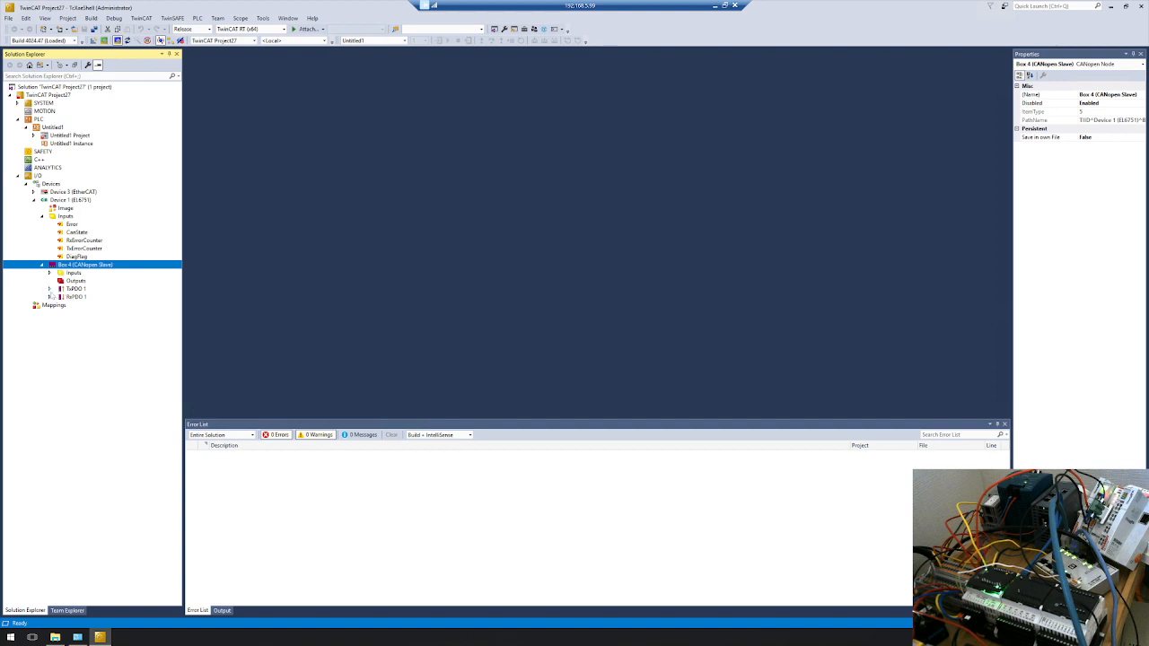
pyautogui.click(49, 289)
pyautogui.click(53, 297)
pyautogui.click(57, 297)
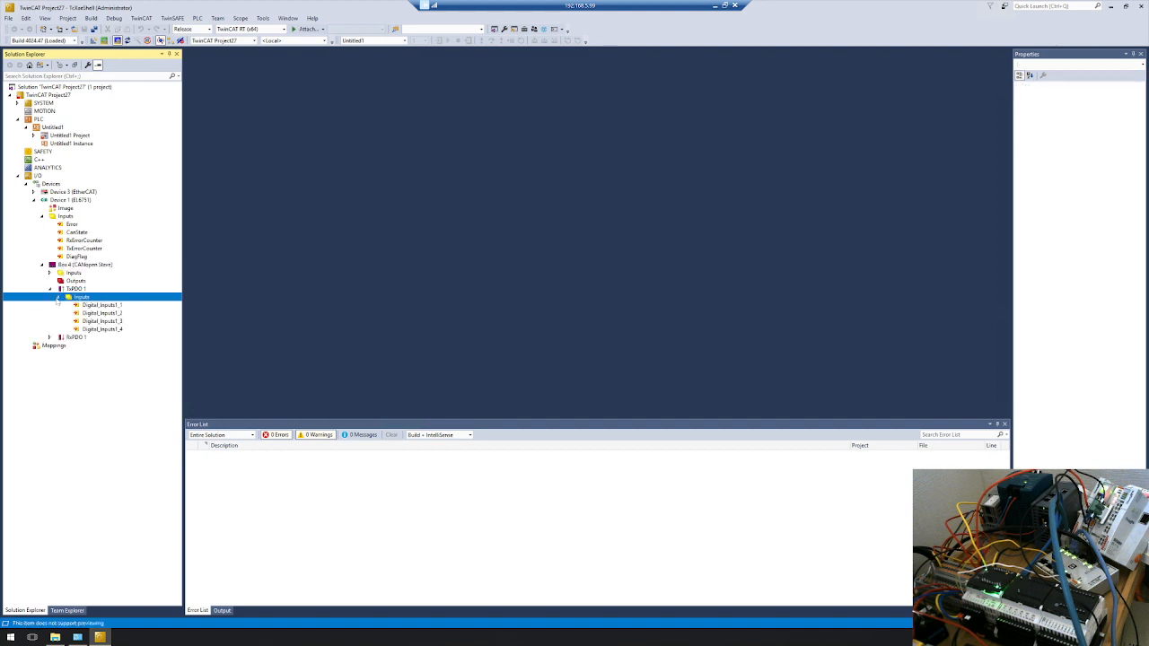
pyautogui.click(50, 338)
pyautogui.click(58, 345)
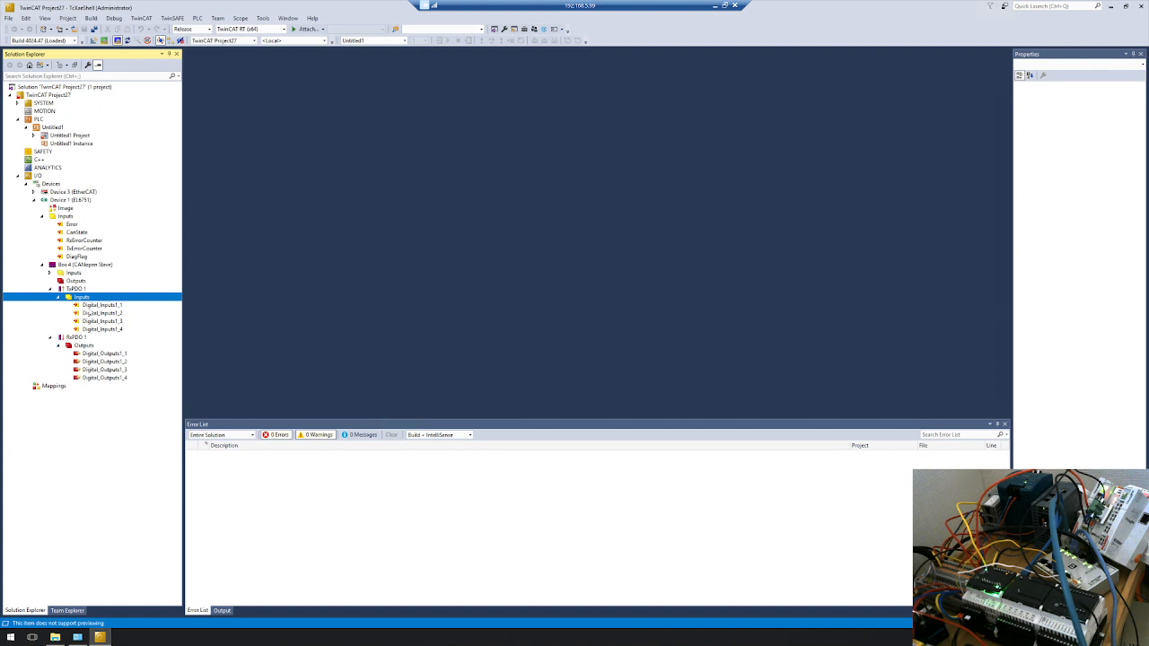
pyautogui.click(94, 306)
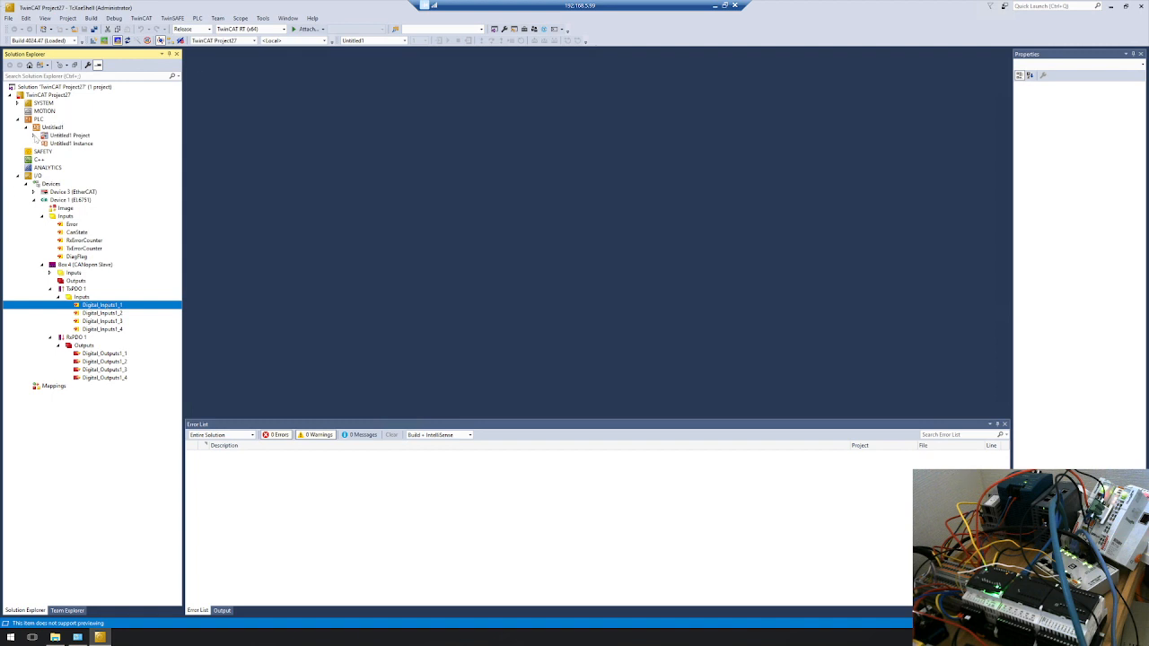
# Open the MAIN program of the Untitled1 PLC project and insert blank lines inside its VAR block.
pyautogui.click(34, 135)
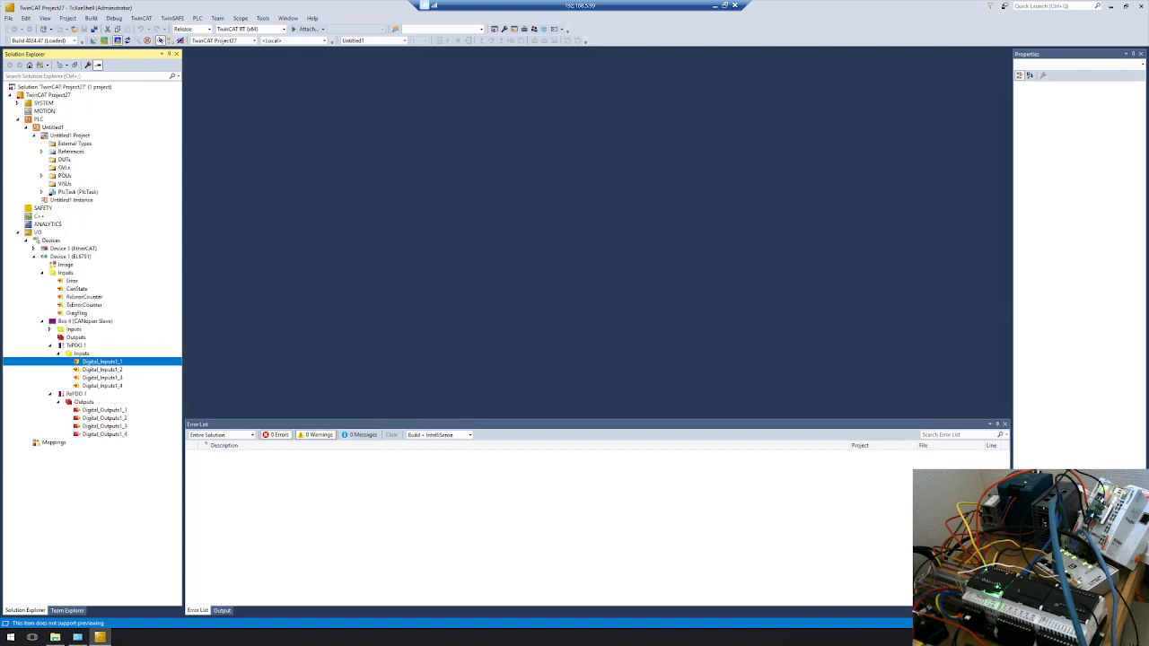
pyautogui.click(41, 175)
pyautogui.doubleClick(116, 189)
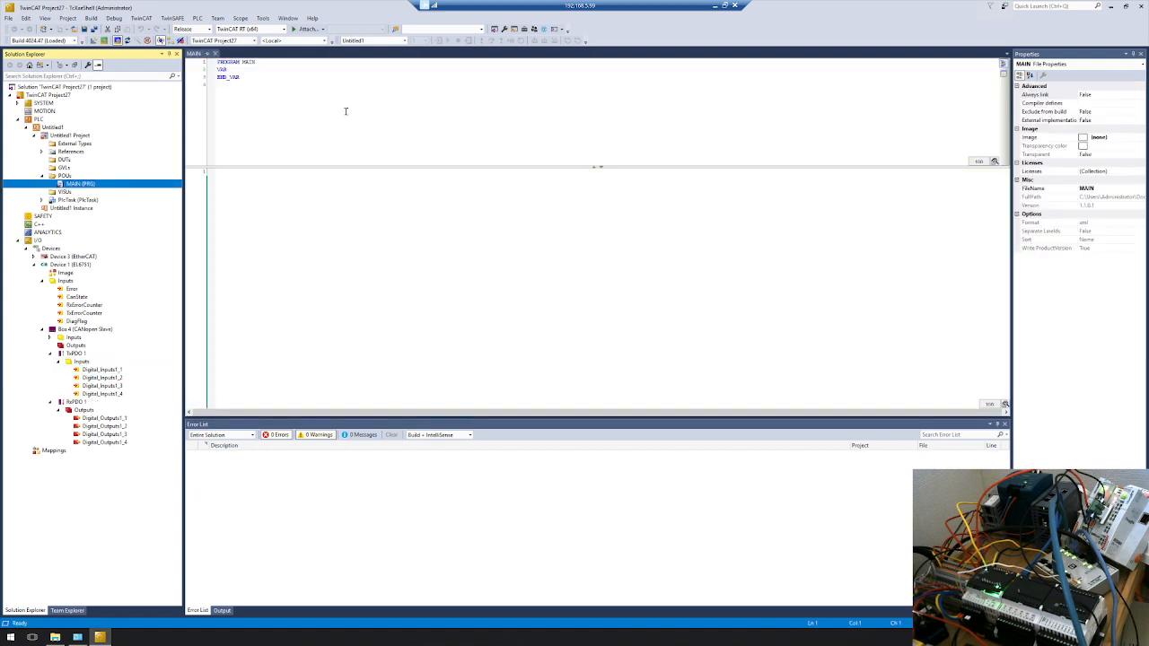
pyautogui.click(274, 76)
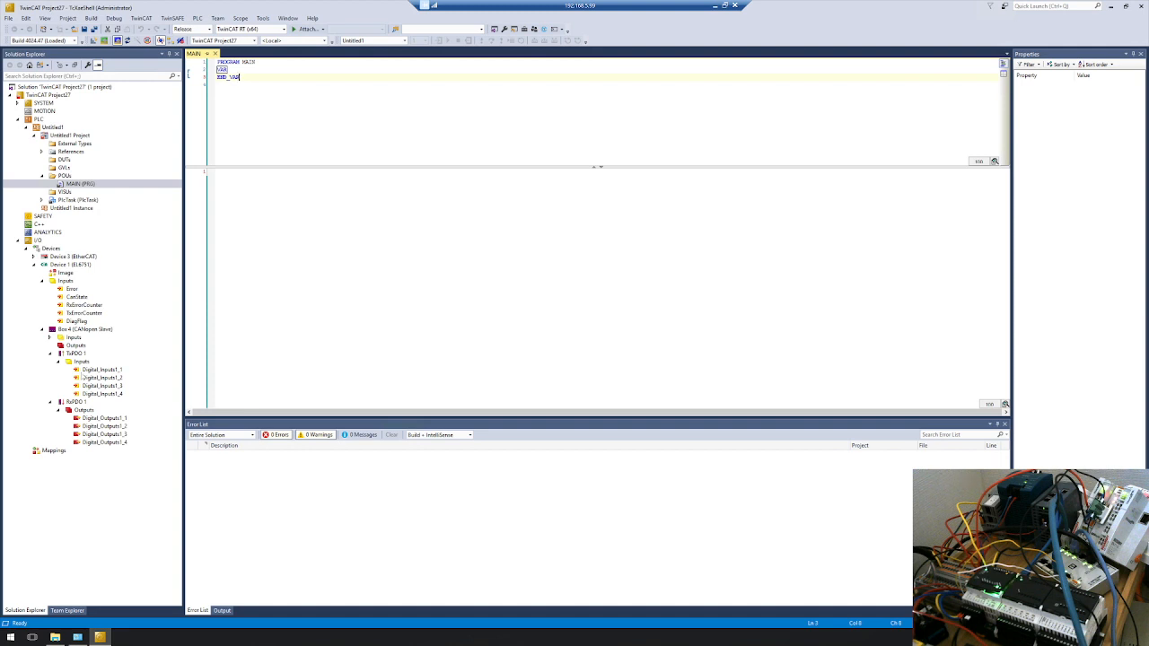
pyautogui.click(250, 69)
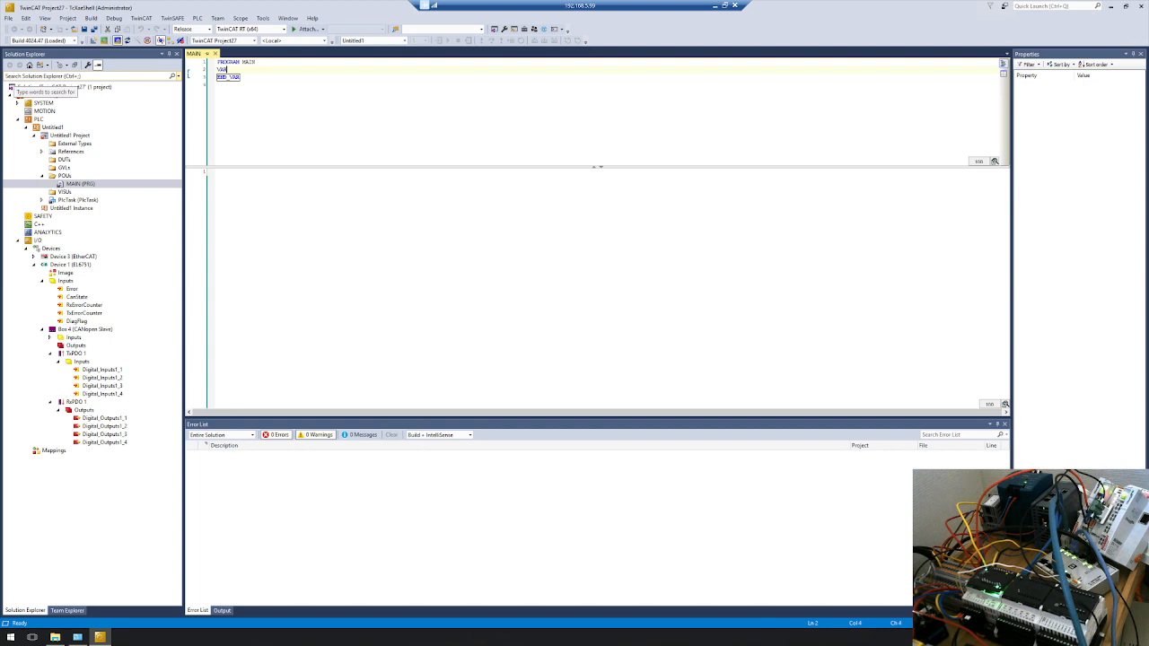
pyautogui.press('Return')
pyautogui.press('Return')
pyautogui.press('Return')
pyautogui.press('Return')
pyautogui.press('Tab')
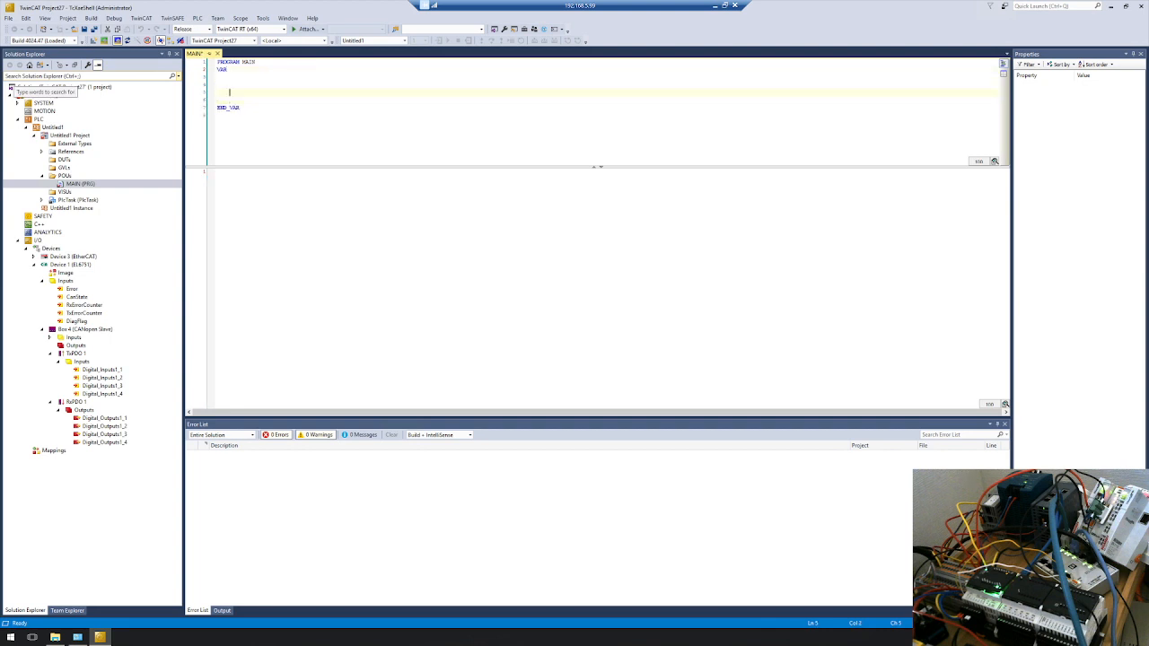
# Declare InputData at %I* as an array of INT in MAIN and save the program.
pyautogui.write('InputData at %')
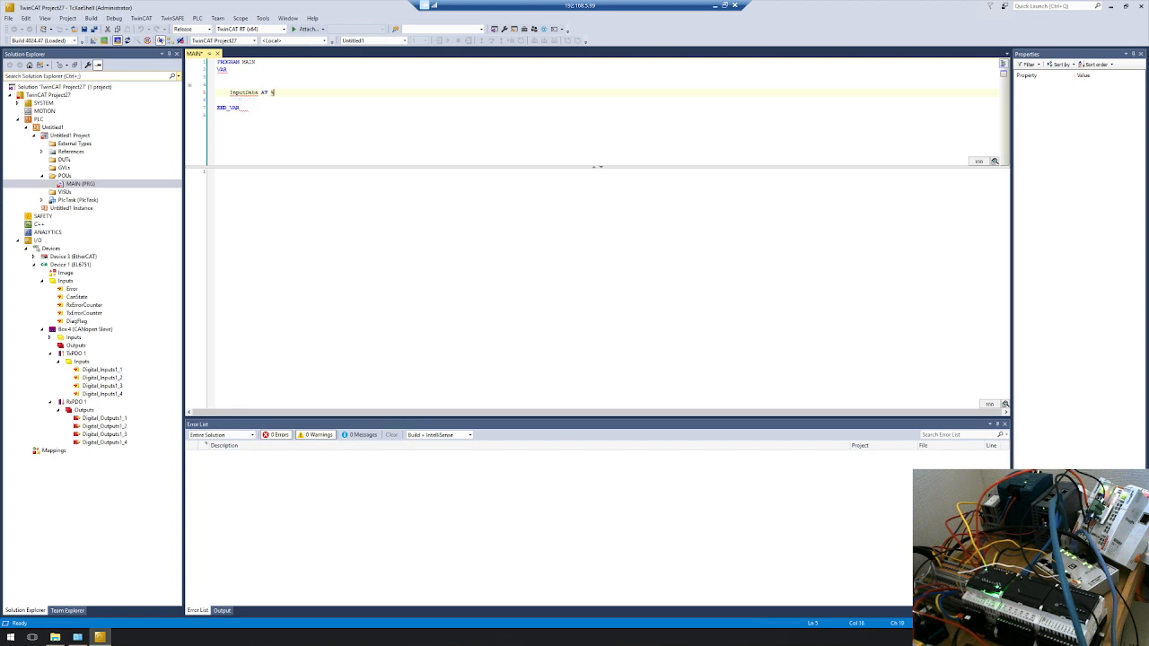
pyautogui.write('I*:ARRAY[0..1] OF om')
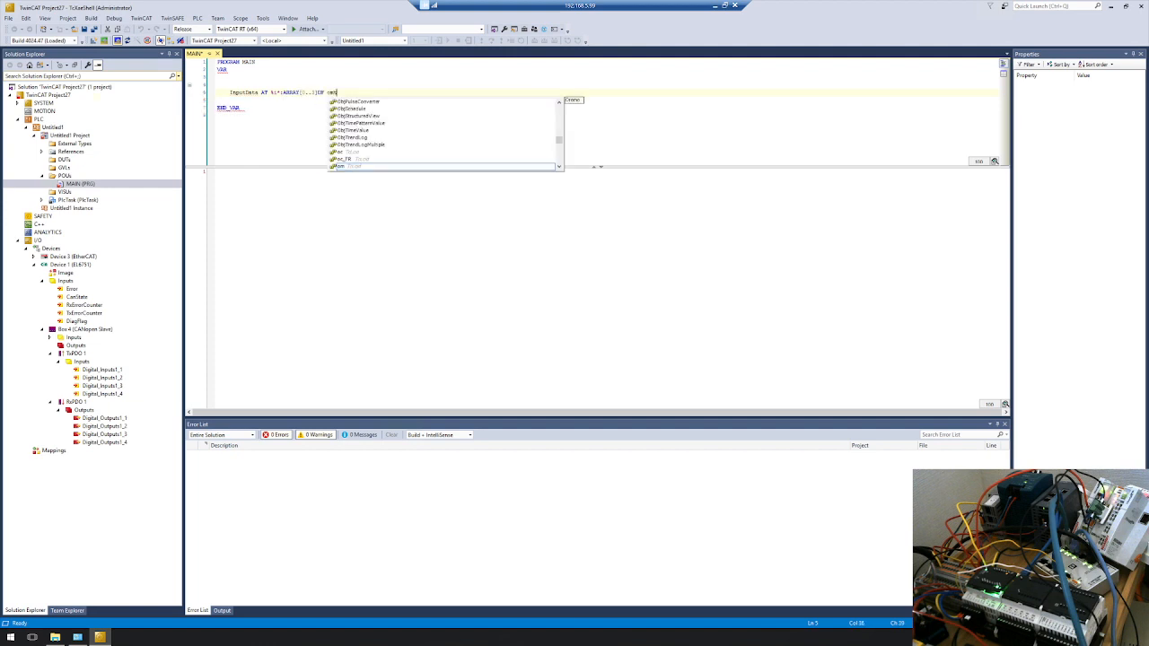
pyautogui.press('BackSpace')
pyautogui.press('BackSpace')
pyautogui.write('INT;')
pyautogui.press('Return')
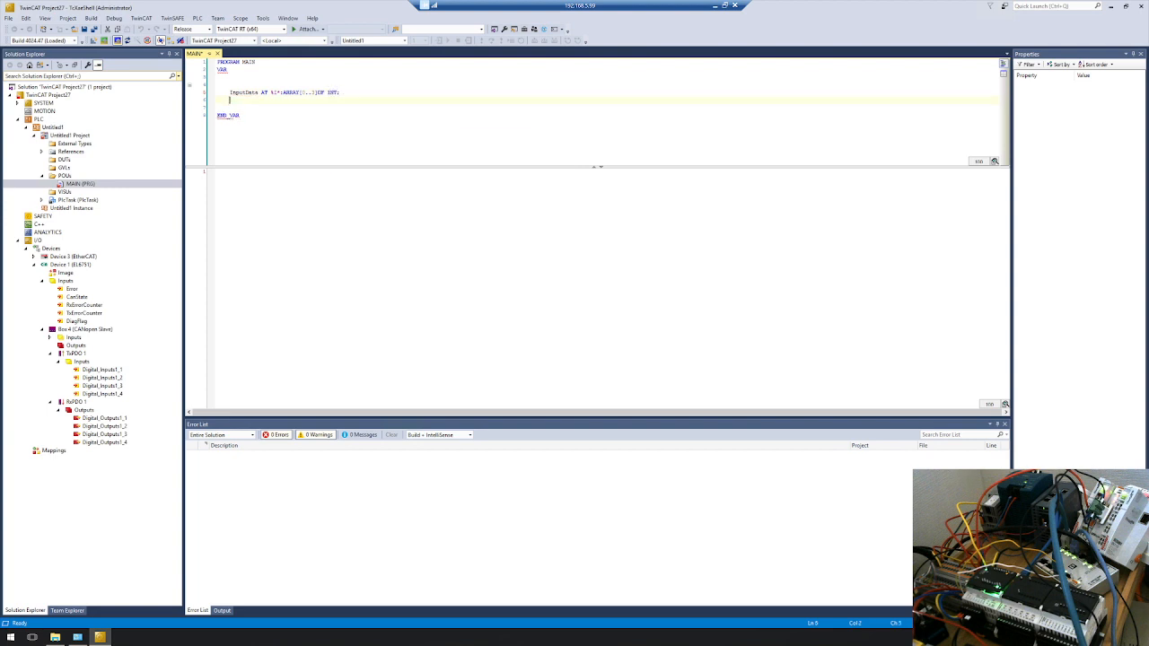
pyautogui.hotkey('ctrl', 's')
# Duplicate the InputData declaration on the line directly below it.
pyautogui.moveTo(229, 92); pyautogui.dragTo(344, 92)
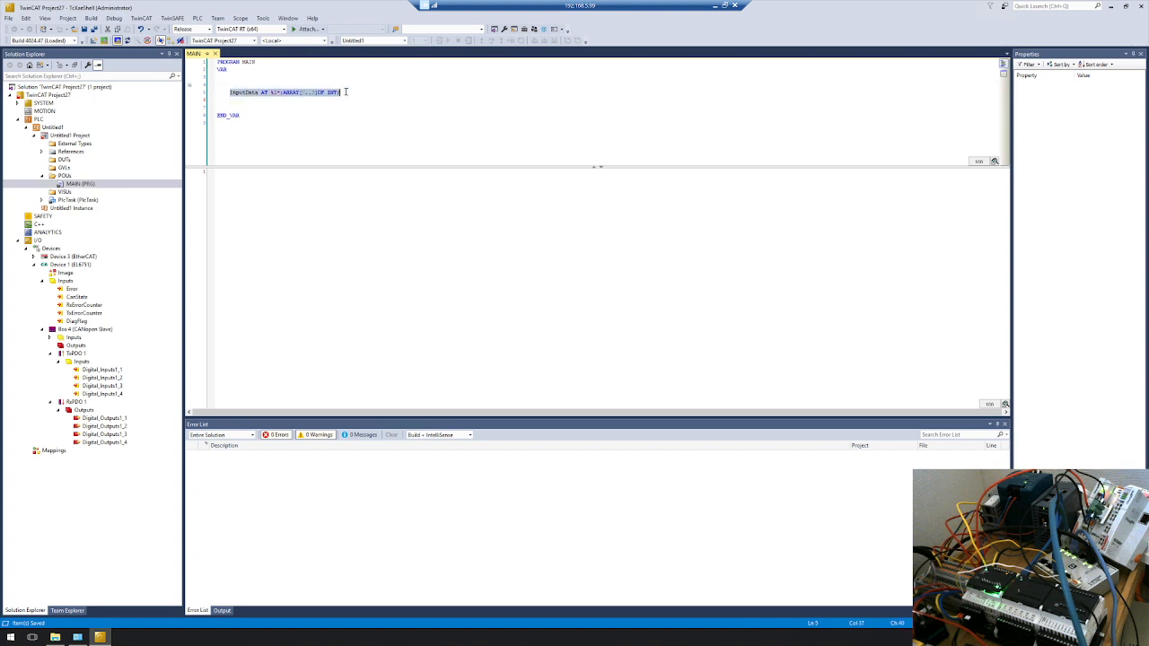
pyautogui.hotkey('ctrl', 'c')
pyautogui.click(276, 103)
pyautogui.hotkey('ctrl', 'v')
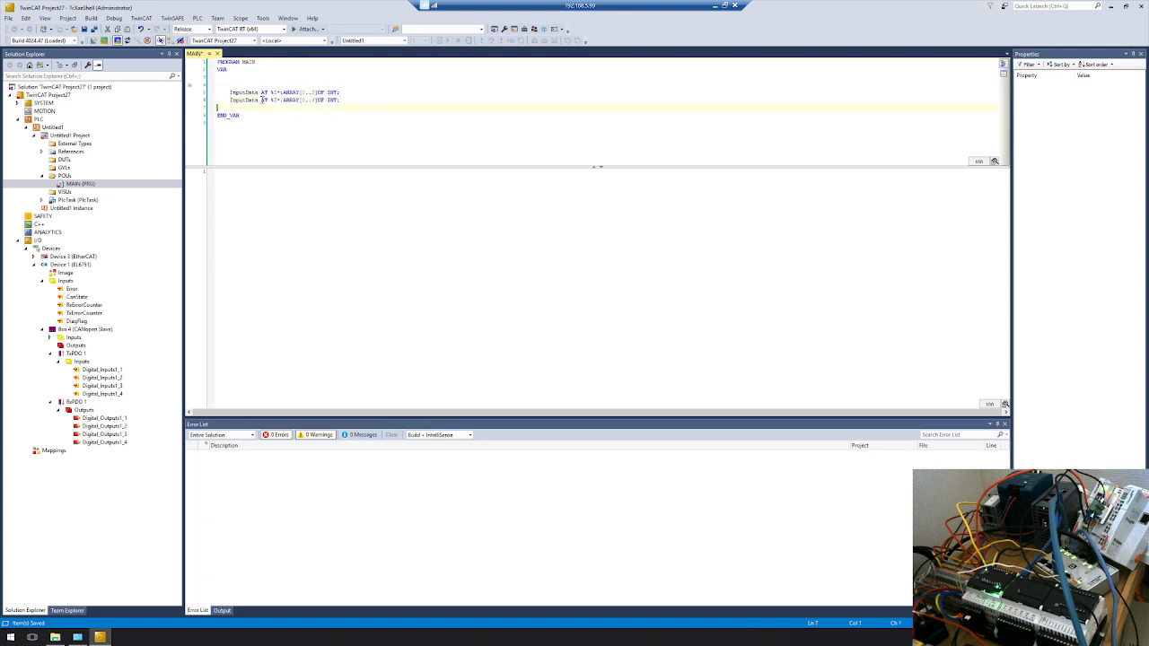
# Rename the duplicated array declaration for output data and change its address to %Q*.
pyautogui.press('Up')
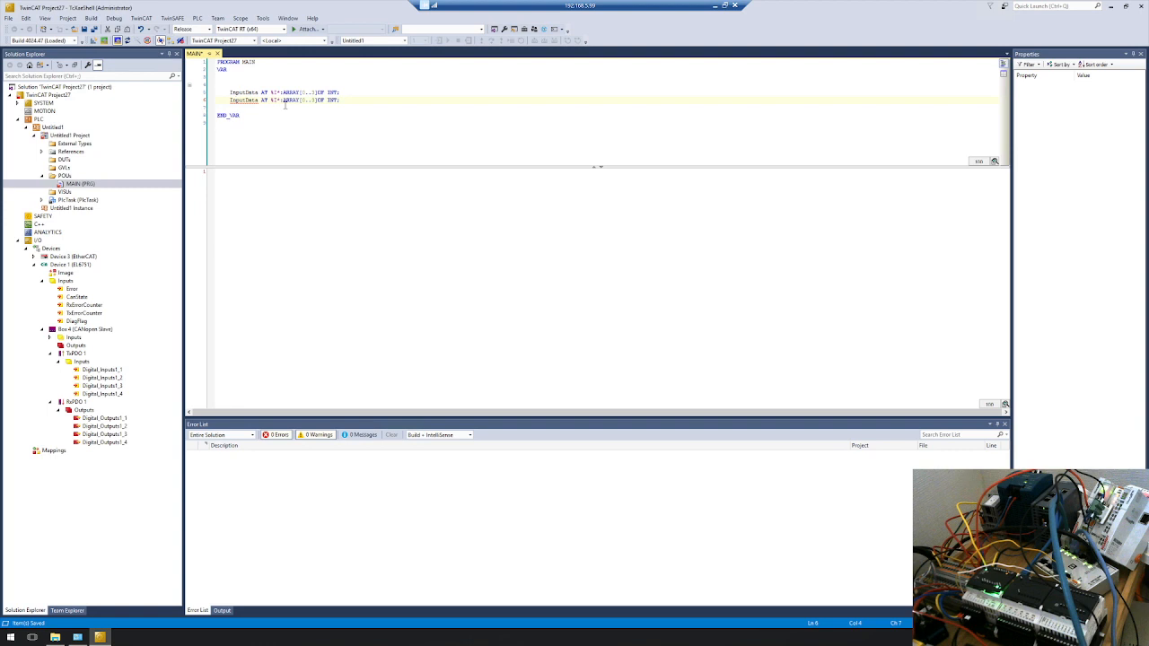
pyautogui.press('BackSpace')
pyautogui.press('Escape')
pyautogui.press('BackSpace')
pyautogui.write('Q')
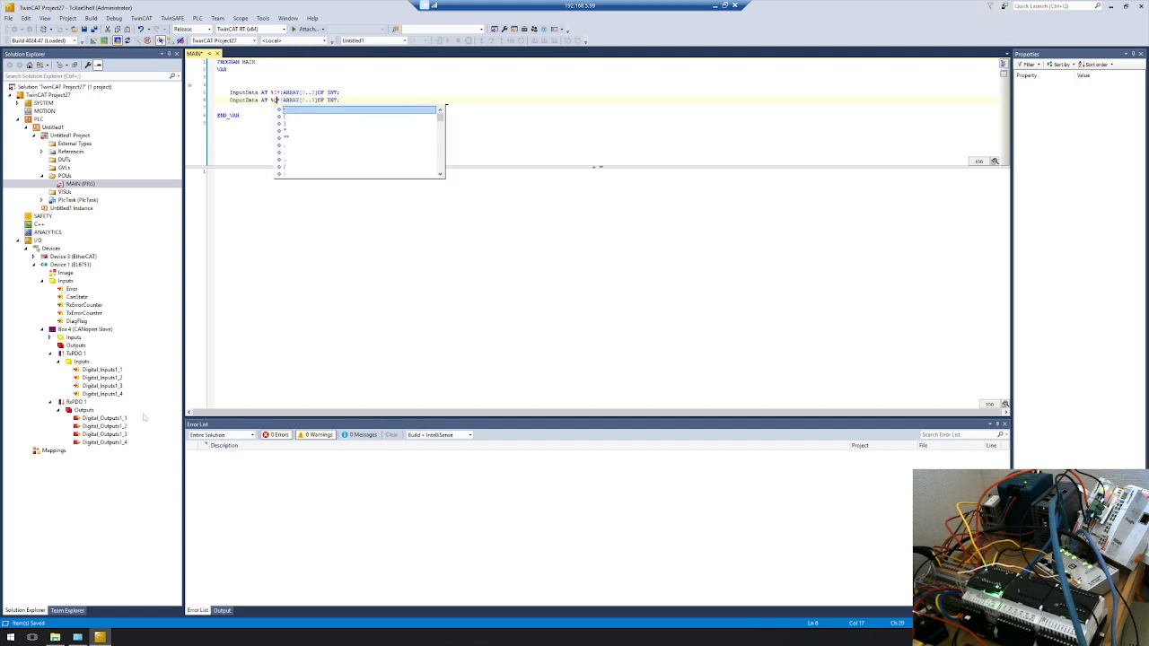
pyautogui.press('Escape')
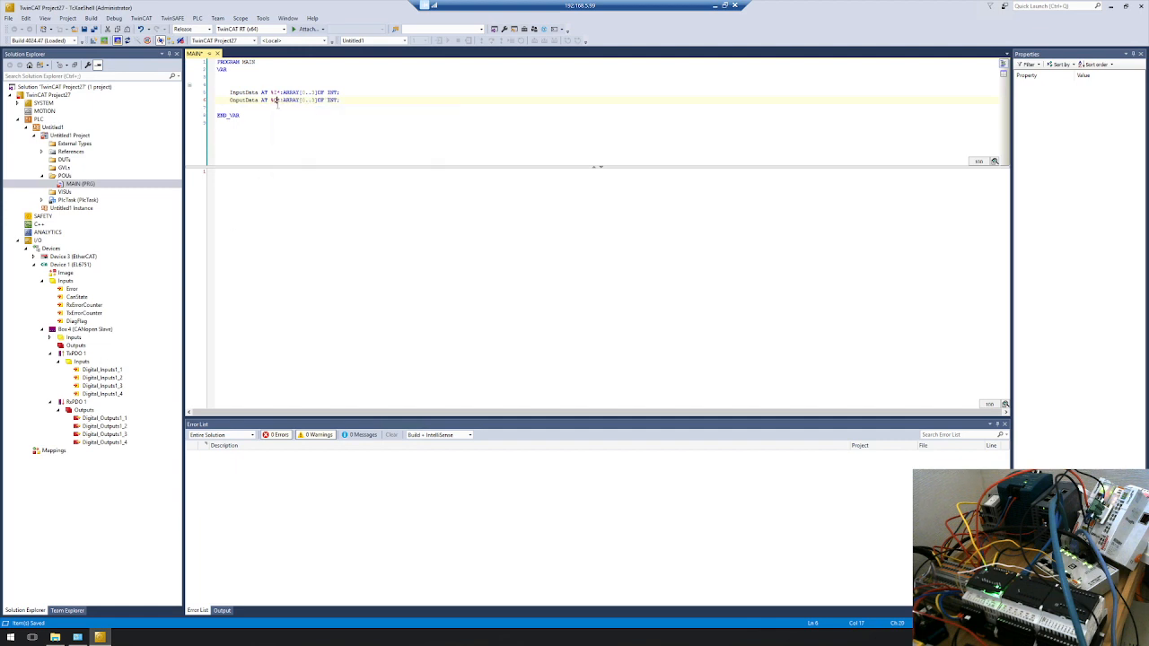
pyautogui.moveTo(359, 103); pyautogui.dragTo(337, 93)
pyautogui.click(339, 207)
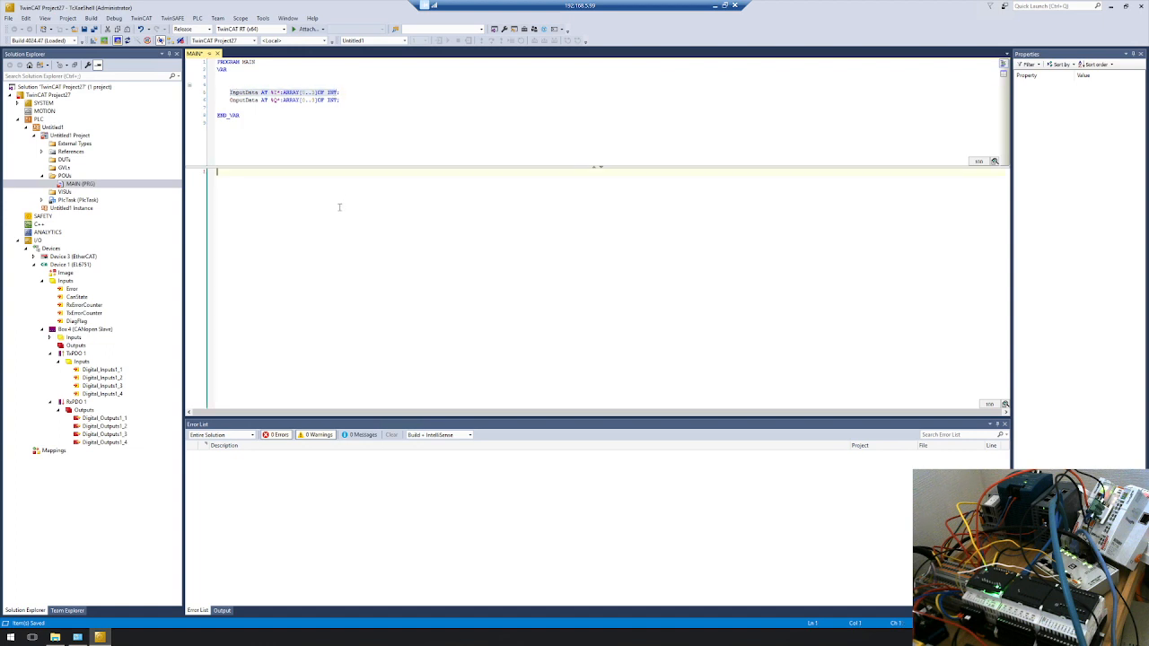
pyautogui.press('Return')
pyautogui.write('Outp')
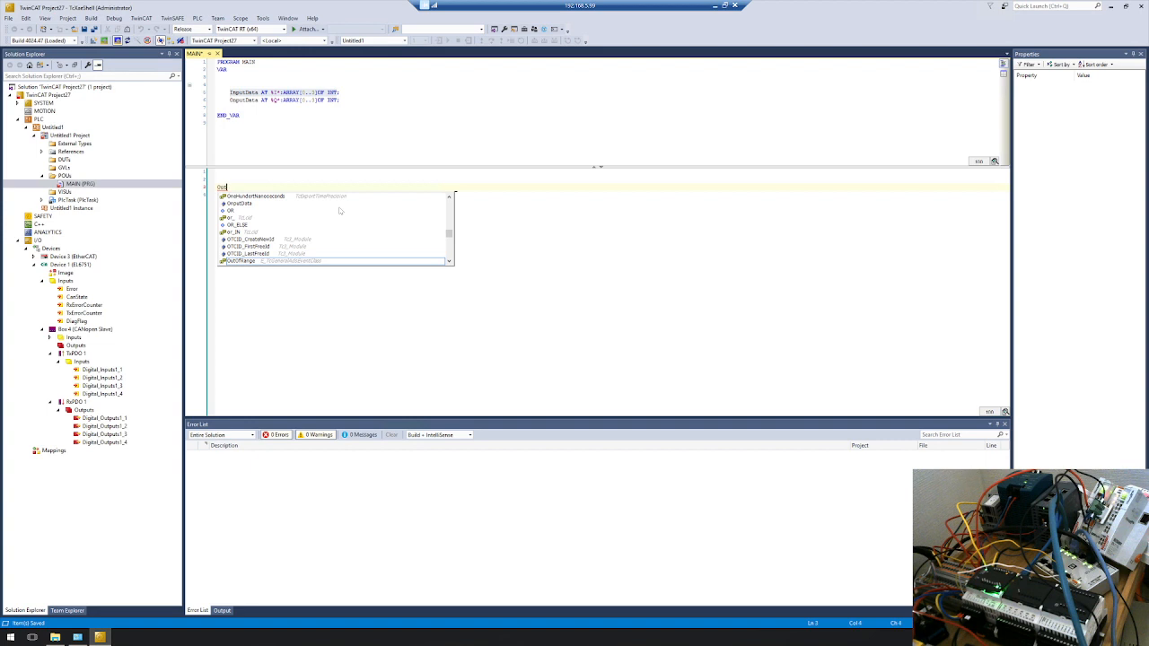
pyautogui.press('BackSpace')
pyautogui.press('BackSpace')
pyautogui.write('utpu')
pyautogui.press('BackSpace')
pyautogui.press('BackSpace')
pyautogui.press('BackSpace')
pyautogui.press('BackSpace')
pyautogui.press('BackSpace')
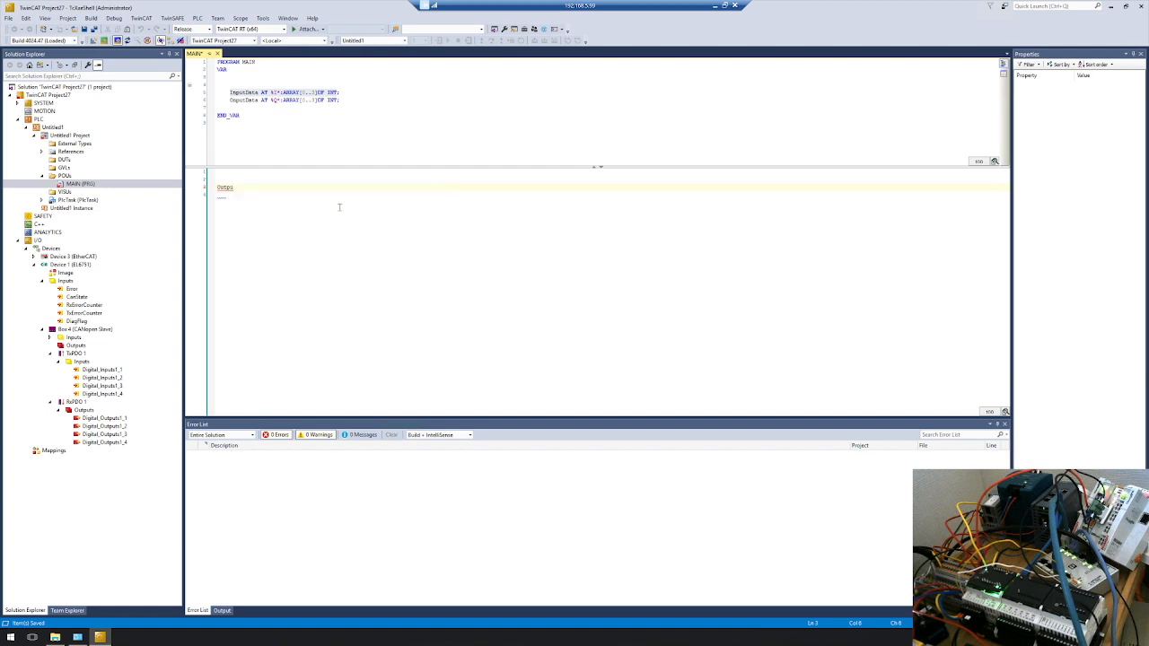
pyautogui.press('BackSpace')
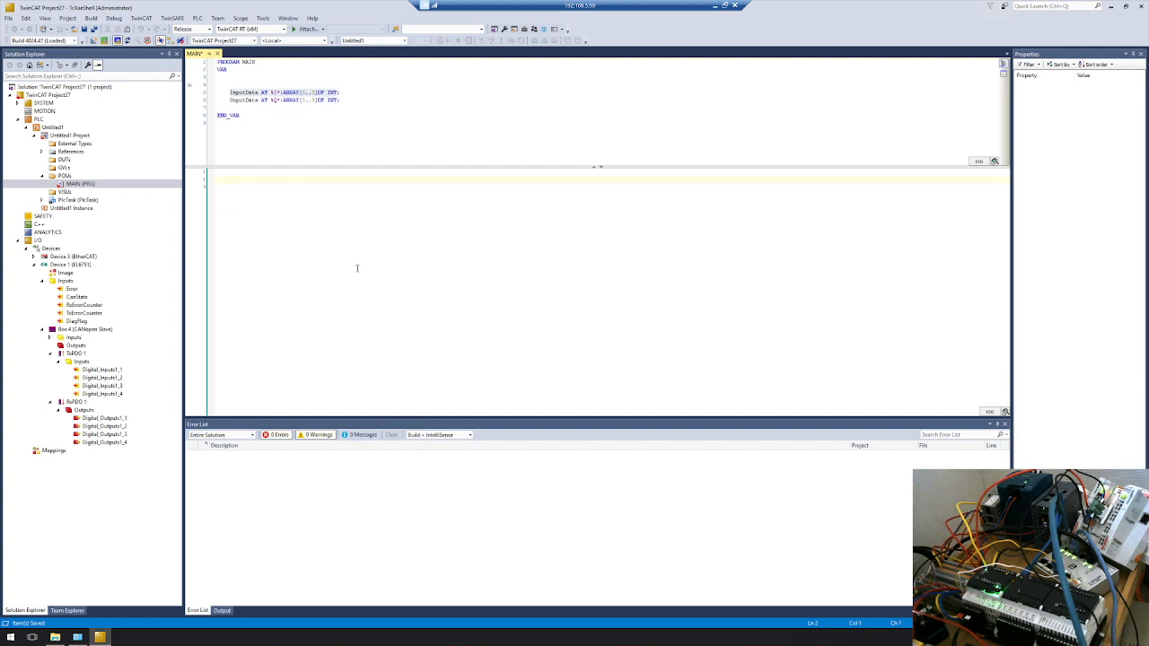
# Correct the output array's name to outputData, add the statement outputData:=InputData; to the body of MAIN and save.
pyautogui.click(233, 100)
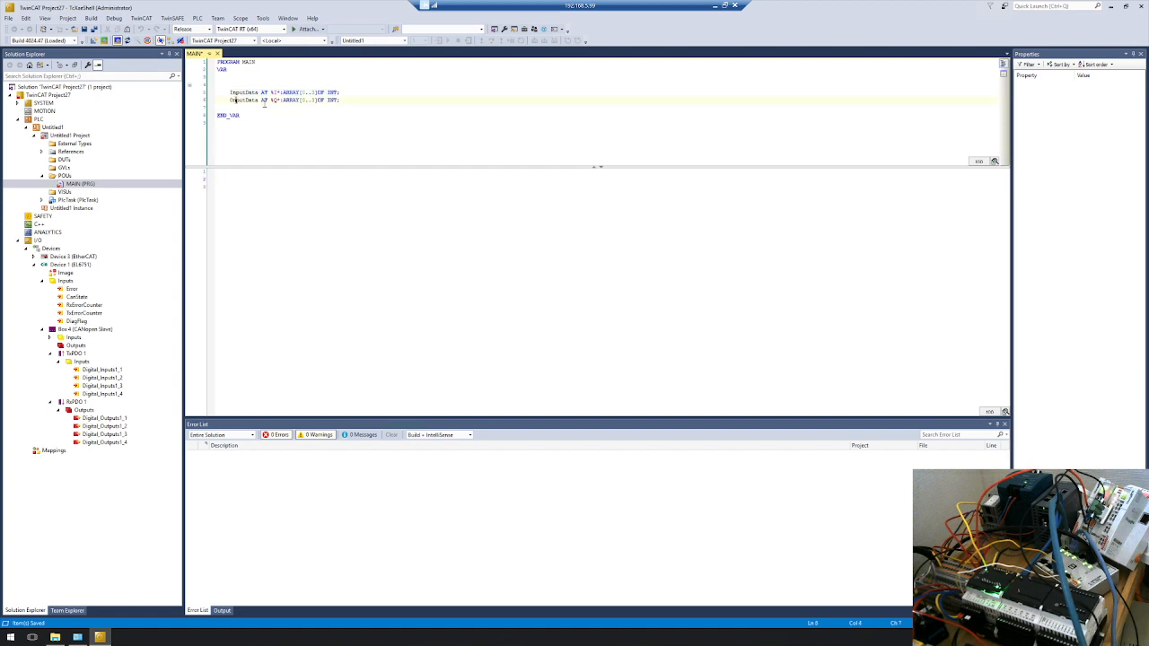
pyautogui.write('u')
pyautogui.hotkey('ctrl', 'w')
pyautogui.hotkey('ctrl', 'c')
pyautogui.click(248, 187)
pyautogui.hotkey('ctrl', 'v')
pyautogui.write(':=')
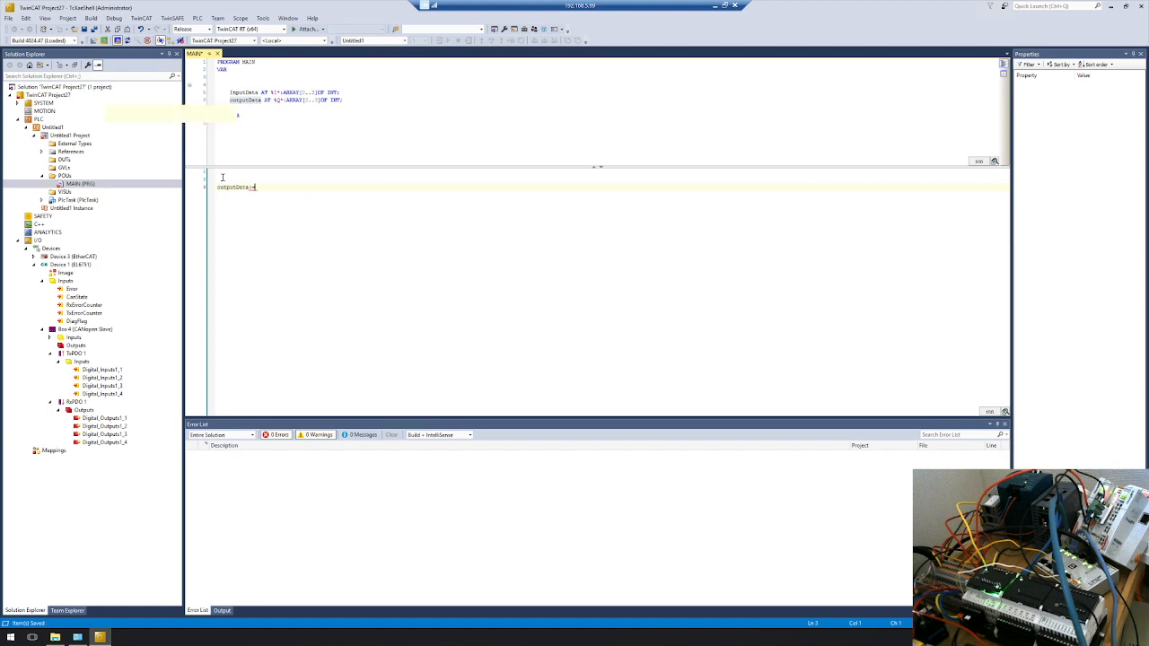
pyautogui.write('in')
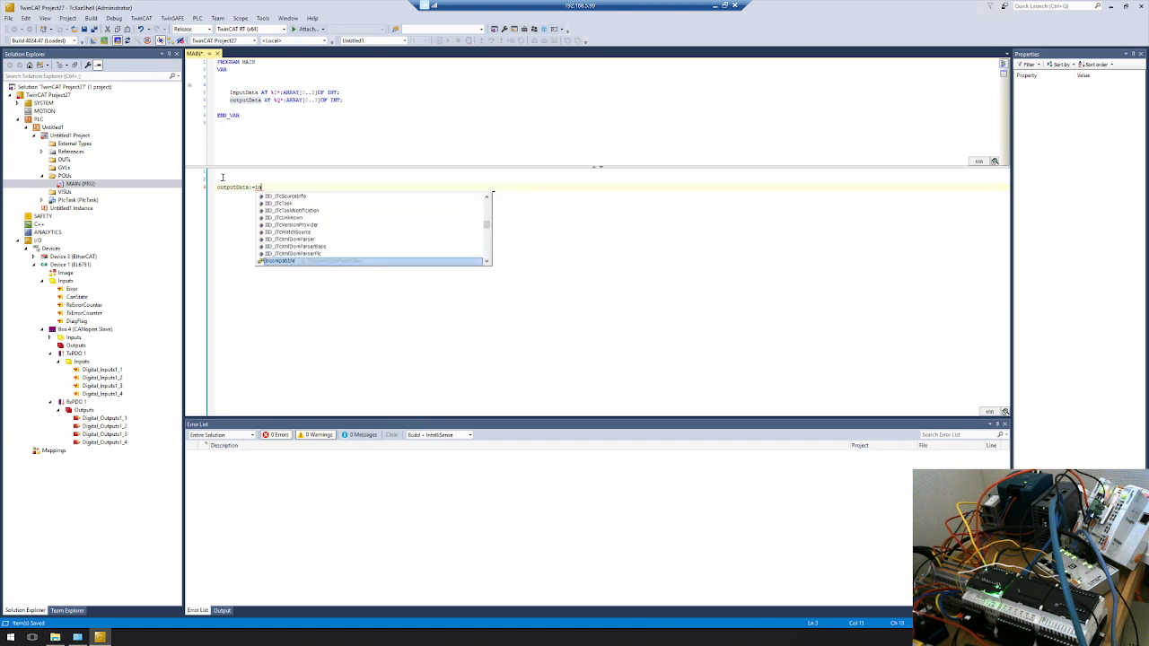
pyautogui.write('putData;')
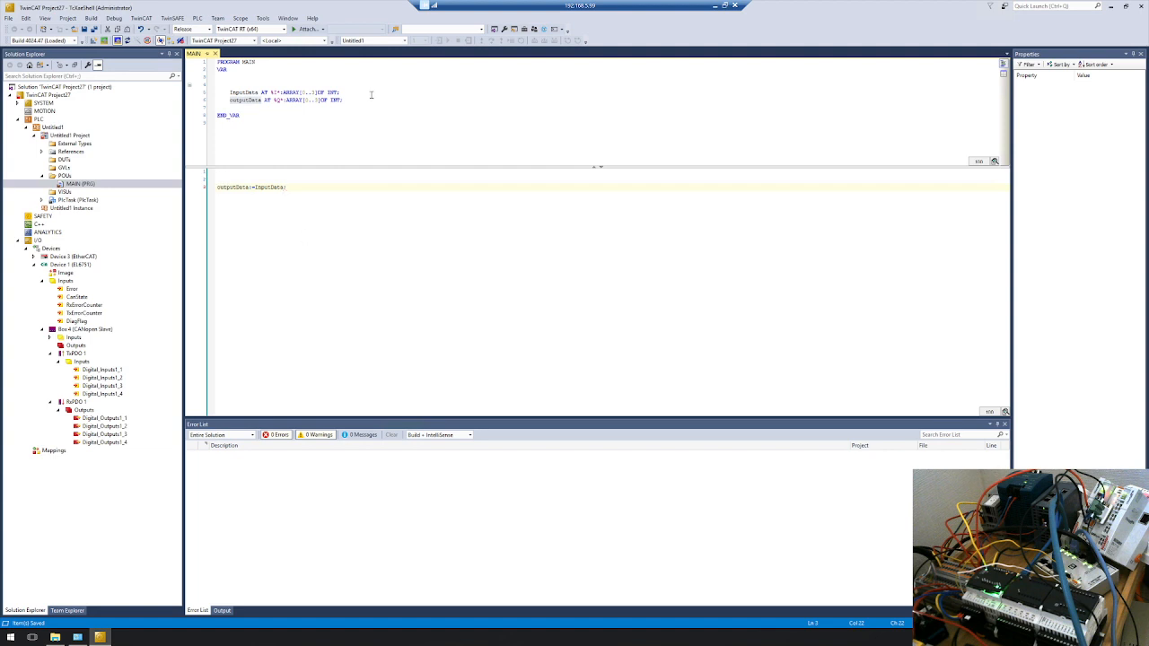
pyautogui.moveTo(368, 101); pyautogui.dragTo(385, 90)
pyautogui.click(419, 95)
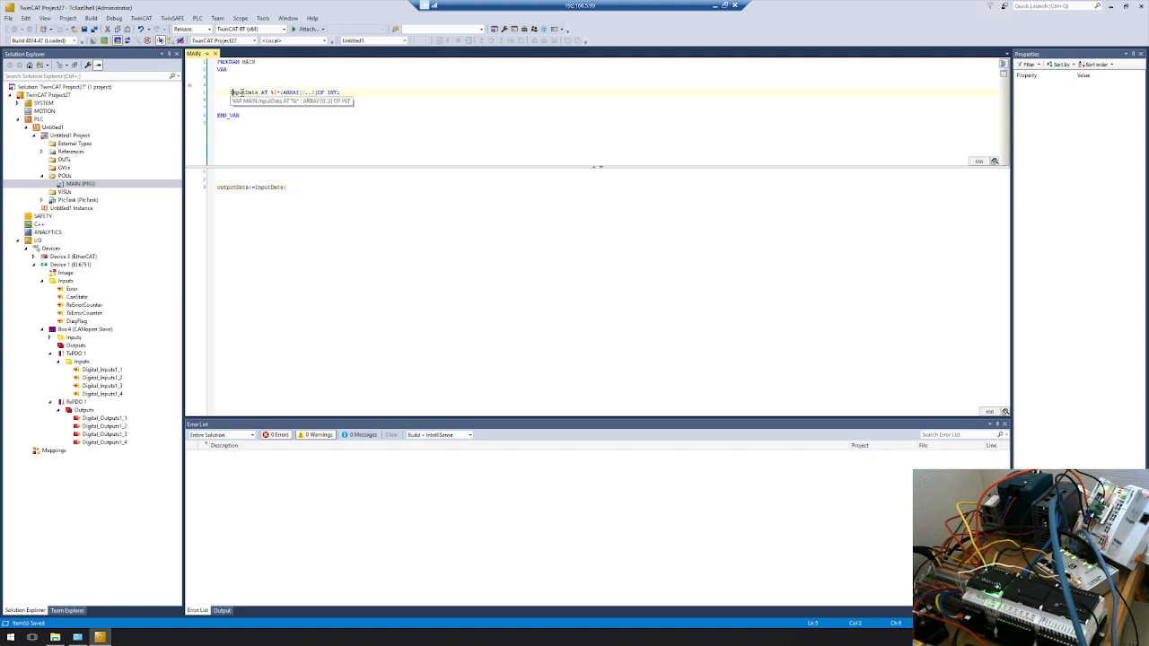
pyautogui.moveTo(231, 93); pyautogui.dragTo(347, 101)
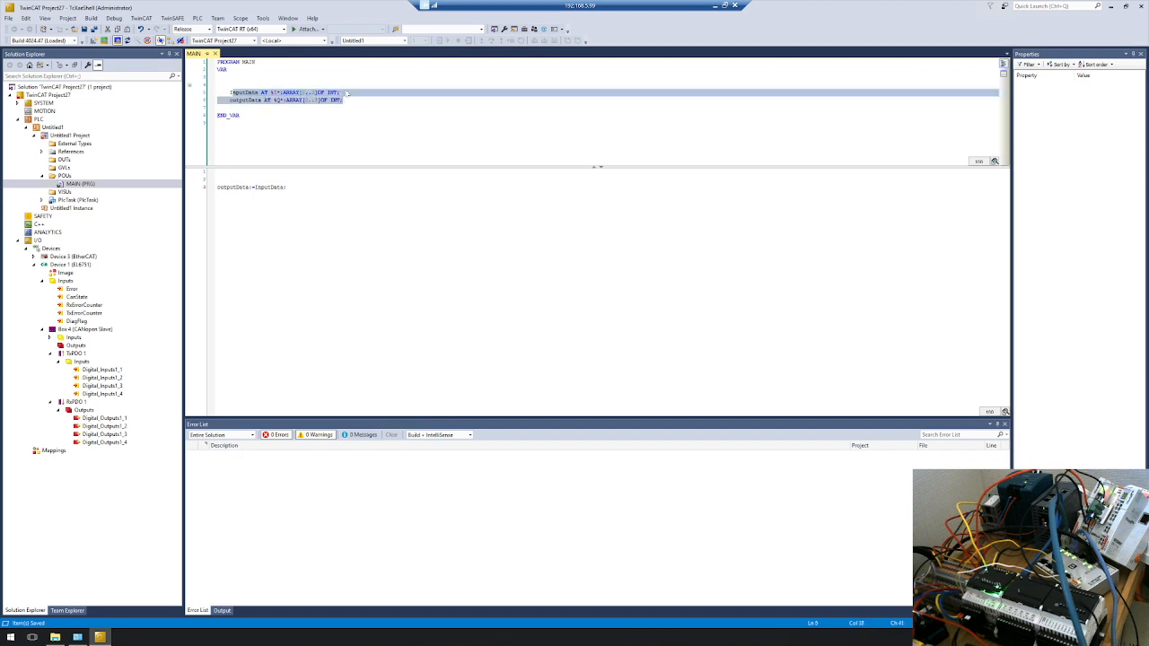
pyautogui.click(345, 91)
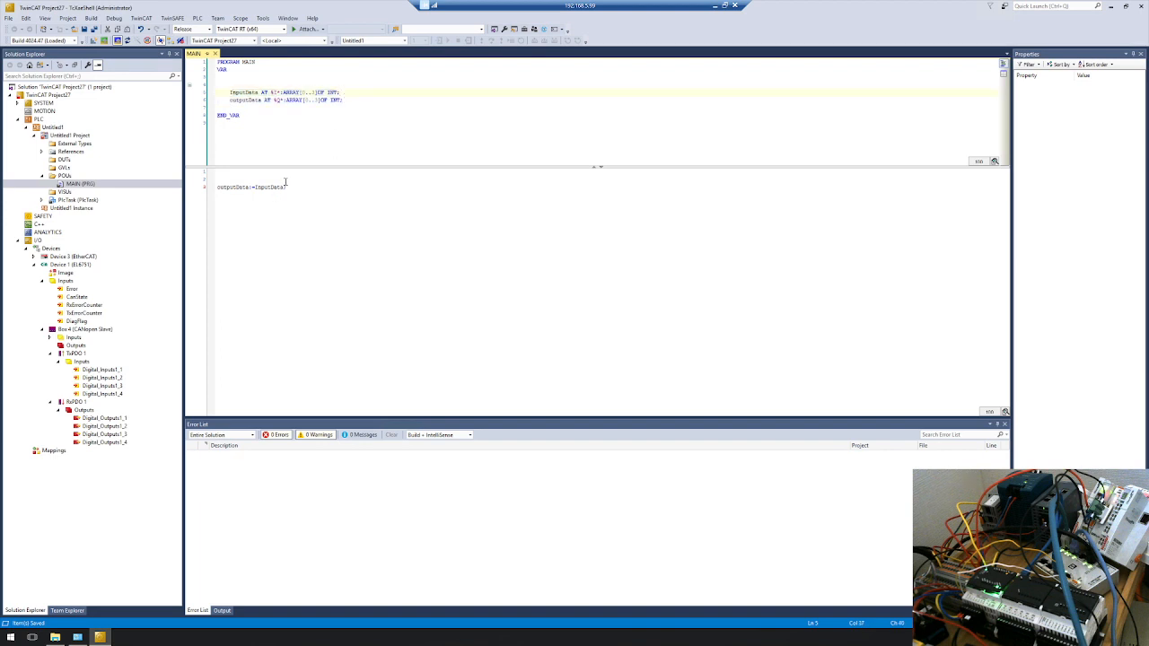
pyautogui.moveTo(238, 183)
pyautogui.click(394, 310)
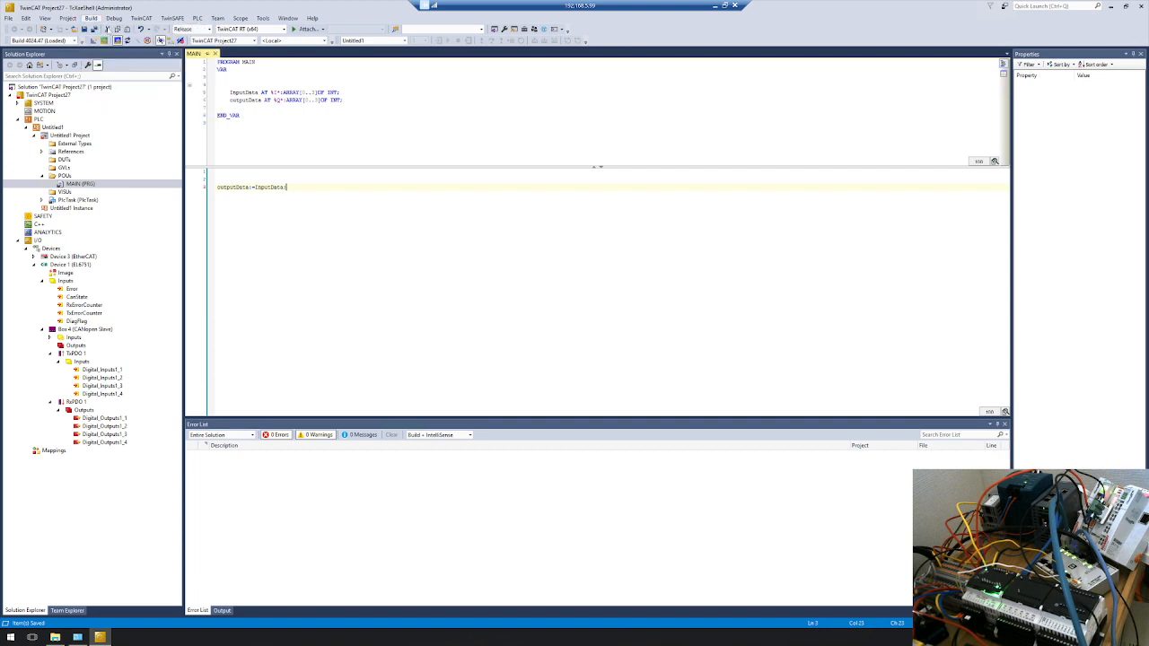
# Build the TwinCAT solution and acknowledge the device message.
pyautogui.click(91, 18)
pyautogui.click(97, 31)
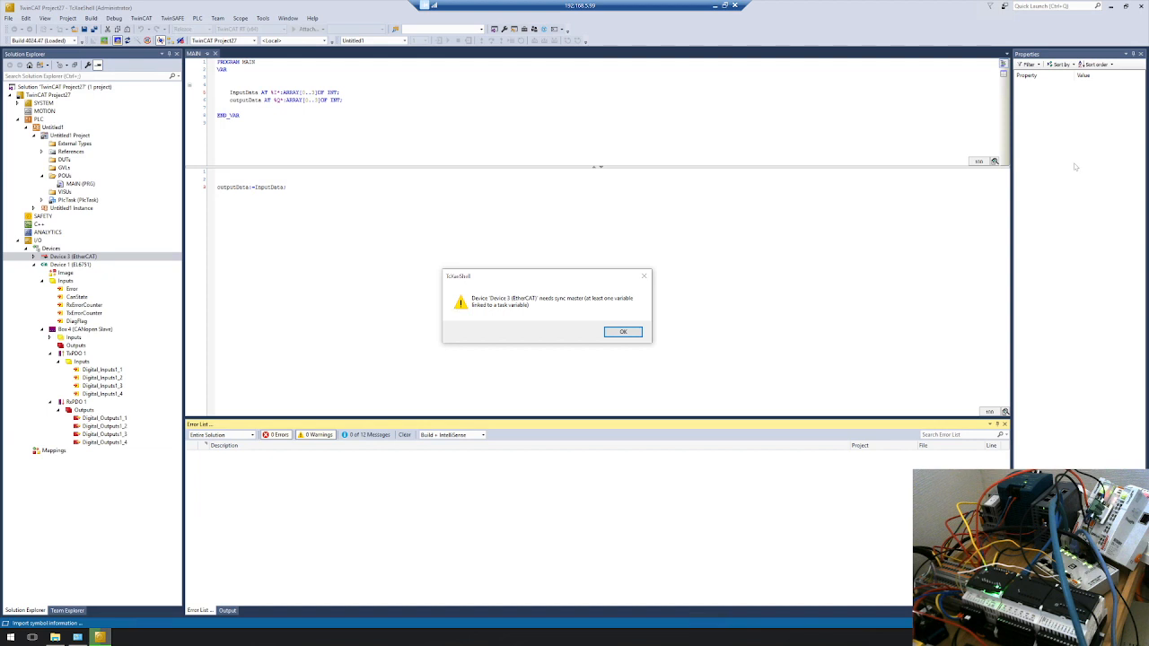
pyautogui.click(623, 331)
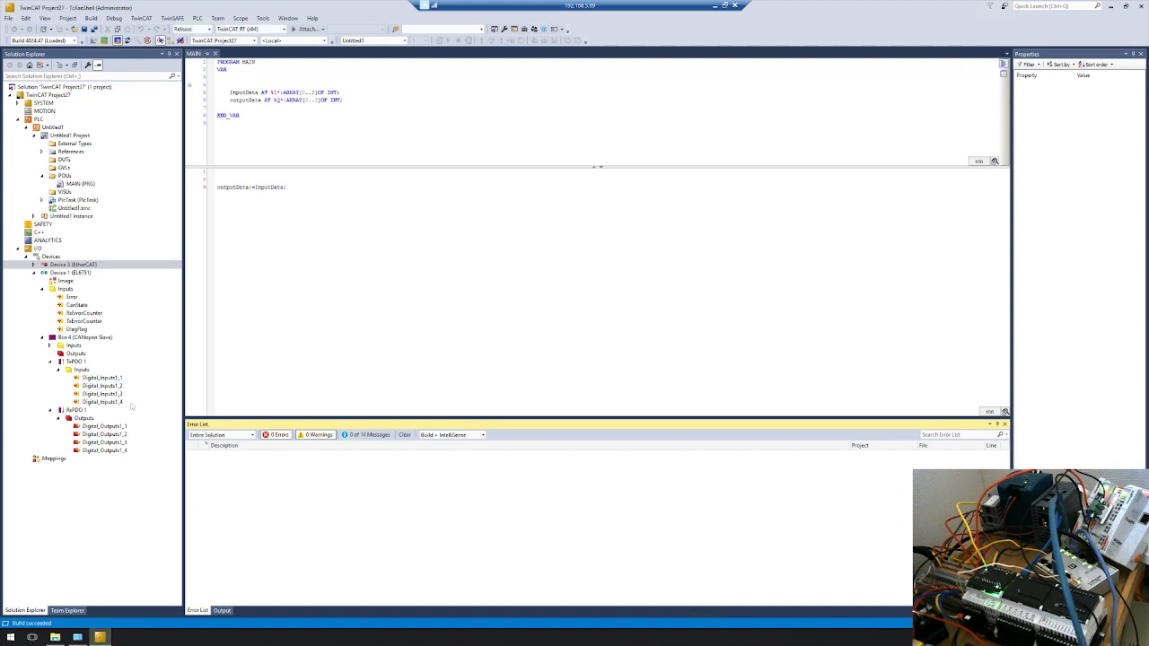
# Link all four Digital_Inputs1 variables of TxPDO 1 to MAIN.InputData with one multi link.
pyautogui.click(101, 369)
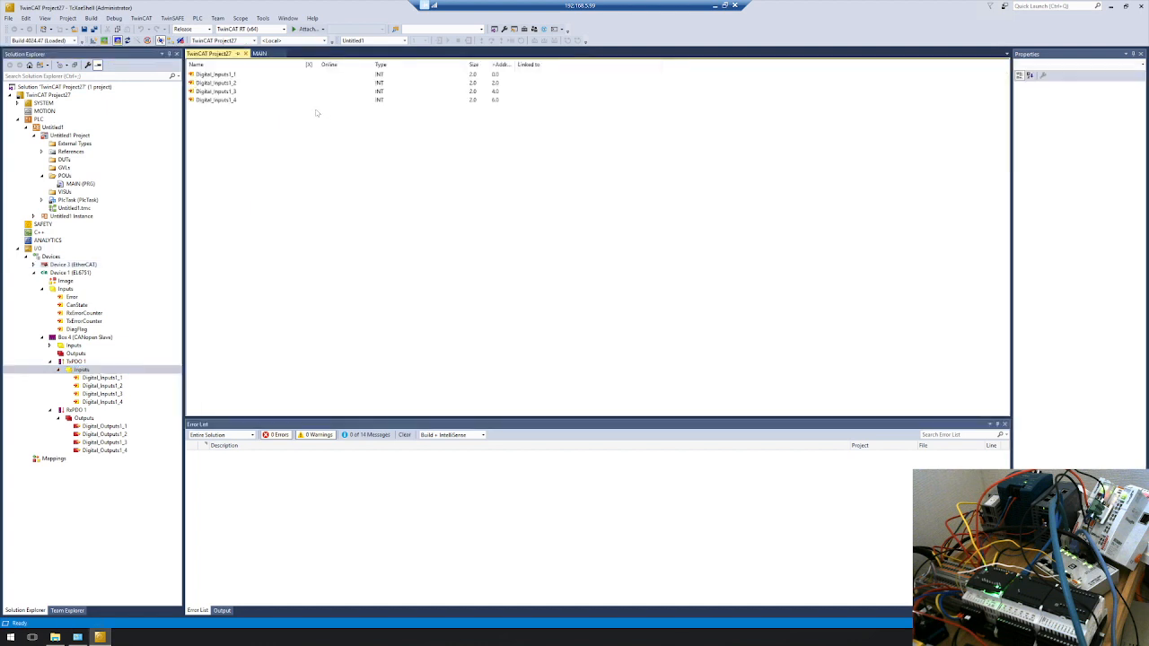
pyautogui.click(232, 95)
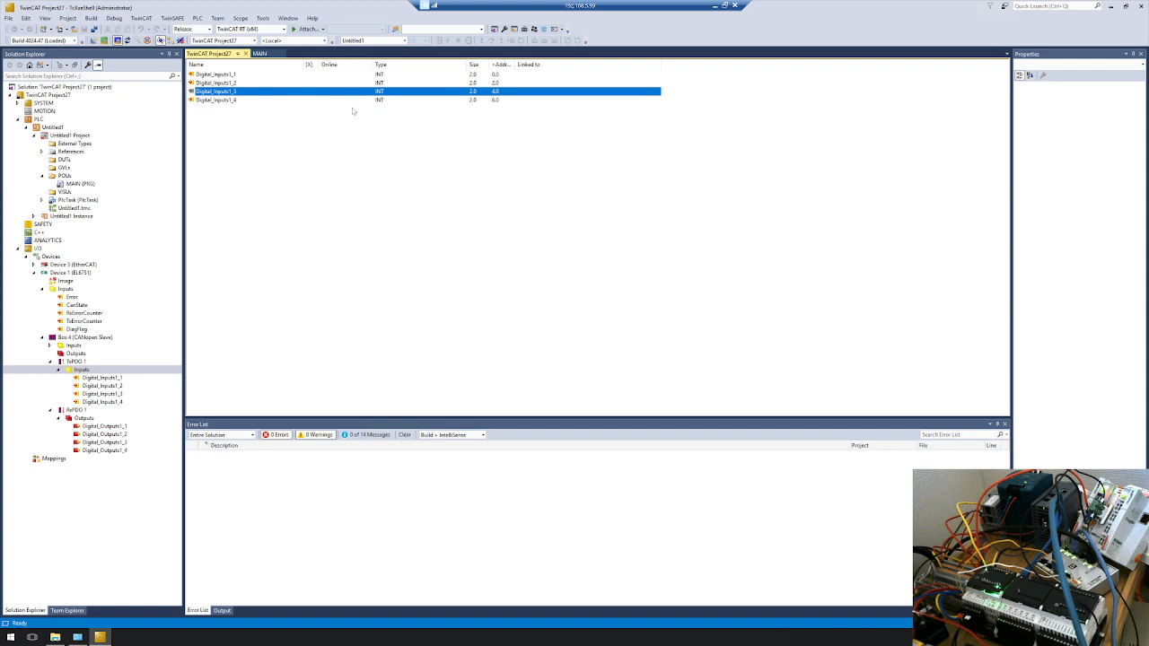
pyautogui.hotkey('ctrl', 'a')
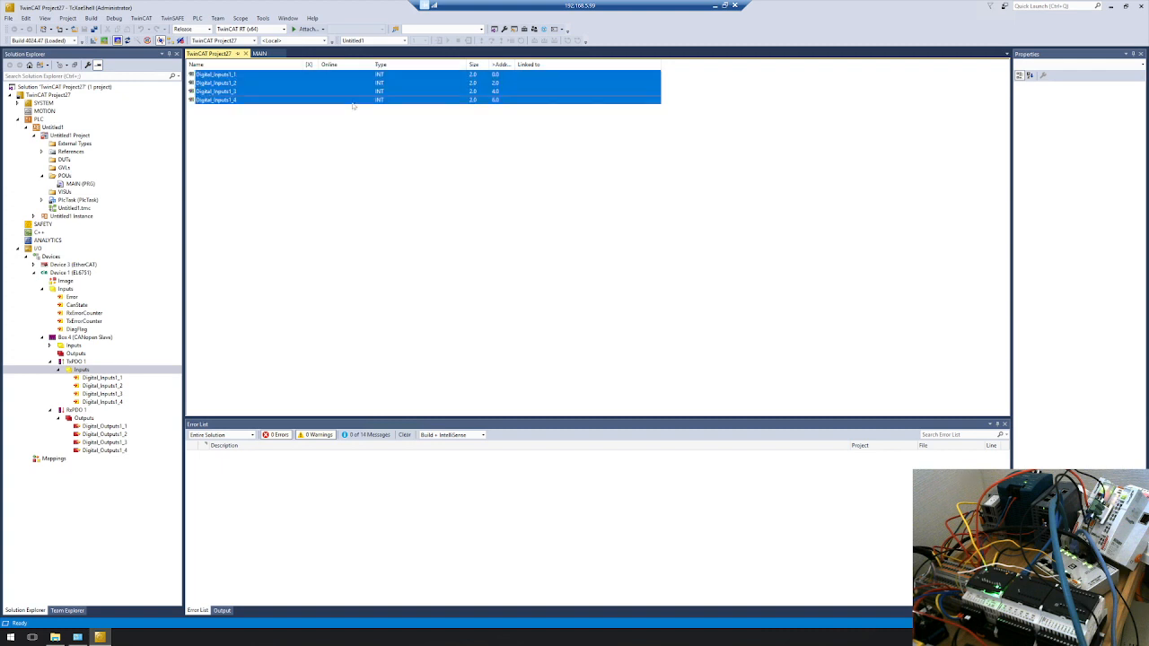
pyautogui.rightClick(354, 106)
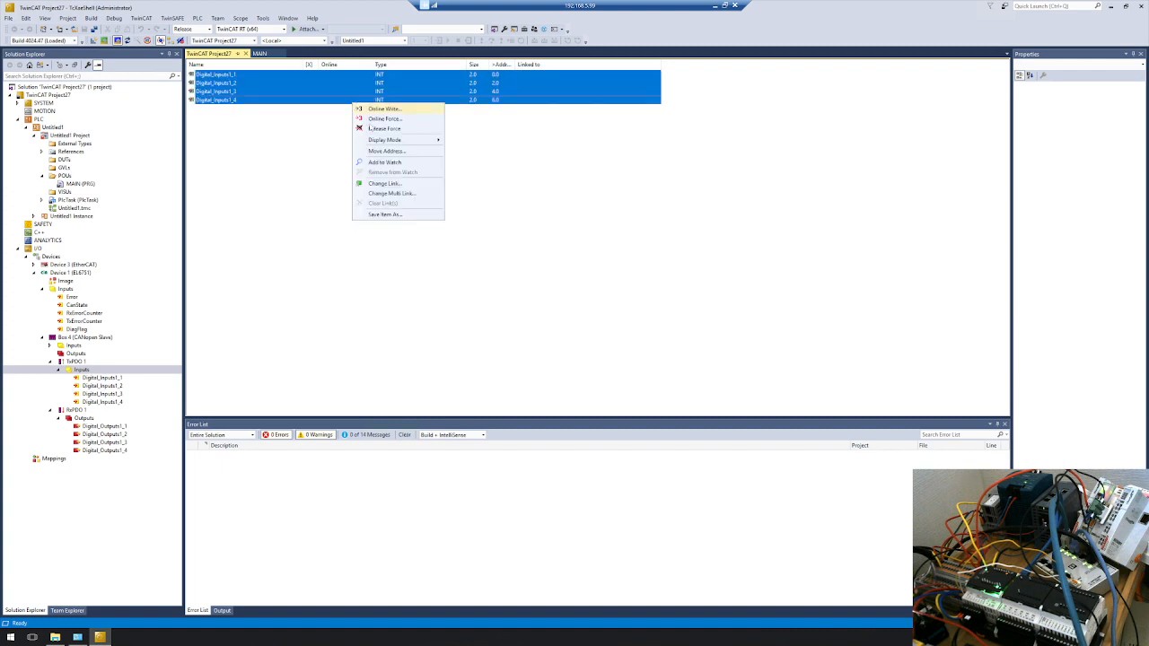
pyautogui.click(410, 193)
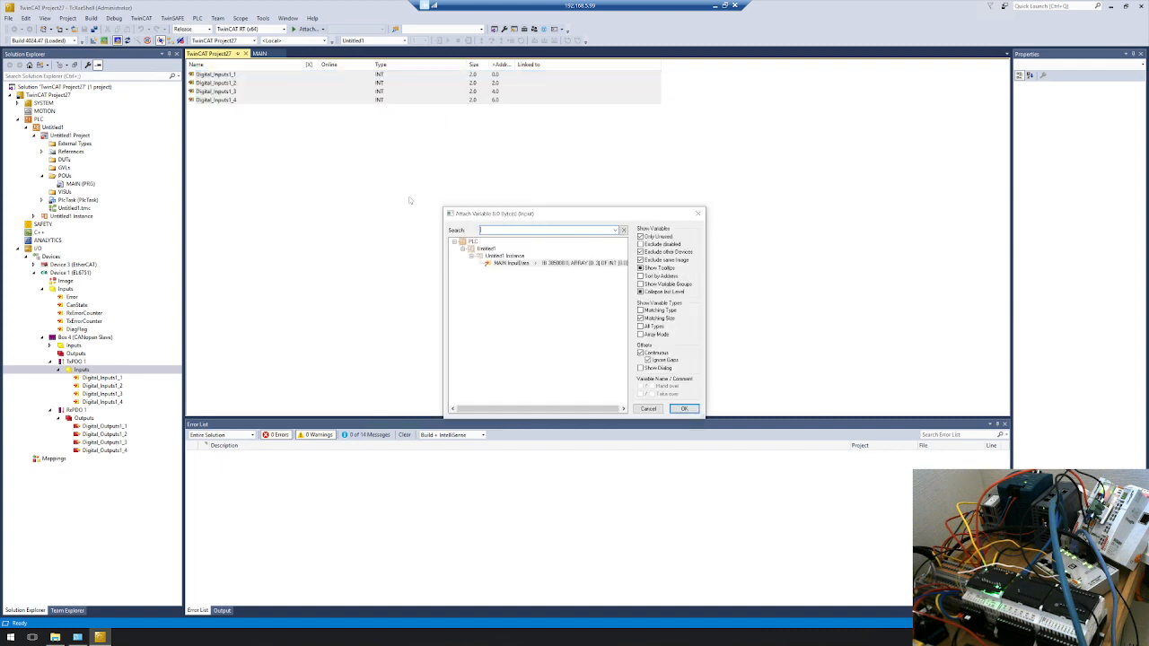
pyautogui.doubleClick(529, 263)
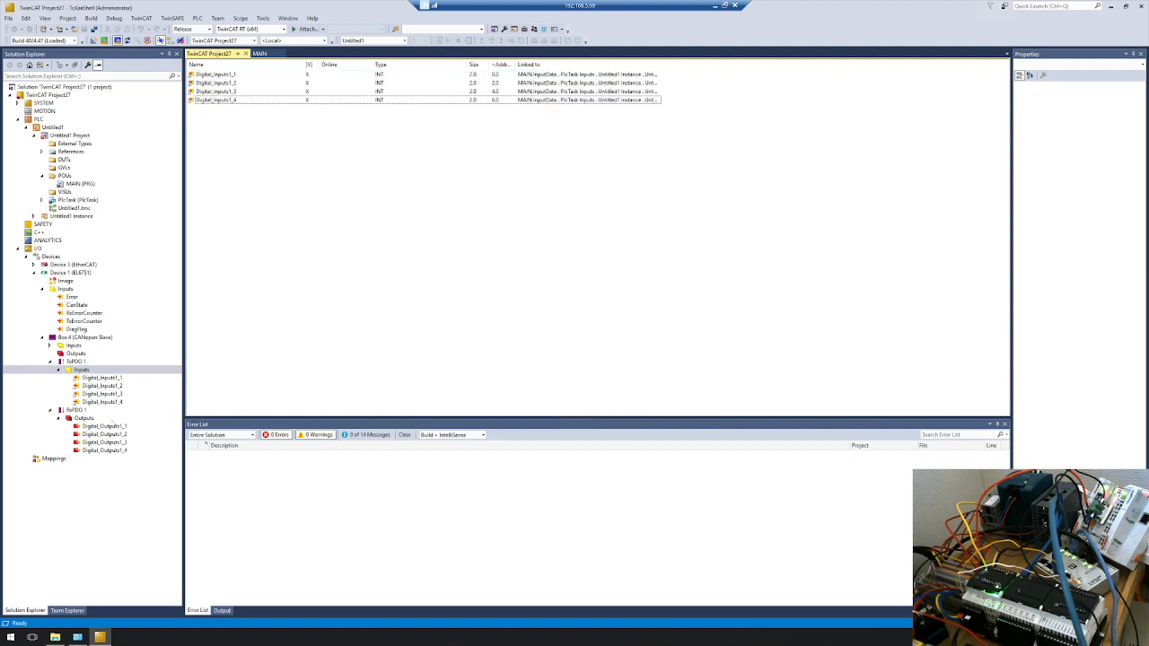
# Link all four Digital_Outputs1 variables of RxPDO 1 to MAIN.outputData with one multi link.
pyautogui.doubleClick(124, 420)
pyautogui.click(256, 100)
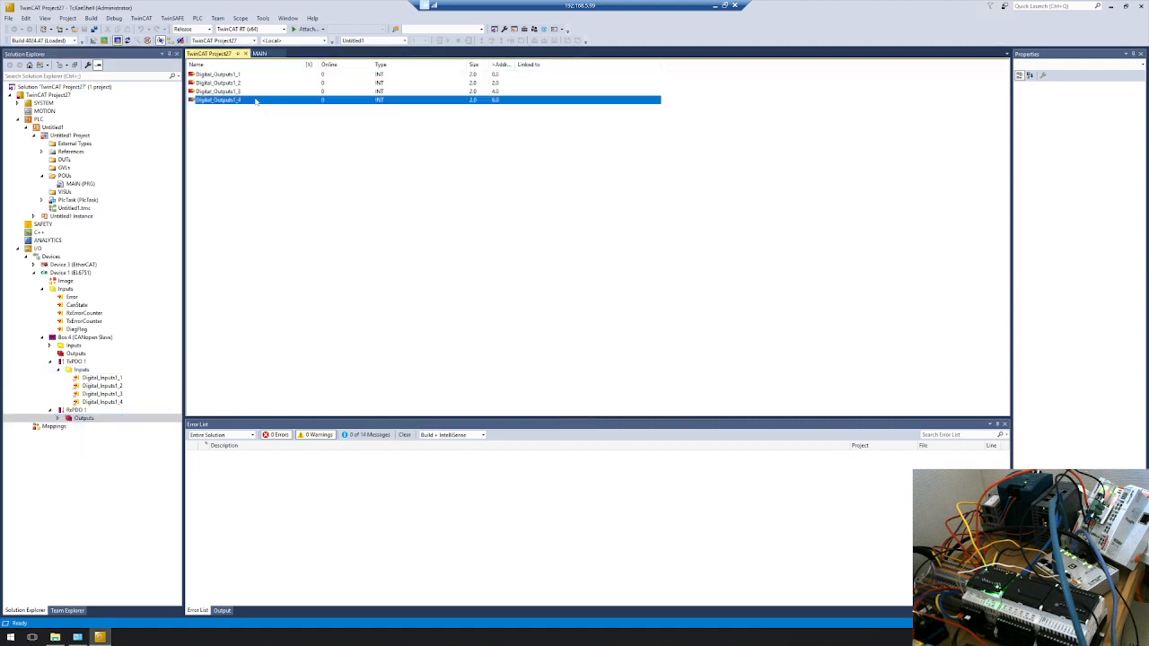
pyautogui.hotkey('ctrl', 'a')
pyautogui.rightClick(257, 97)
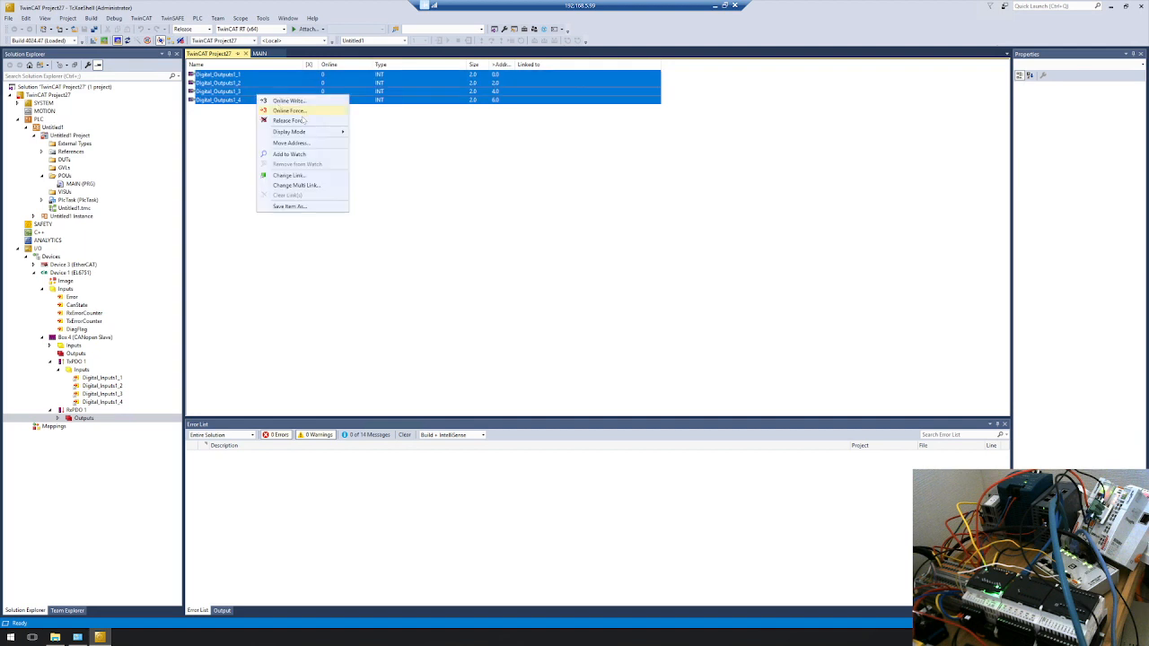
pyautogui.click(297, 185)
pyautogui.doubleClick(528, 268)
pyautogui.click(532, 271)
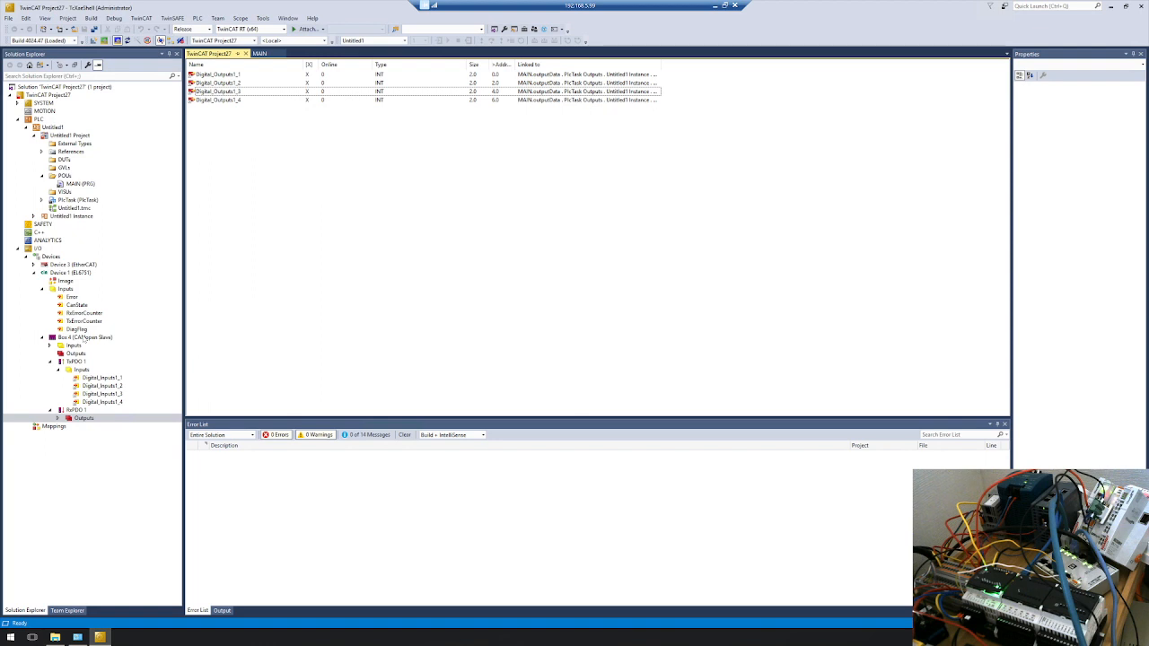
# Set the CAN Node Id of Box 4 (CANopen Slave) to 10.
pyautogui.doubleClick(86, 337)
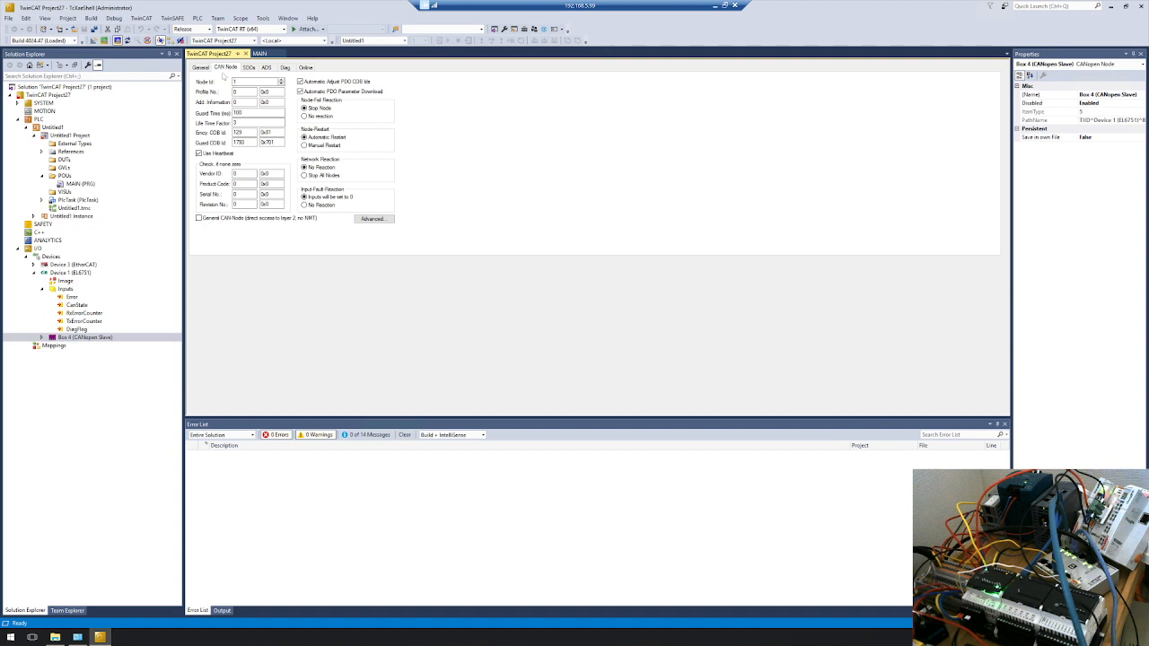
pyautogui.click(242, 81)
pyautogui.write('1')
# Switch to CODESYS to check the node ID of CANopen_Device, and return to Box 4's CAN node settings in TwinCAT.
pyautogui.click(714, 5)
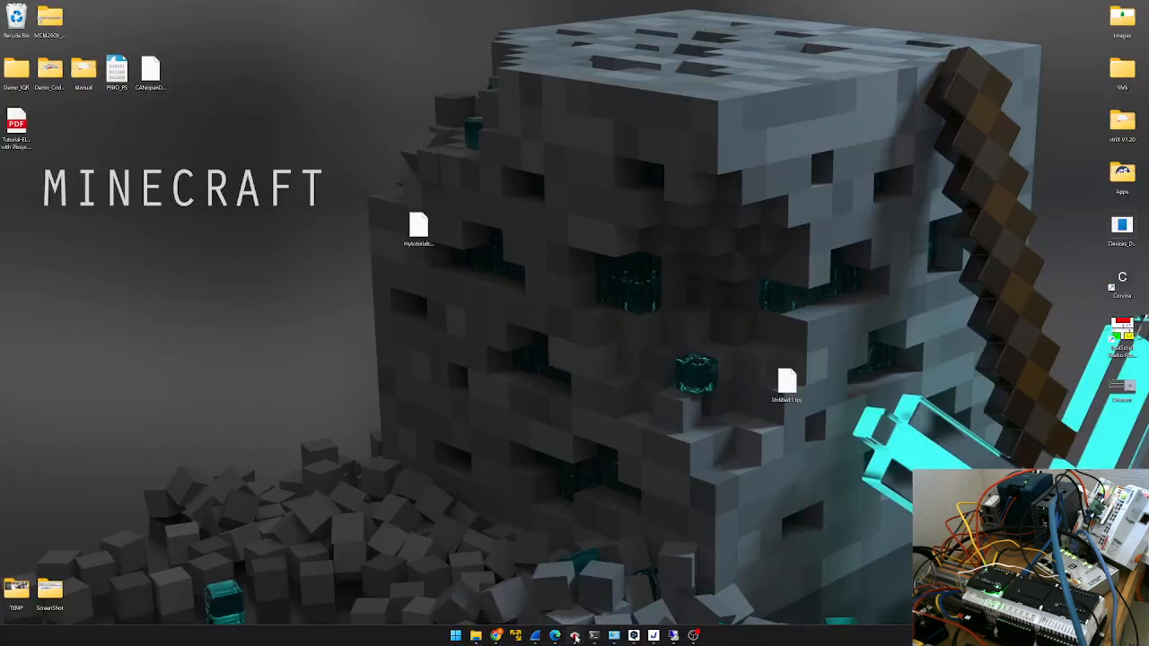
pyautogui.moveTo(574, 633)
pyautogui.click(604, 598)
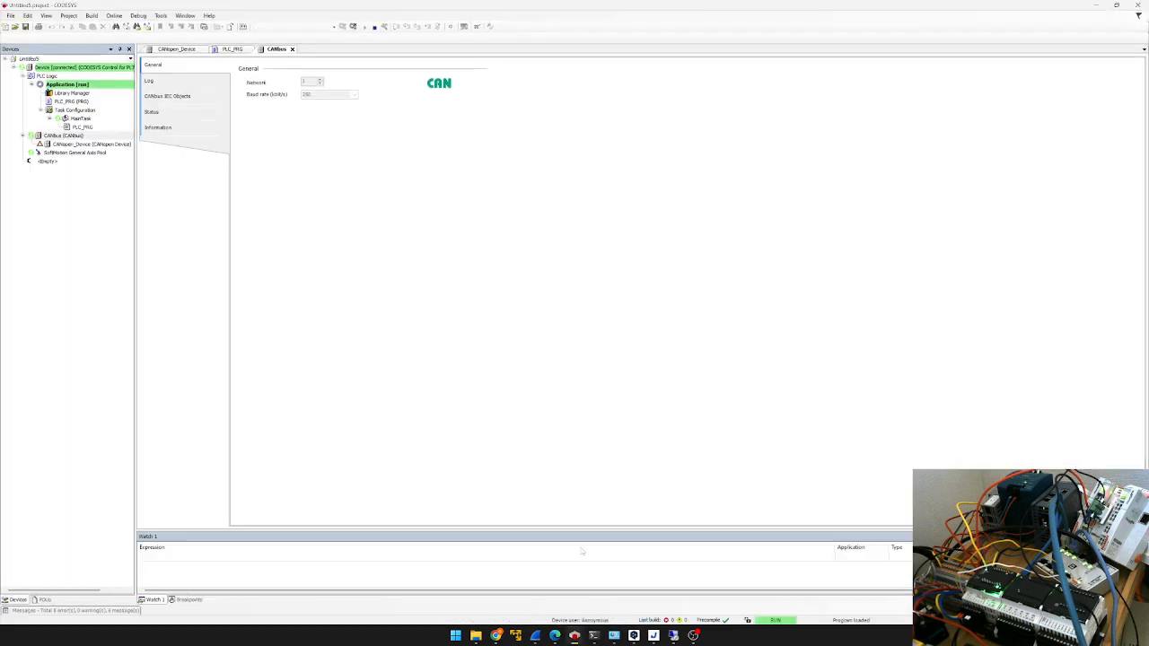
pyautogui.doubleClick(61, 144)
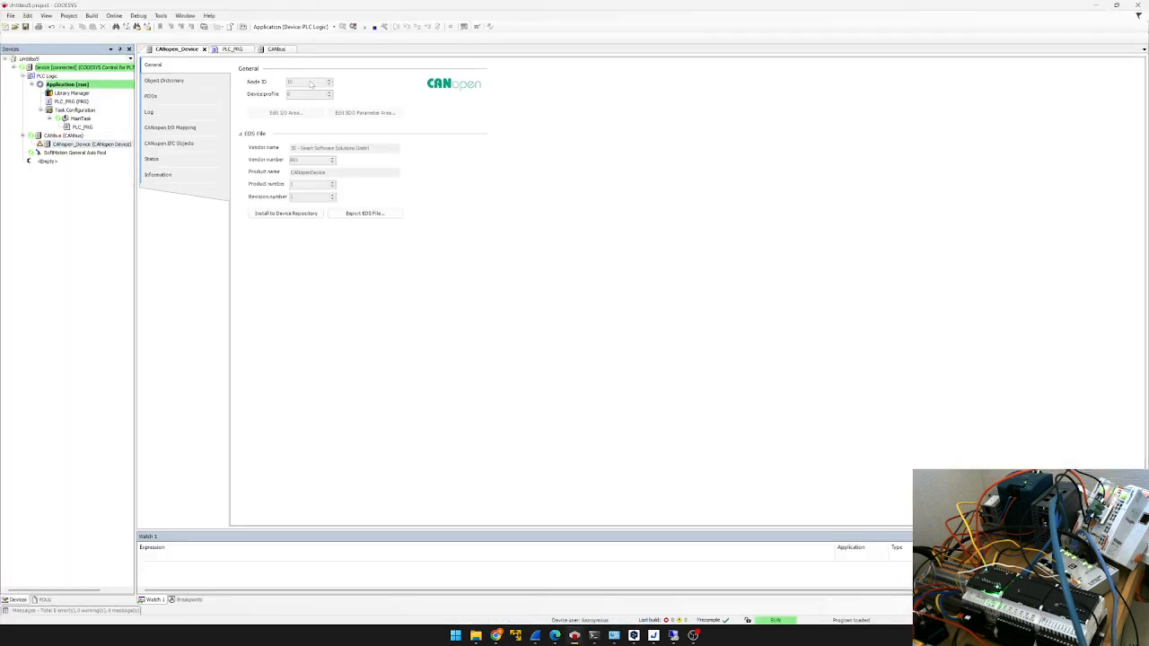
pyautogui.click(1095, 5)
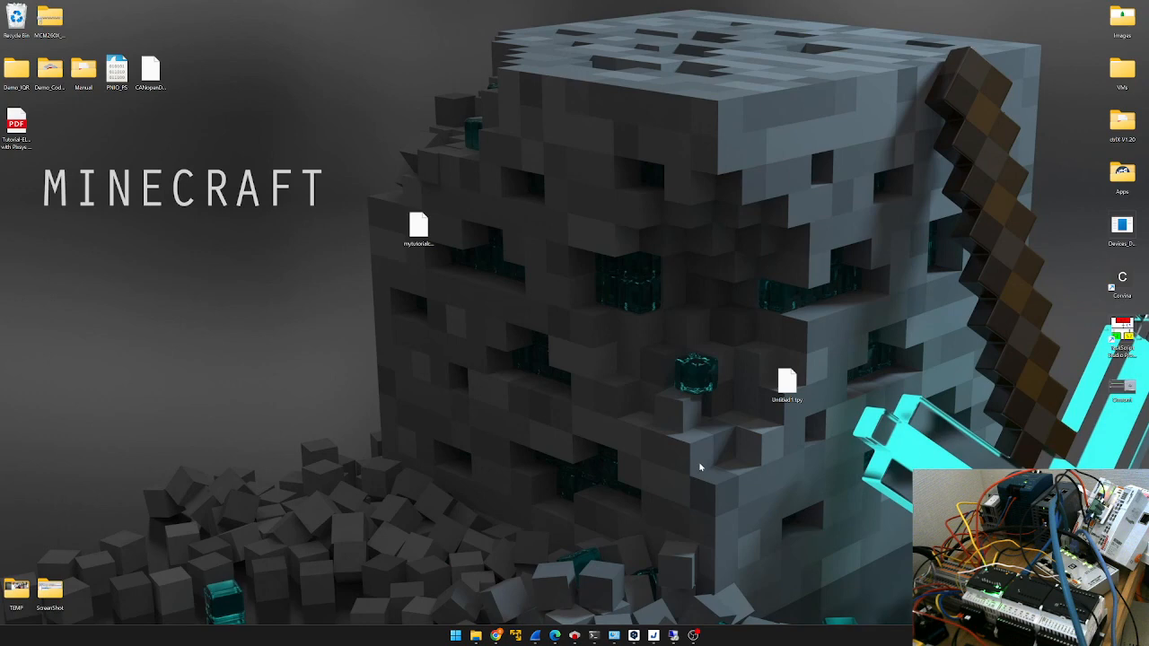
pyautogui.click(671, 636)
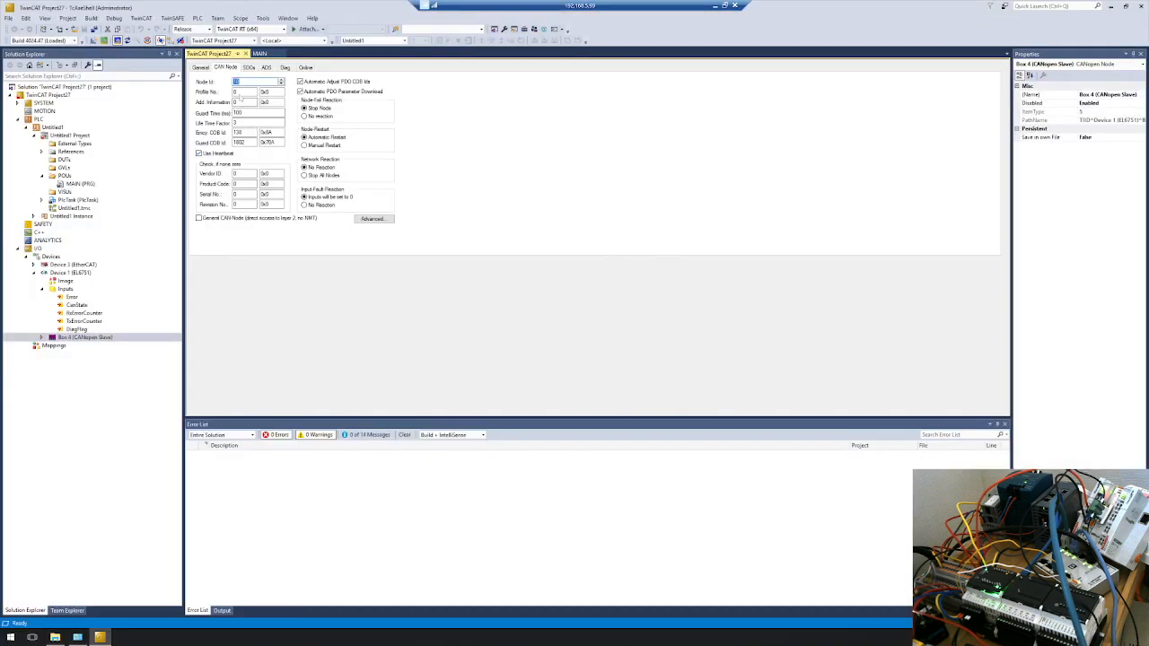
pyautogui.click(247, 83)
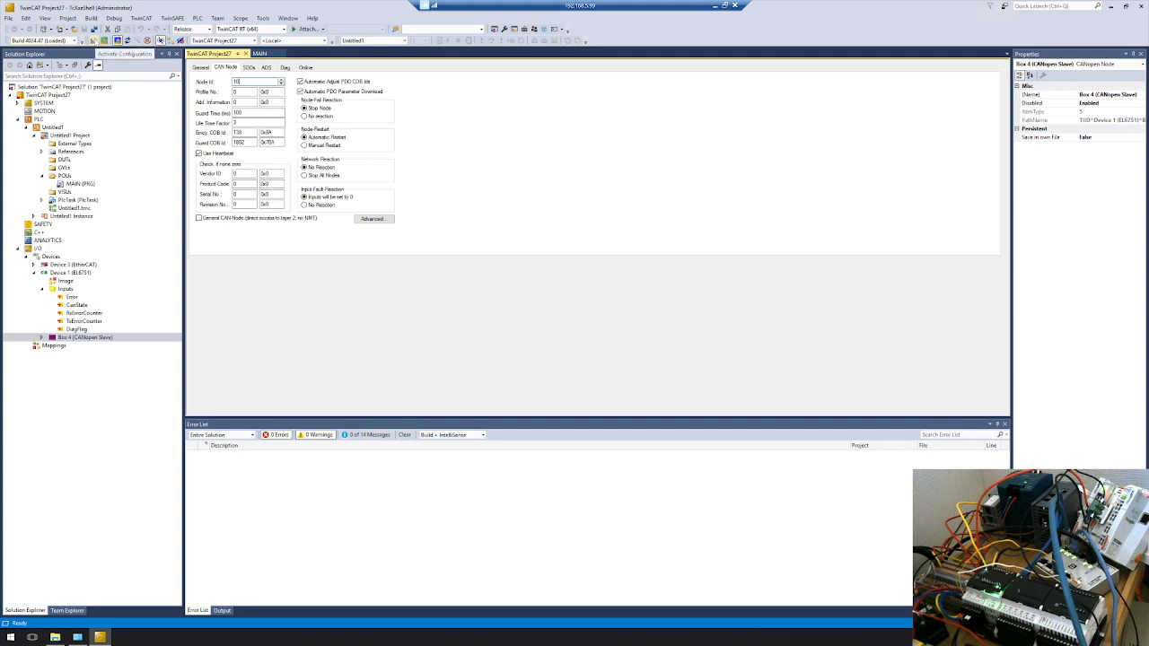
# Activate the TwinCAT configuration and restart the system in Run mode.
pyautogui.click(94, 41)
pyautogui.click(579, 342)
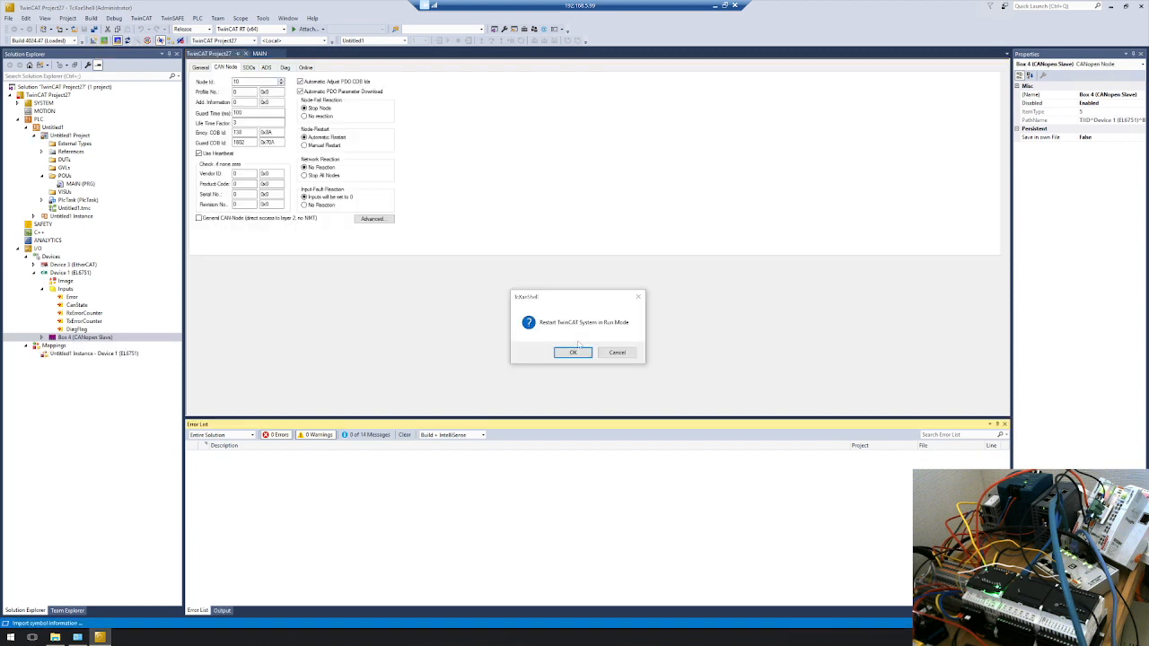
pyautogui.click(573, 352)
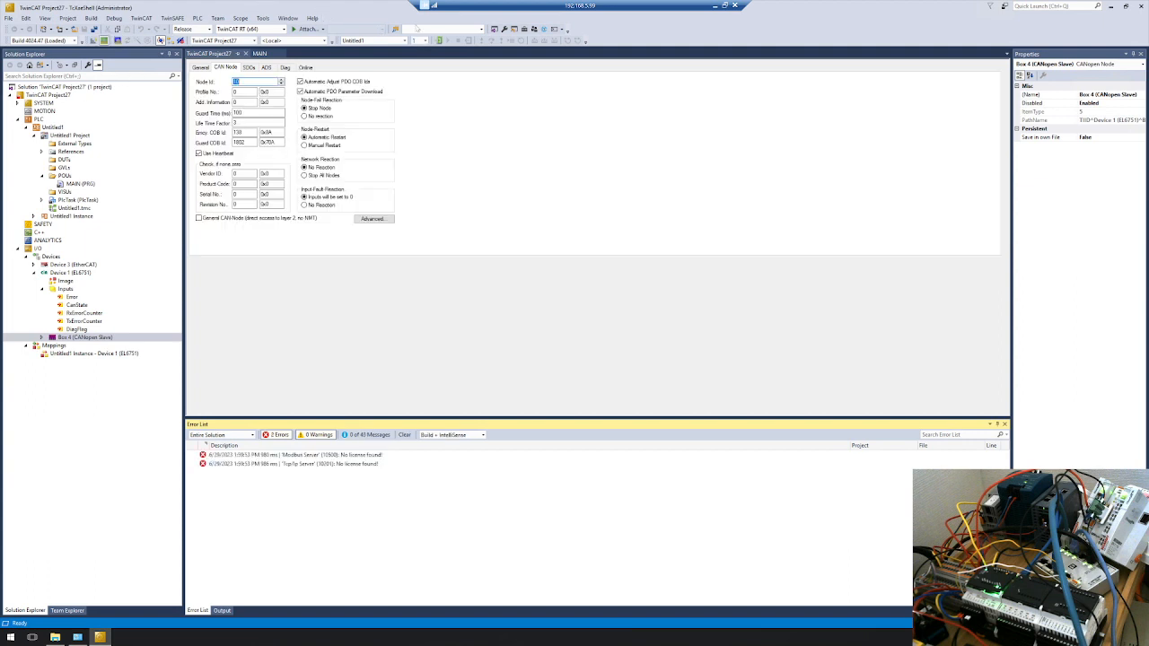
# Log in to the PLC, create and download the application, and show MAIN's online variable table with a narrower Expression column.
pyautogui.click(439, 41)
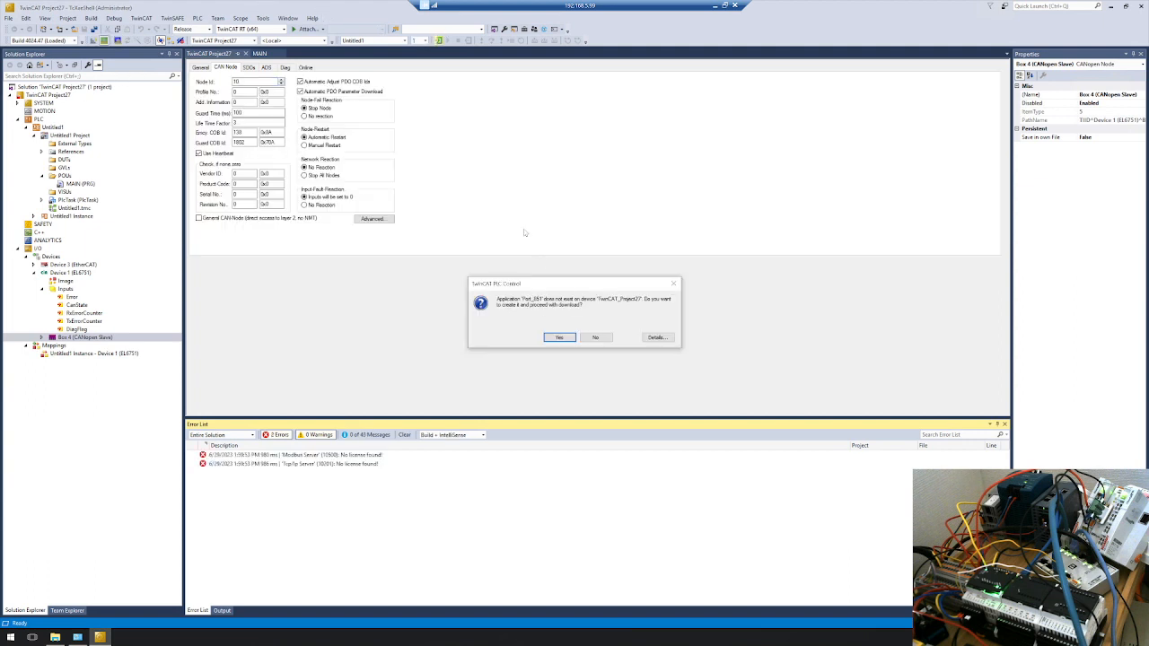
pyautogui.click(557, 338)
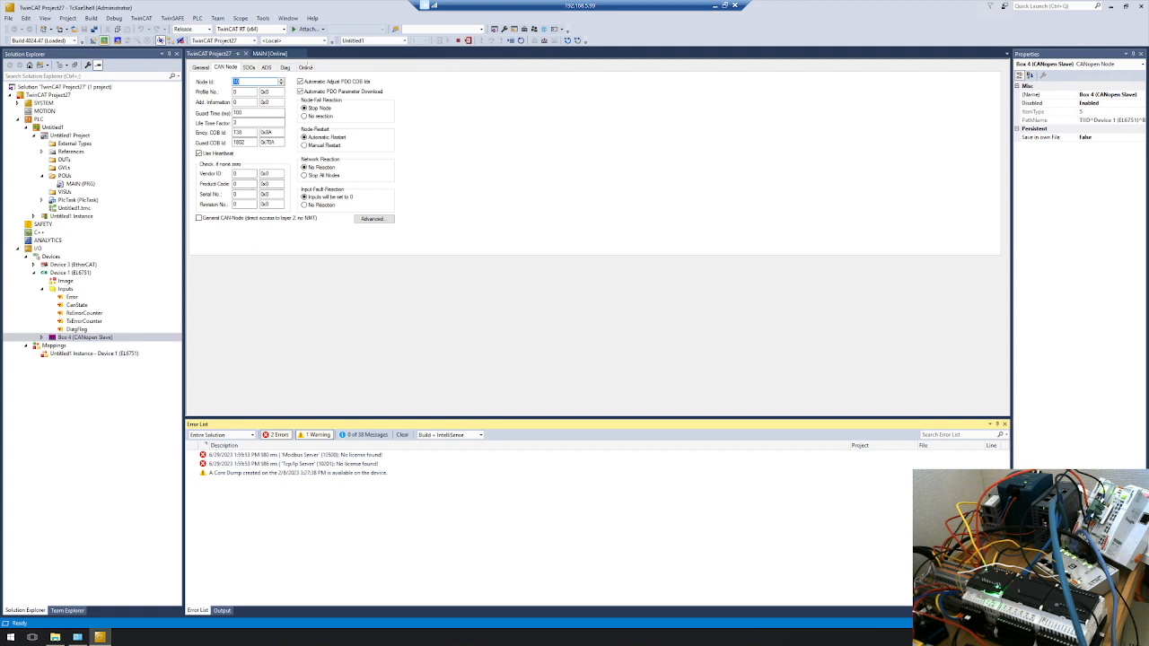
pyautogui.click(238, 54)
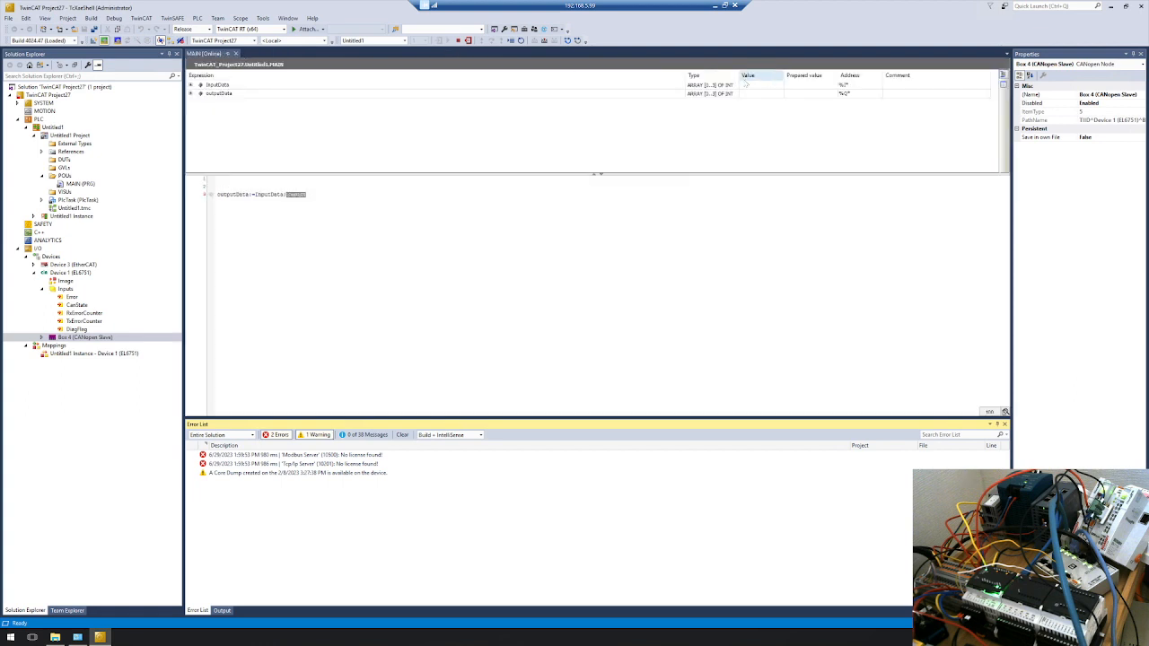
pyautogui.moveTo(682, 78); pyautogui.dragTo(389, 83)
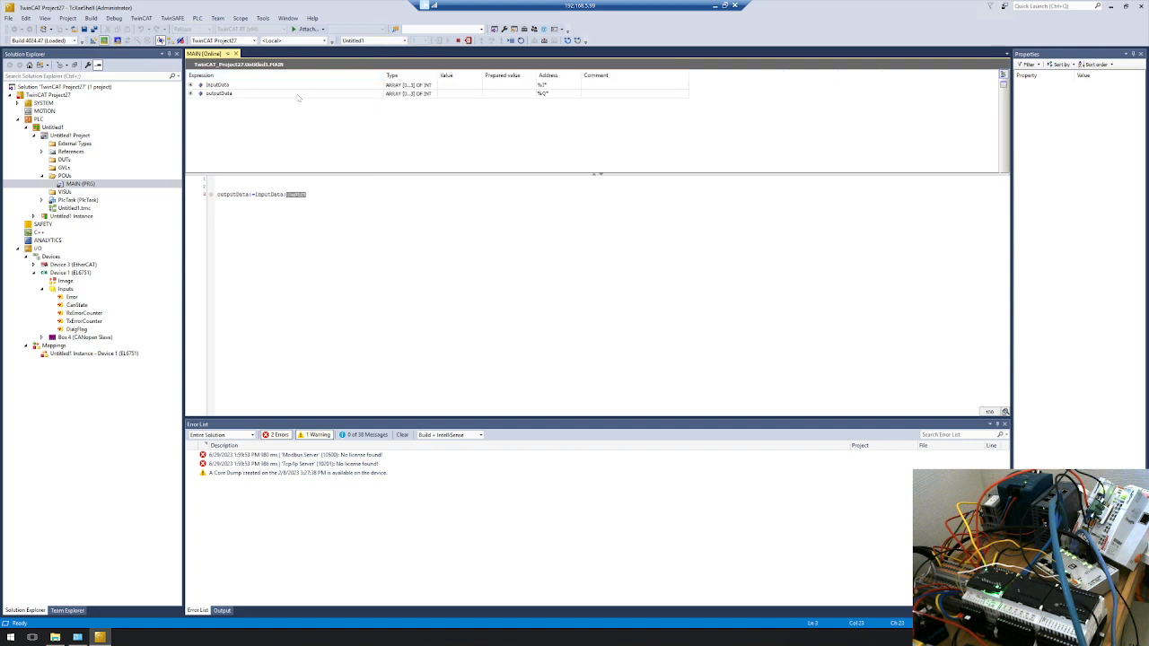
# Expand the outputData and InputData arrays in MAIN's online variable table to examine their element values.
pyautogui.click(200, 93)
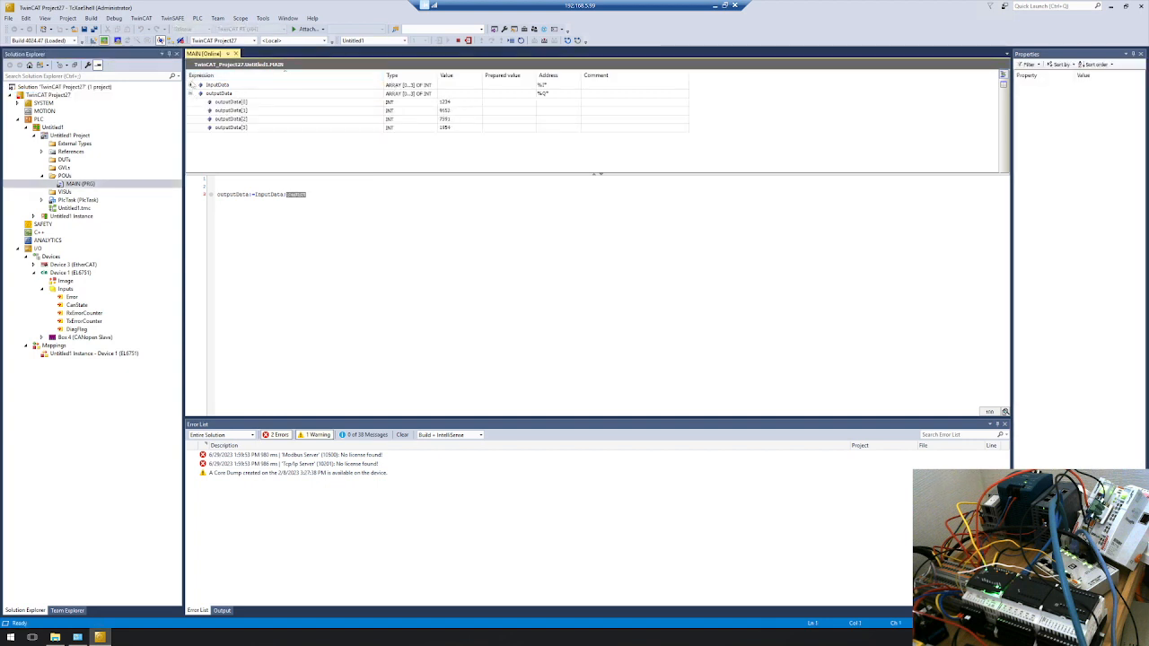
pyautogui.click(215, 85)
pyautogui.click(200, 84)
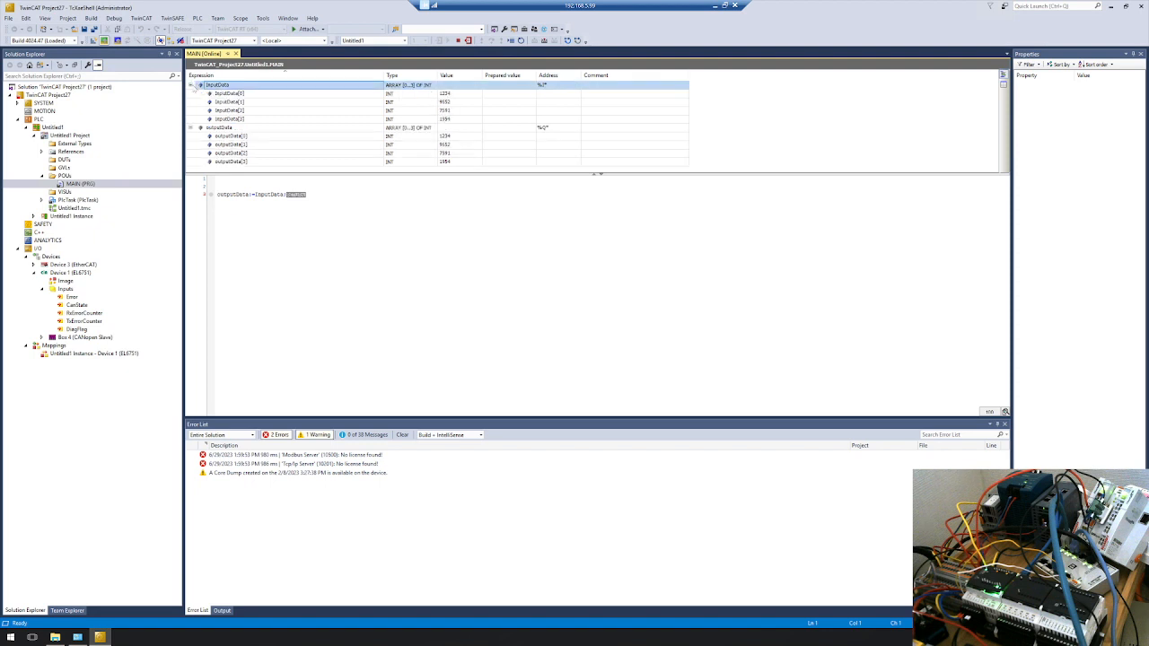
pyautogui.click(391, 103)
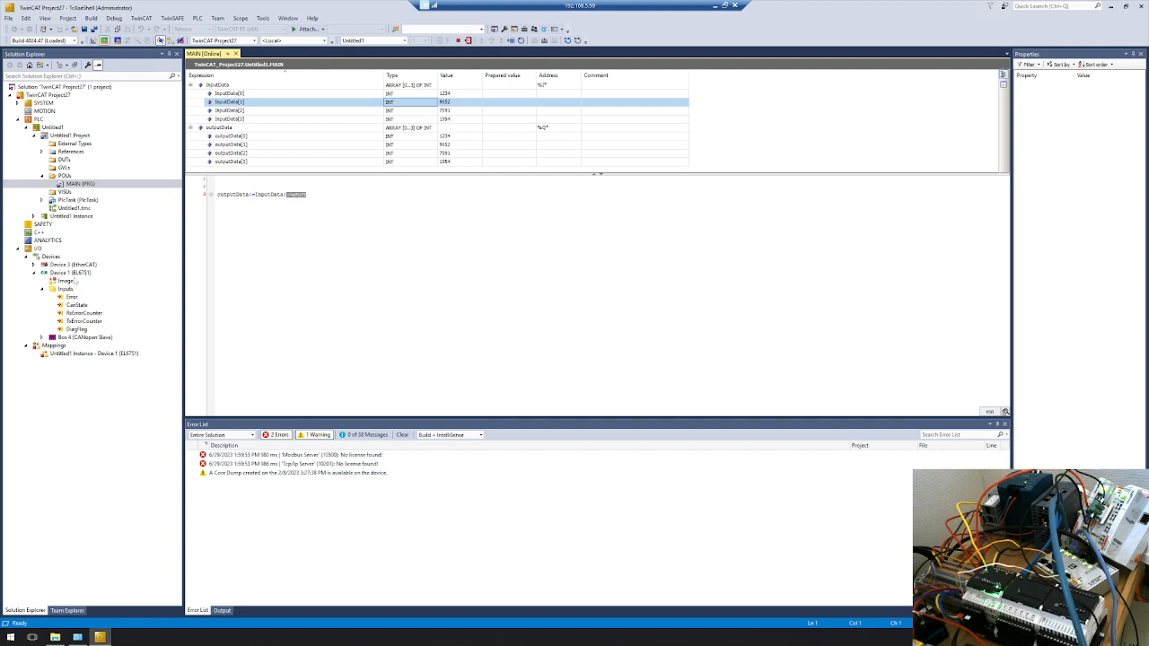
# Open the input list of Device 1 (EL6751) with a narrower Name column and check the online values of its error and state variables.
pyautogui.click(79, 297)
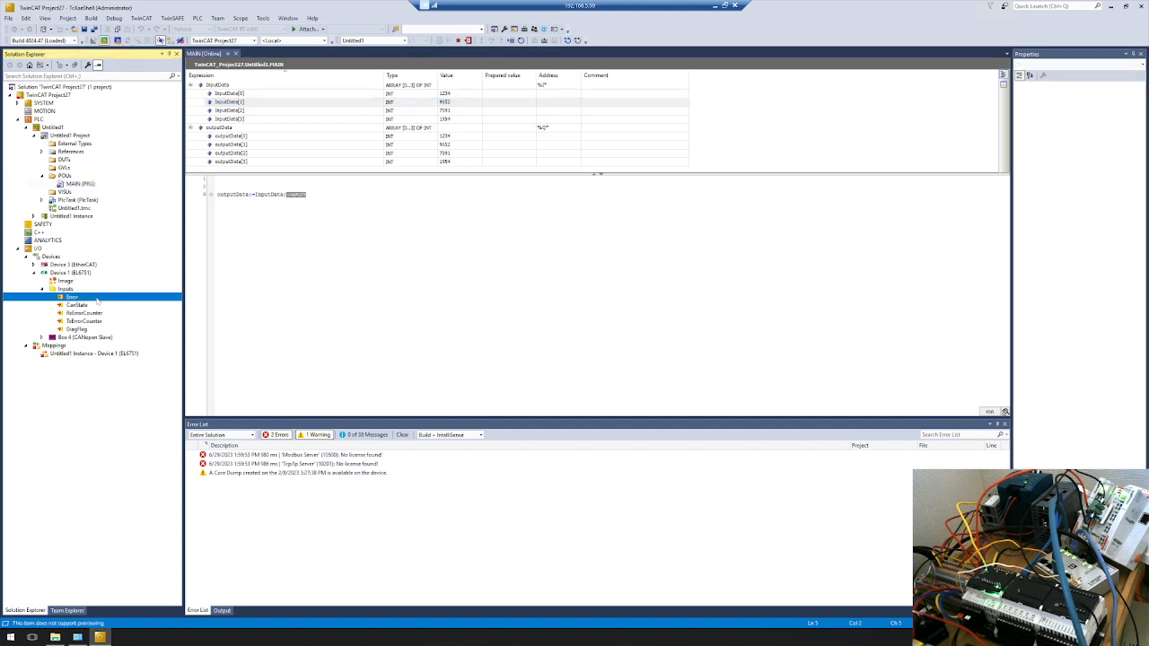
pyautogui.doubleClick(161, 287)
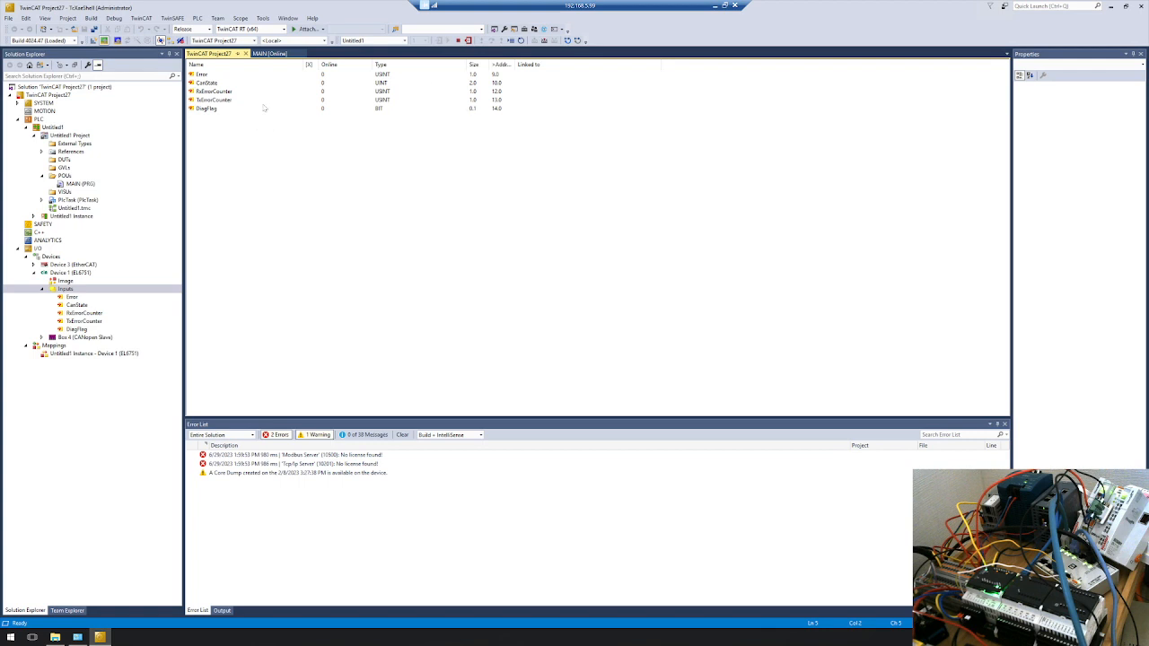
pyautogui.moveTo(287, 68); pyautogui.dragTo(239, 68)
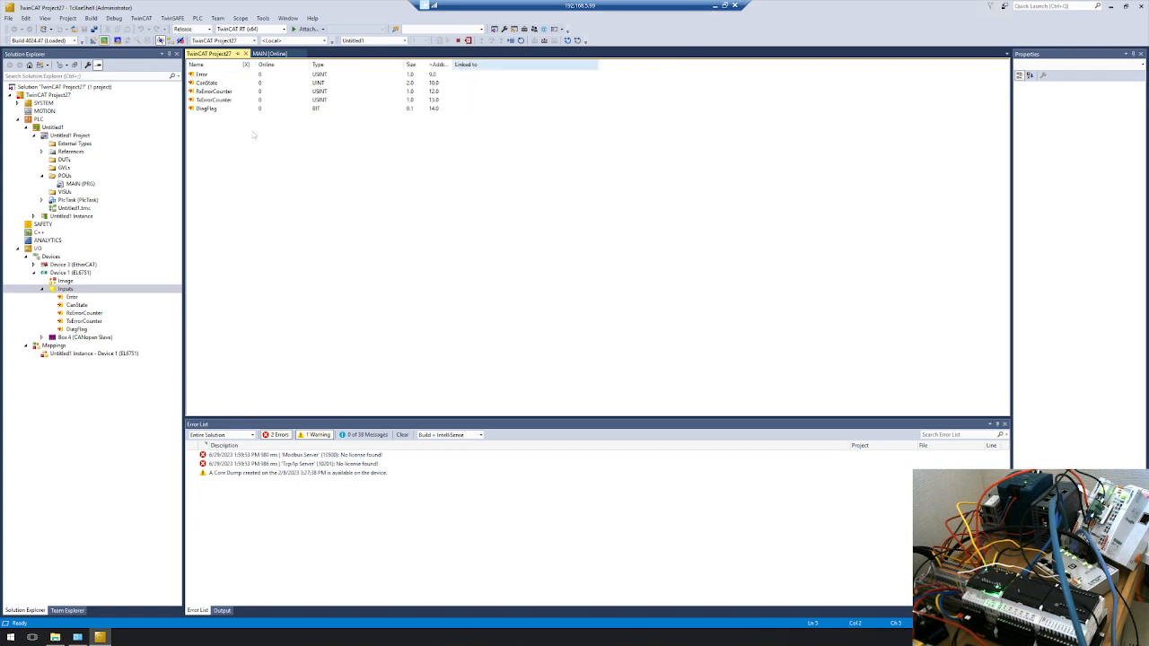
# Return to MAIN's online view and compare the InputData elements with the corresponding outputData elements.
pyautogui.doubleClick(86, 184)
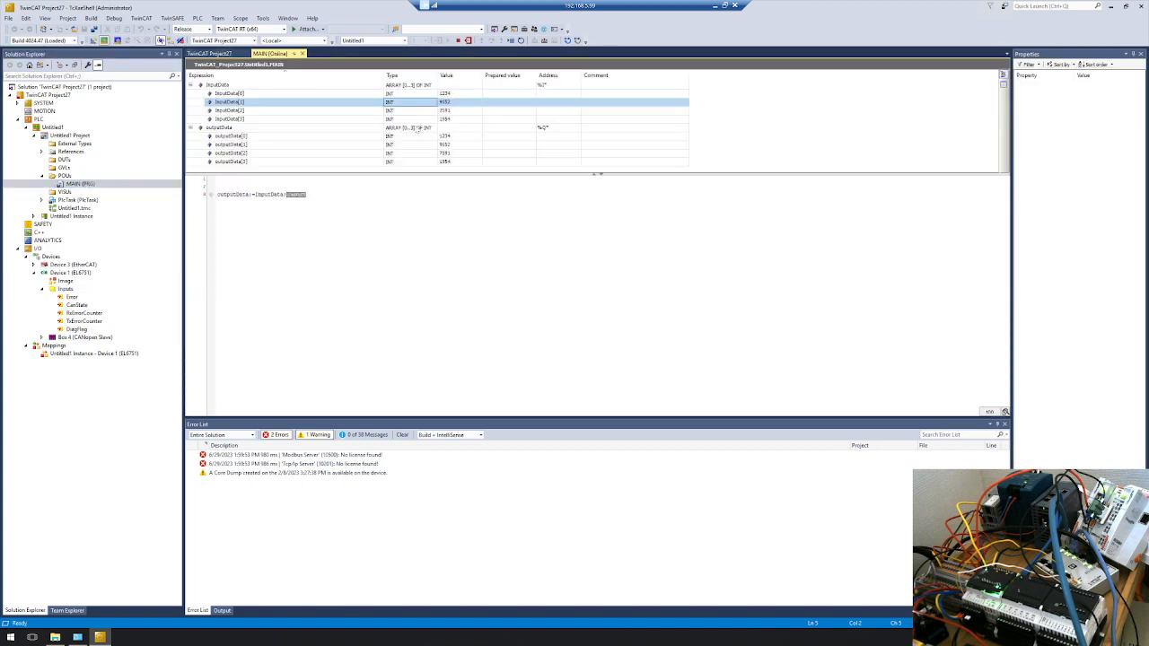
pyautogui.click(237, 110)
pyautogui.press('Up')
pyautogui.press('Up')
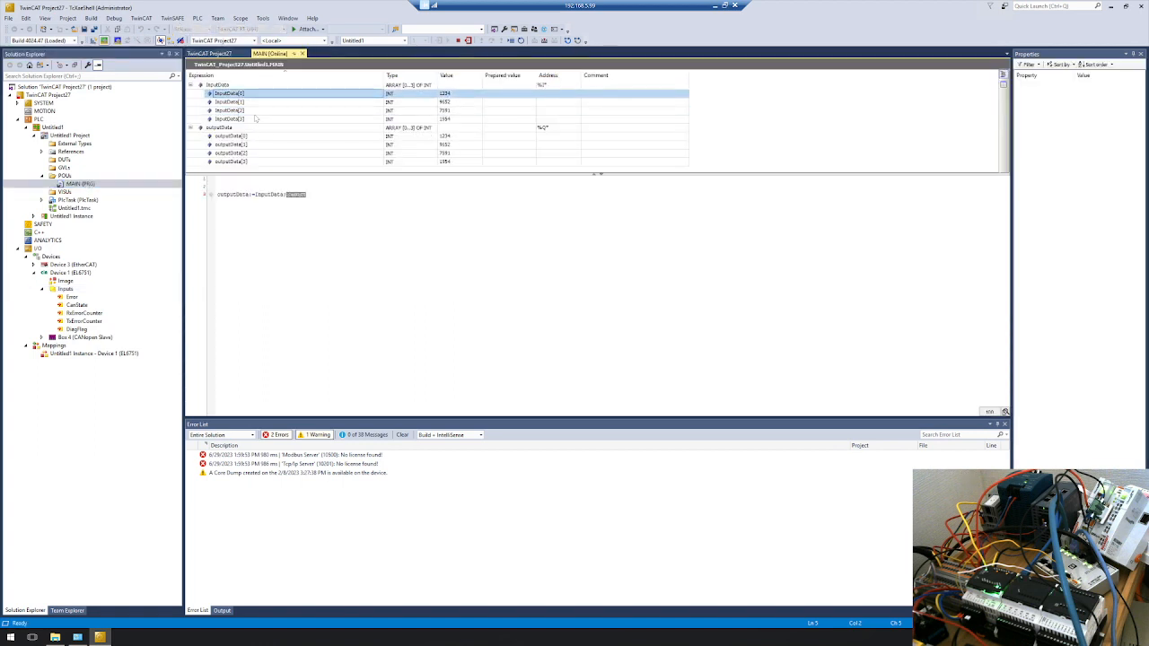
pyautogui.click(255, 119)
pyautogui.click(266, 137)
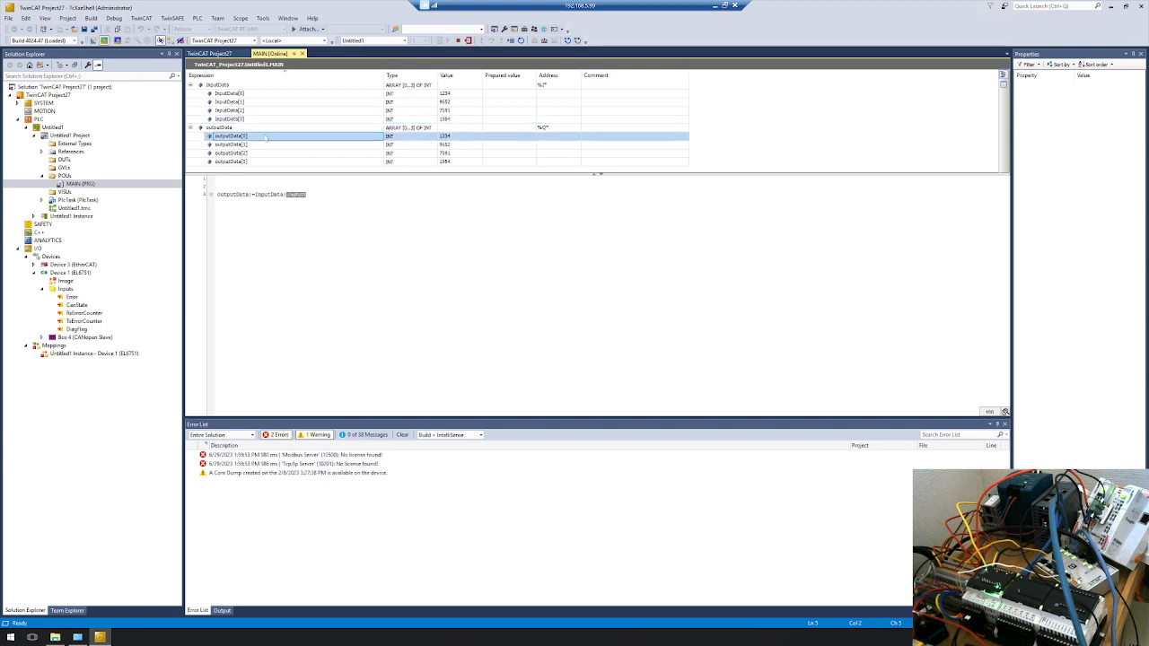
pyautogui.click(266, 146)
pyautogui.click(266, 153)
pyautogui.click(265, 163)
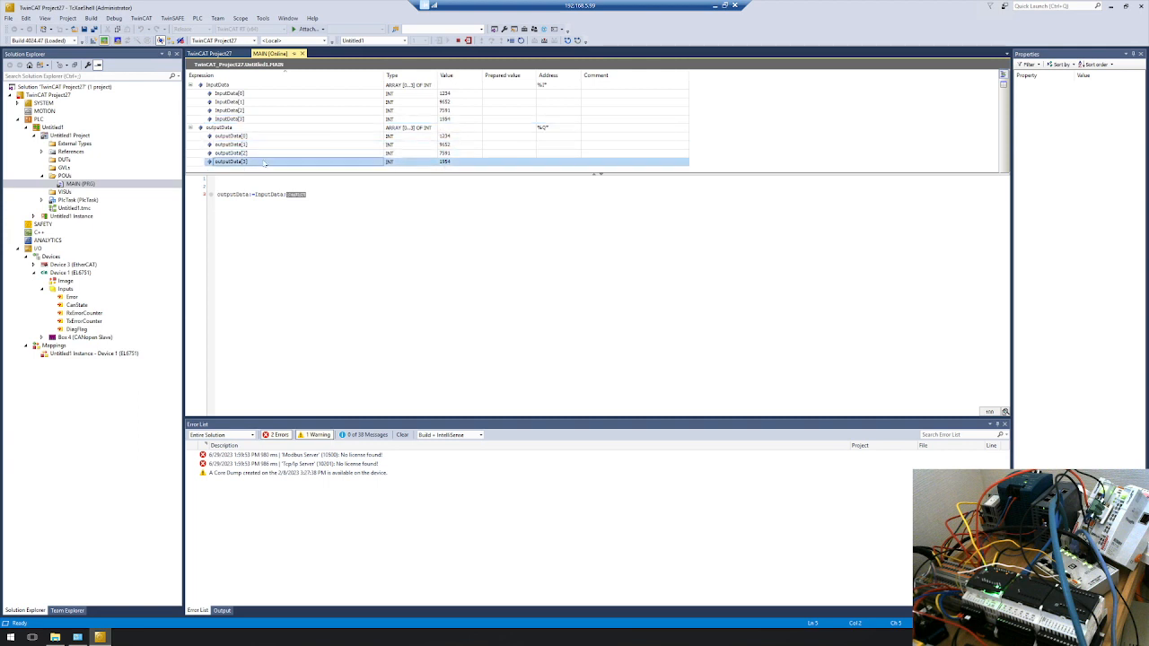
# Switch to the CODESYS project and examine the current values in CANopen_Device's I/O mapping, starting with InputDataArray[0].
pyautogui.click(714, 7)
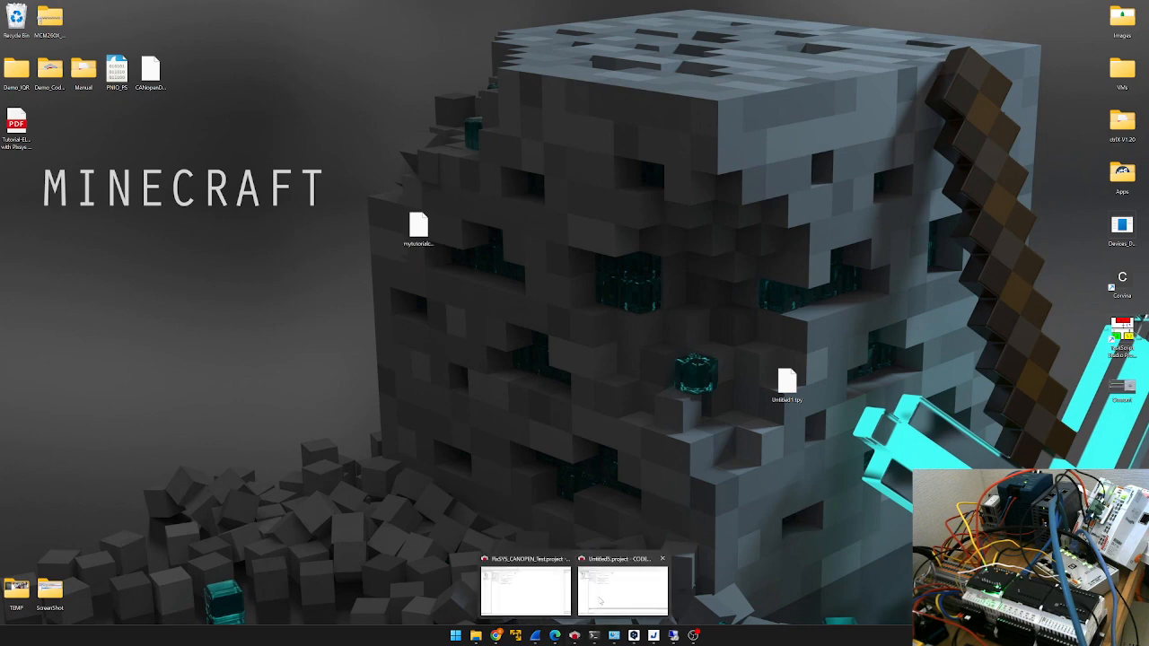
pyautogui.click(512, 588)
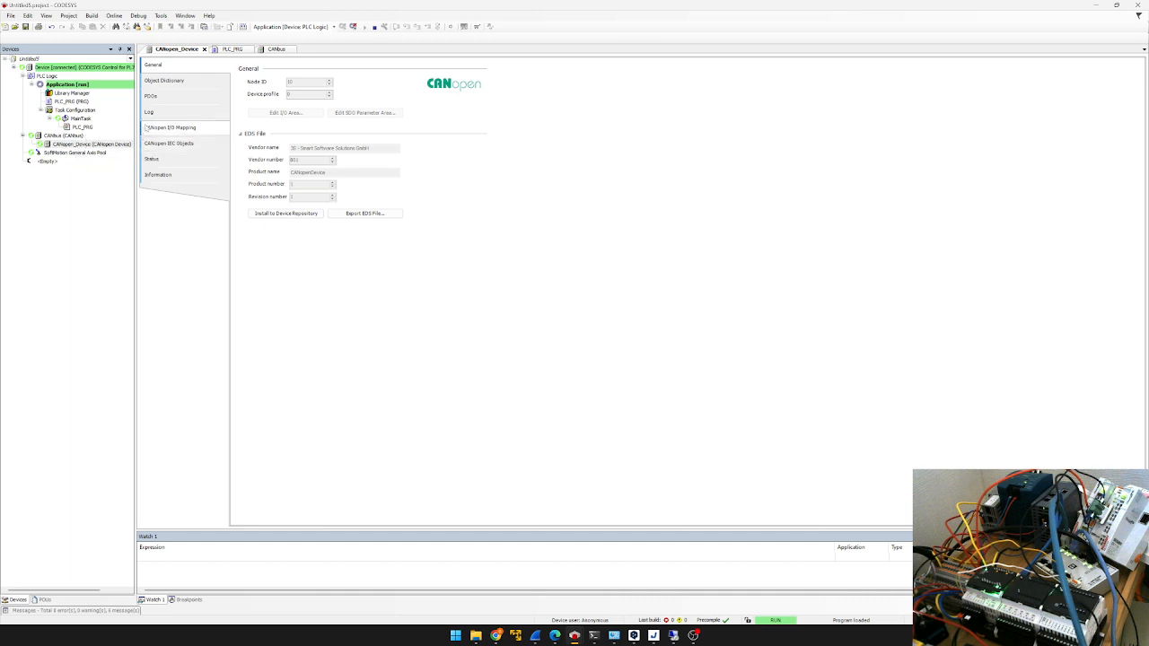
pyautogui.click(170, 127)
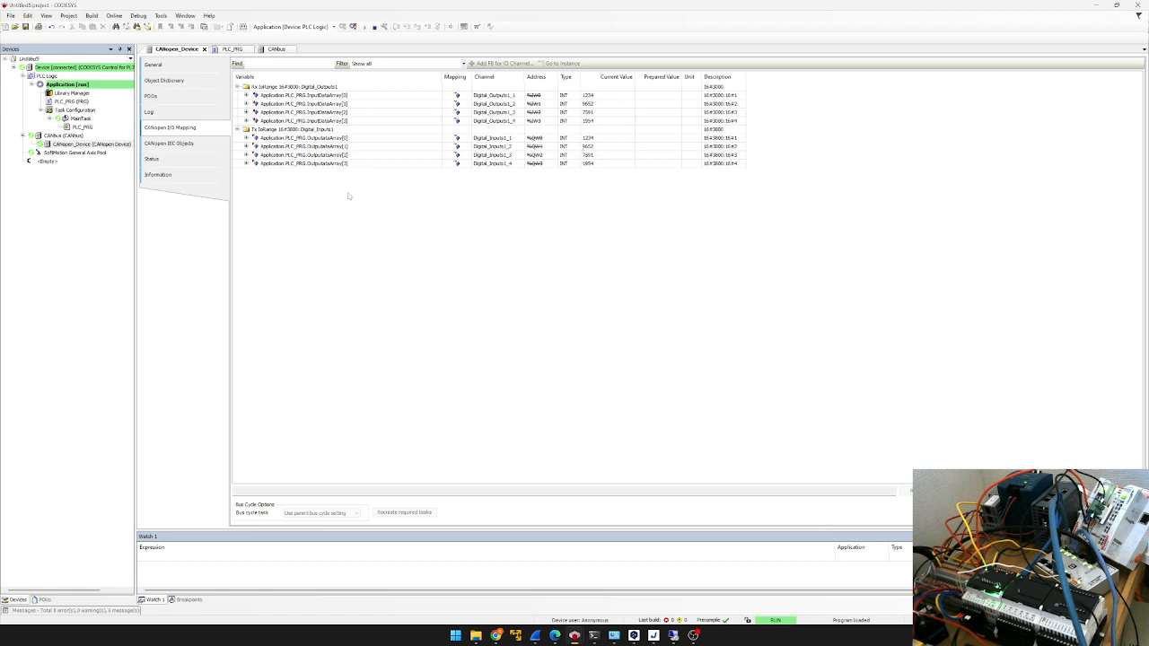
pyautogui.click(351, 97)
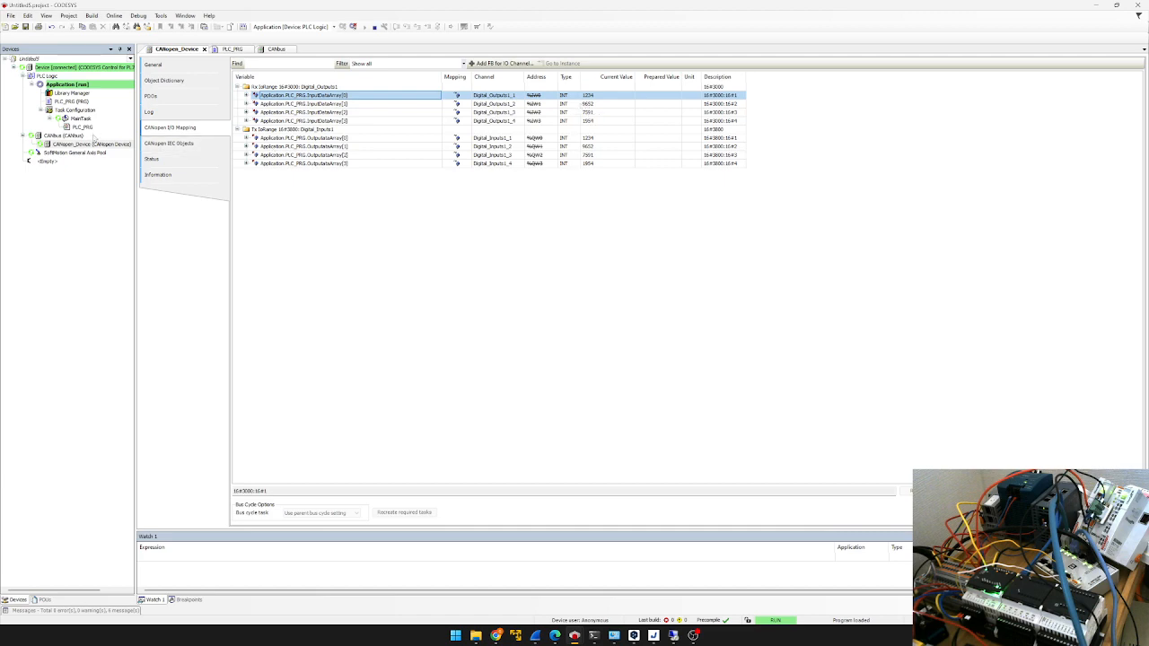
# Review CANopen_Device's log for the latest NMT start and operational state entries.
pyautogui.click(149, 111)
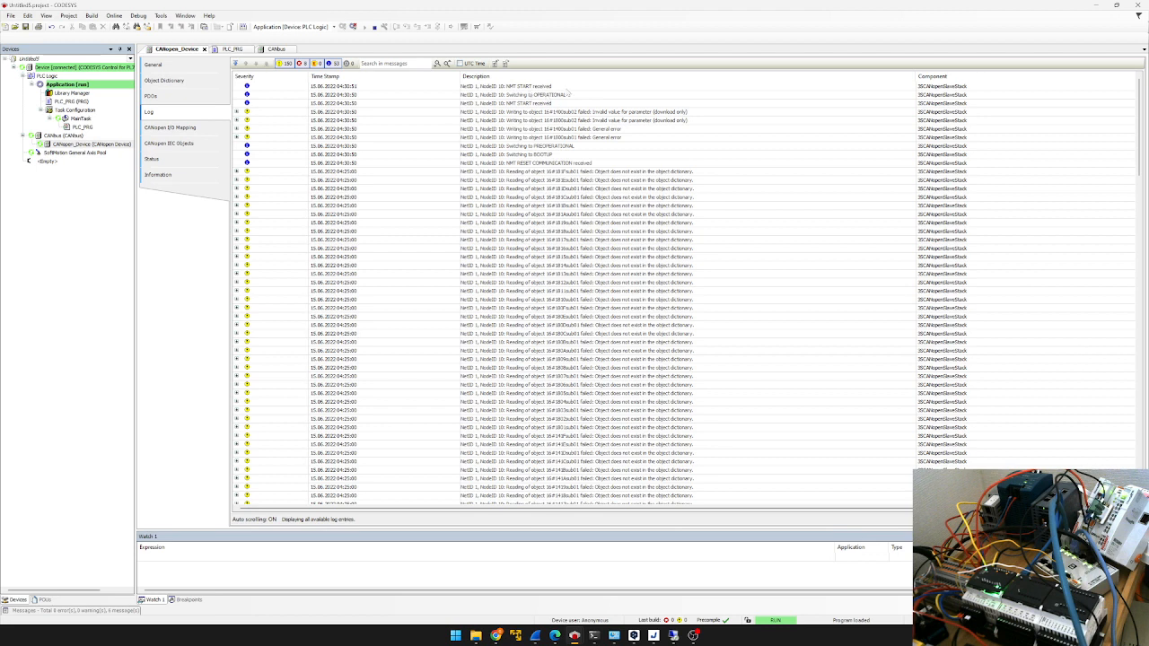
pyautogui.click(565, 90)
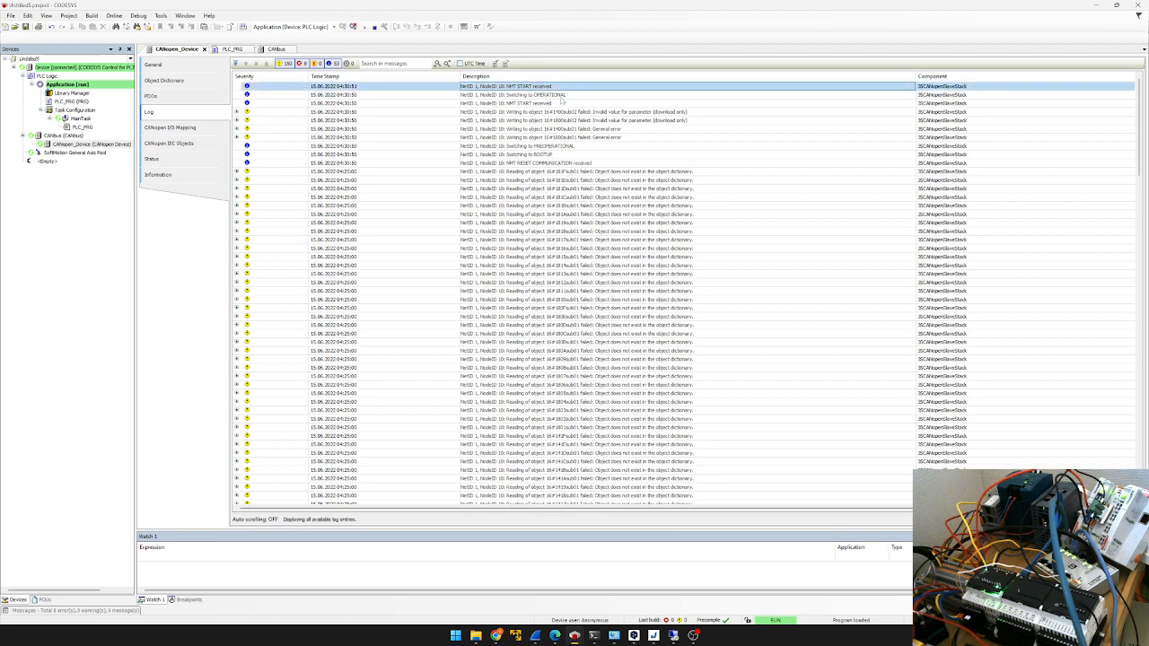
pyautogui.click(560, 95)
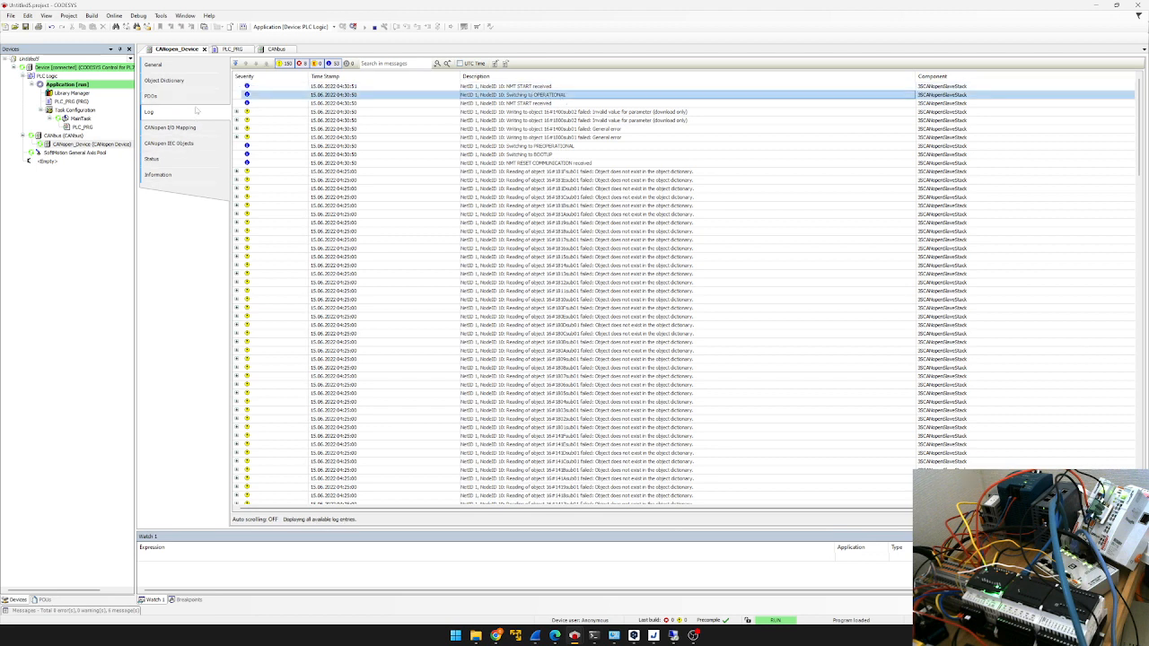
# Check the status of CANopen_Device, and open CANbus to view its status and diagnosis information.
pyautogui.click(170, 158)
pyautogui.doubleClick(62, 135)
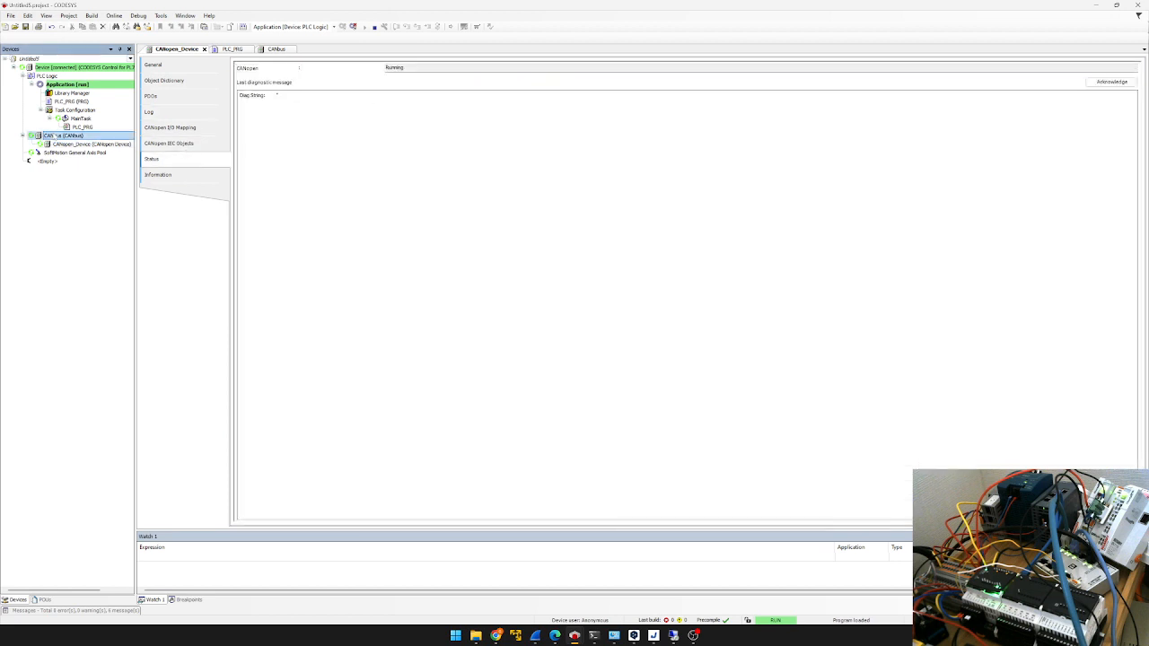
pyautogui.click(179, 95)
pyautogui.click(157, 111)
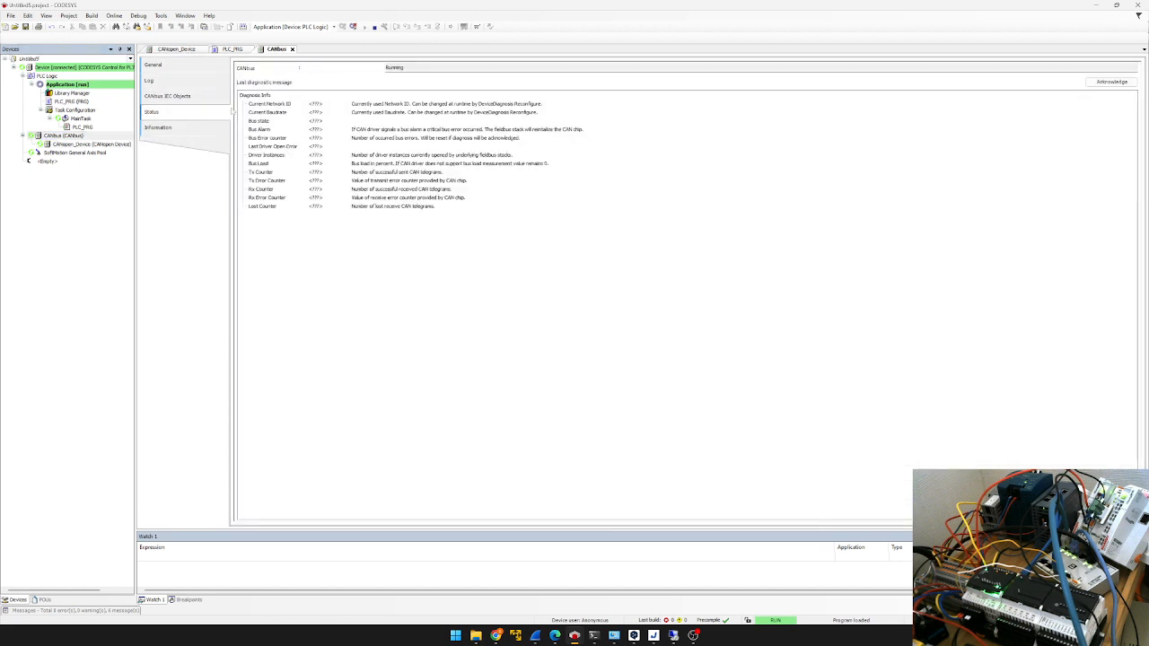